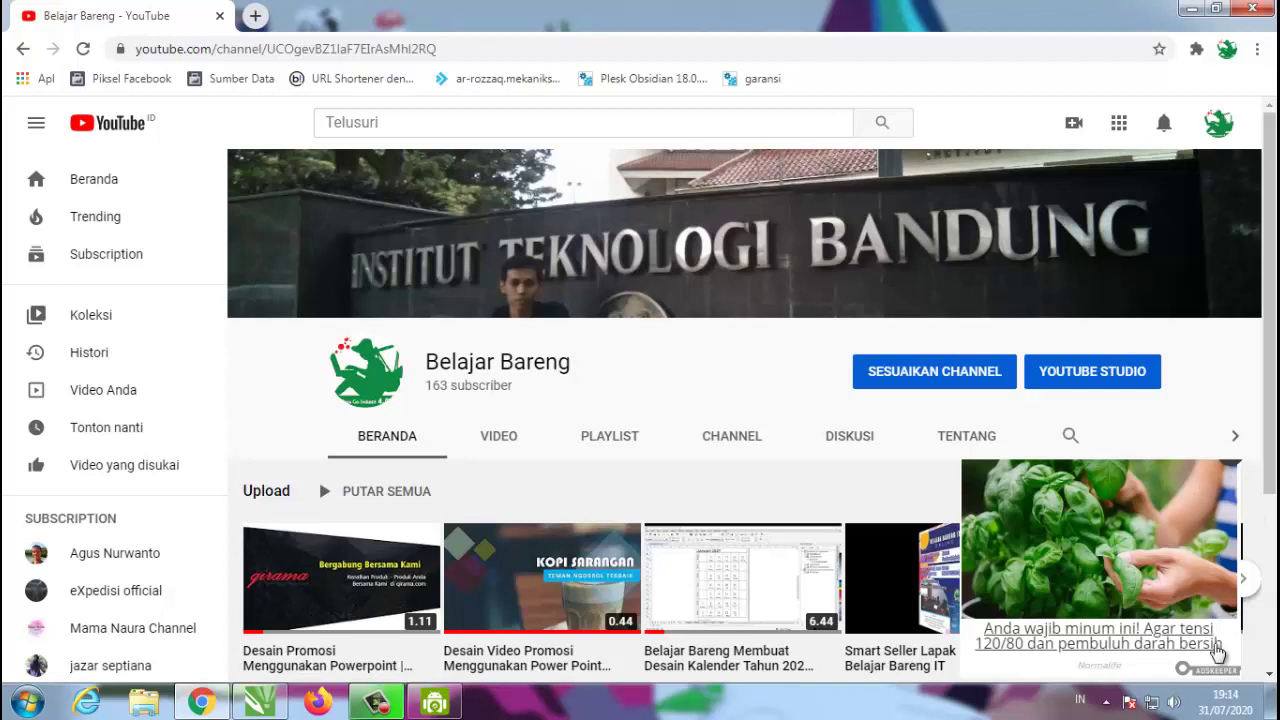
pyautogui.scroll(-1, 607, 518)
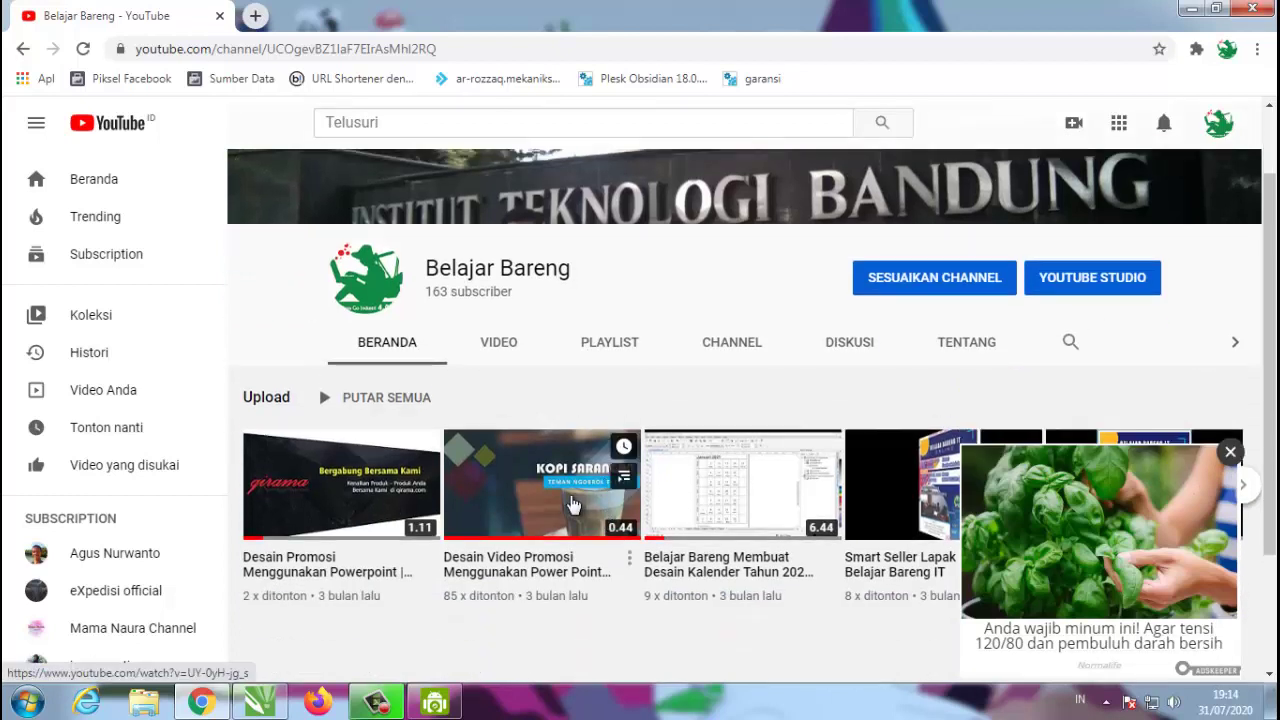
pyautogui.scroll(-2, 571, 508)
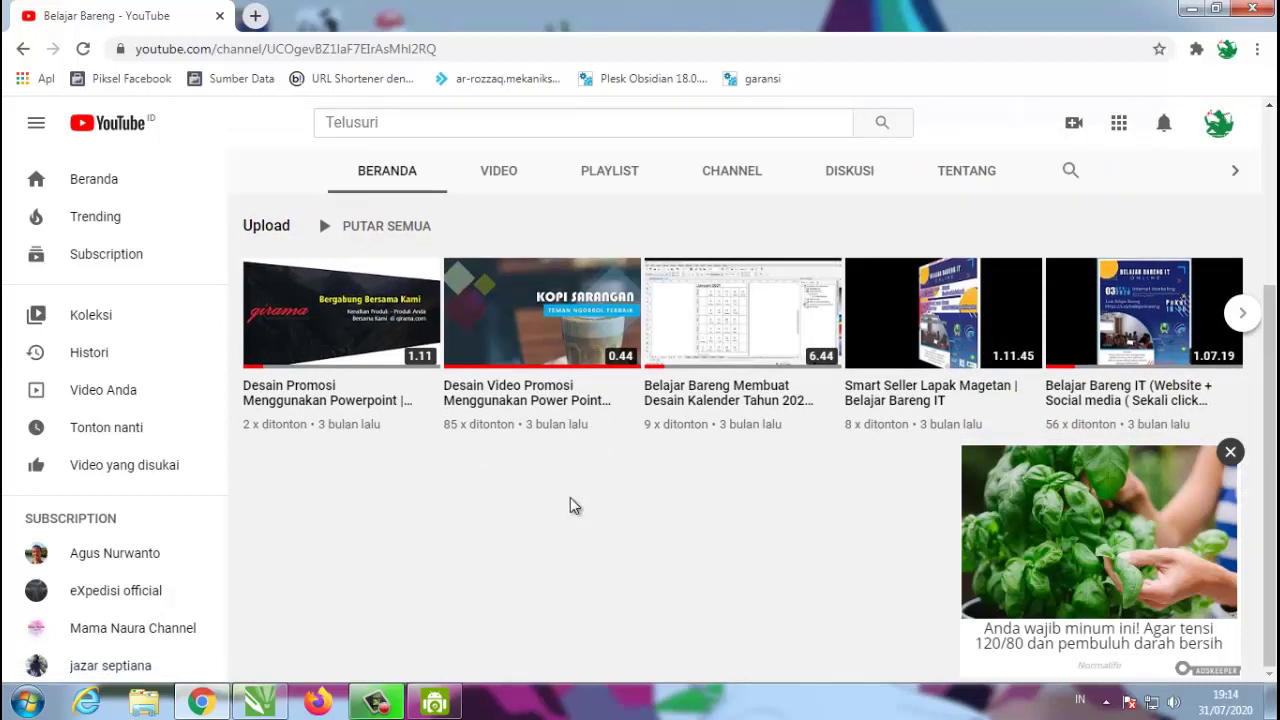
pyautogui.scroll(3, 570, 498)
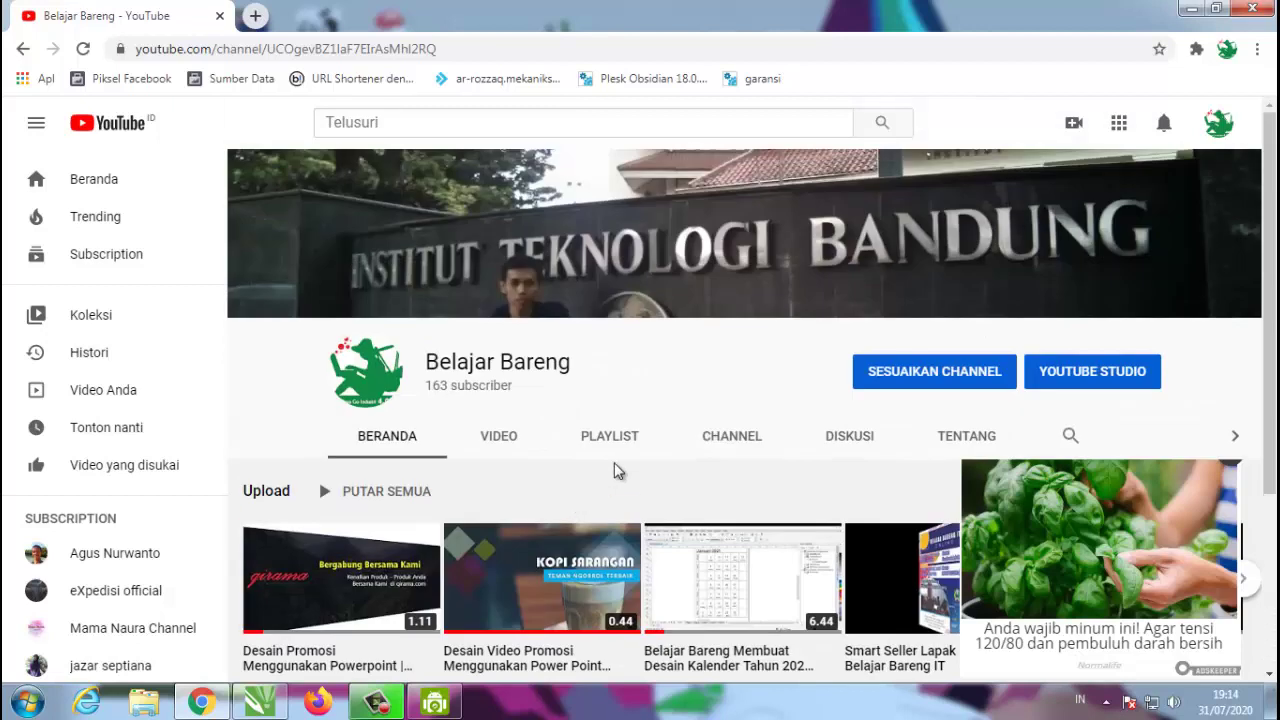
# Step: Put the browser away, switch to CorelDRAW X7 and create a new blank document
pyautogui.click(1190, 10)
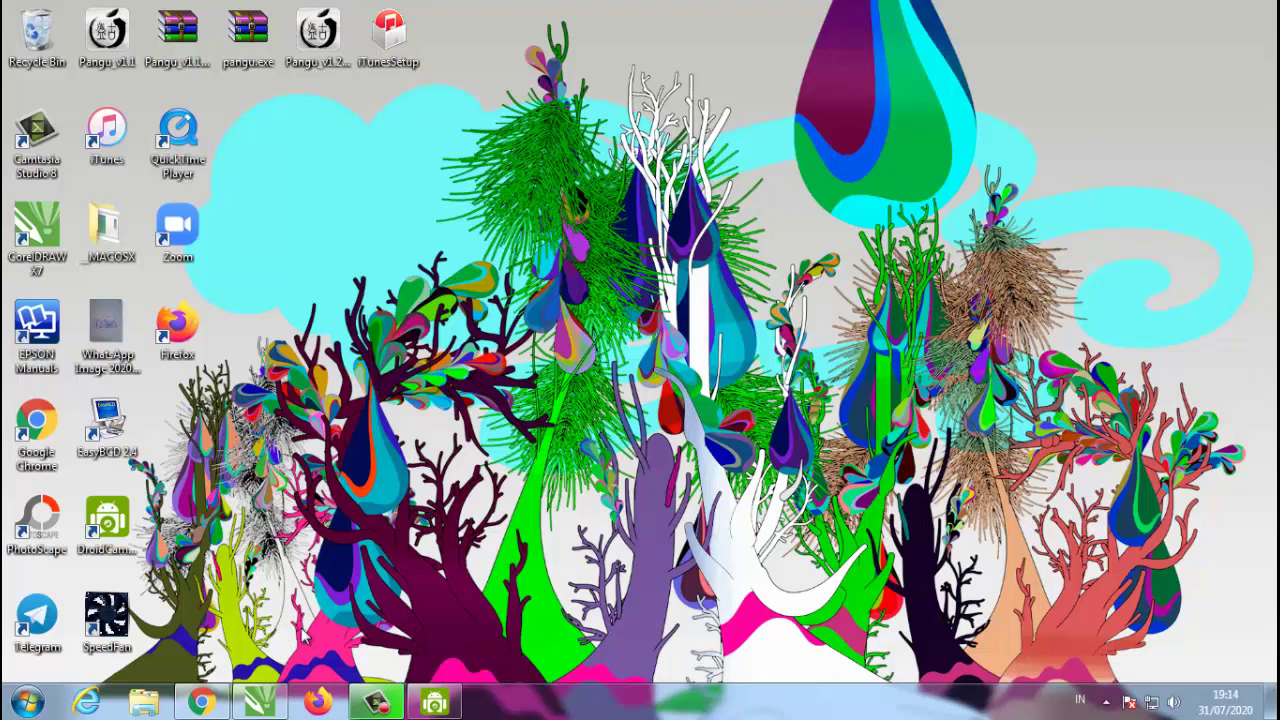
pyautogui.moveTo(282, 692)
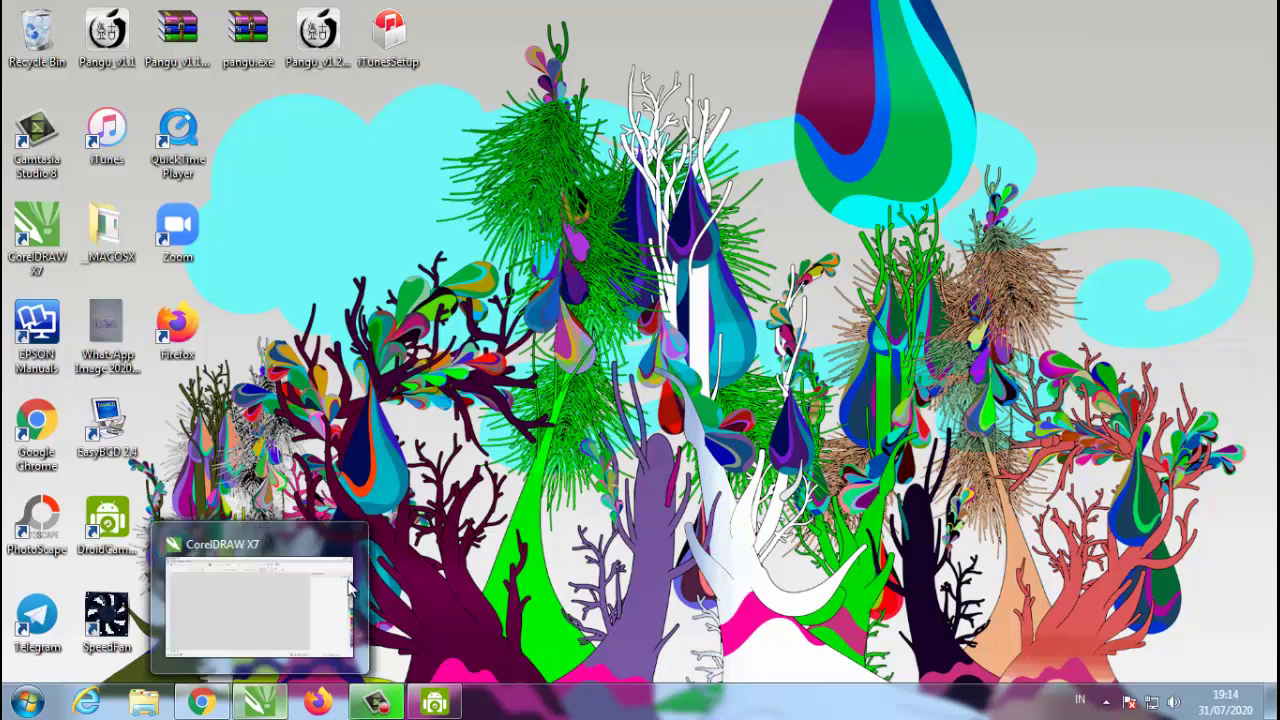
pyautogui.click(262, 700)
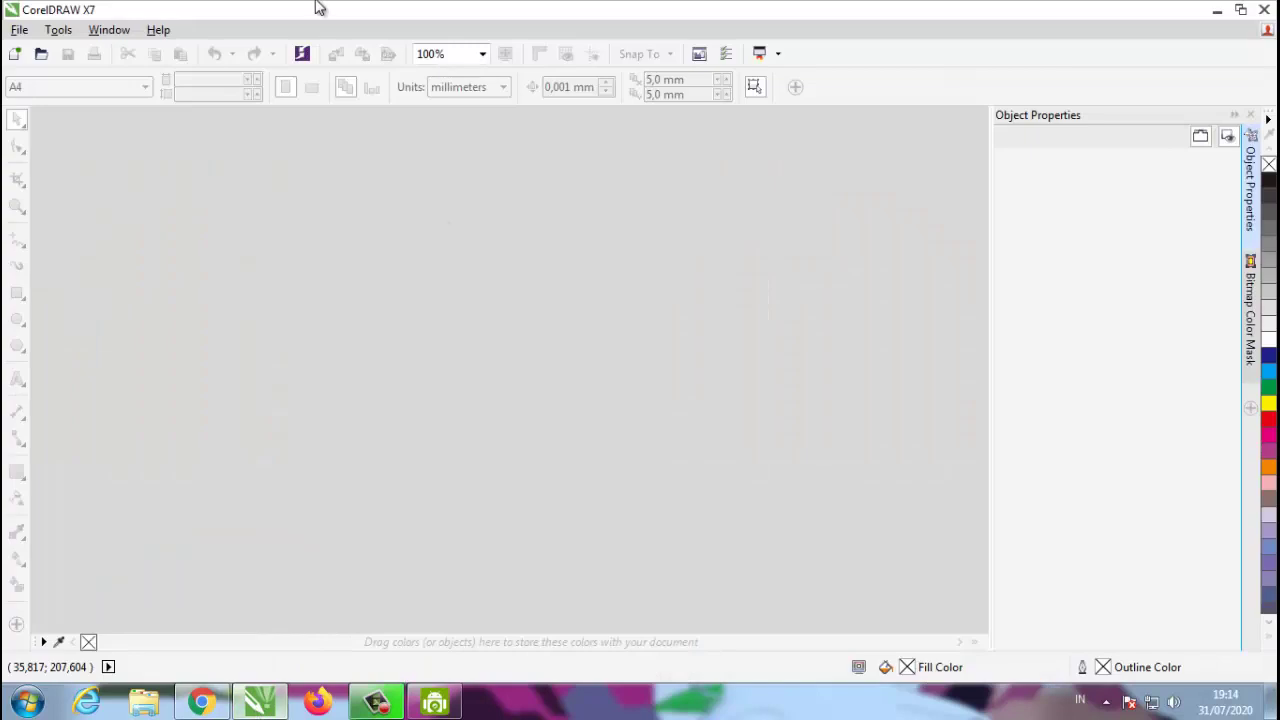
pyautogui.click(20, 30)
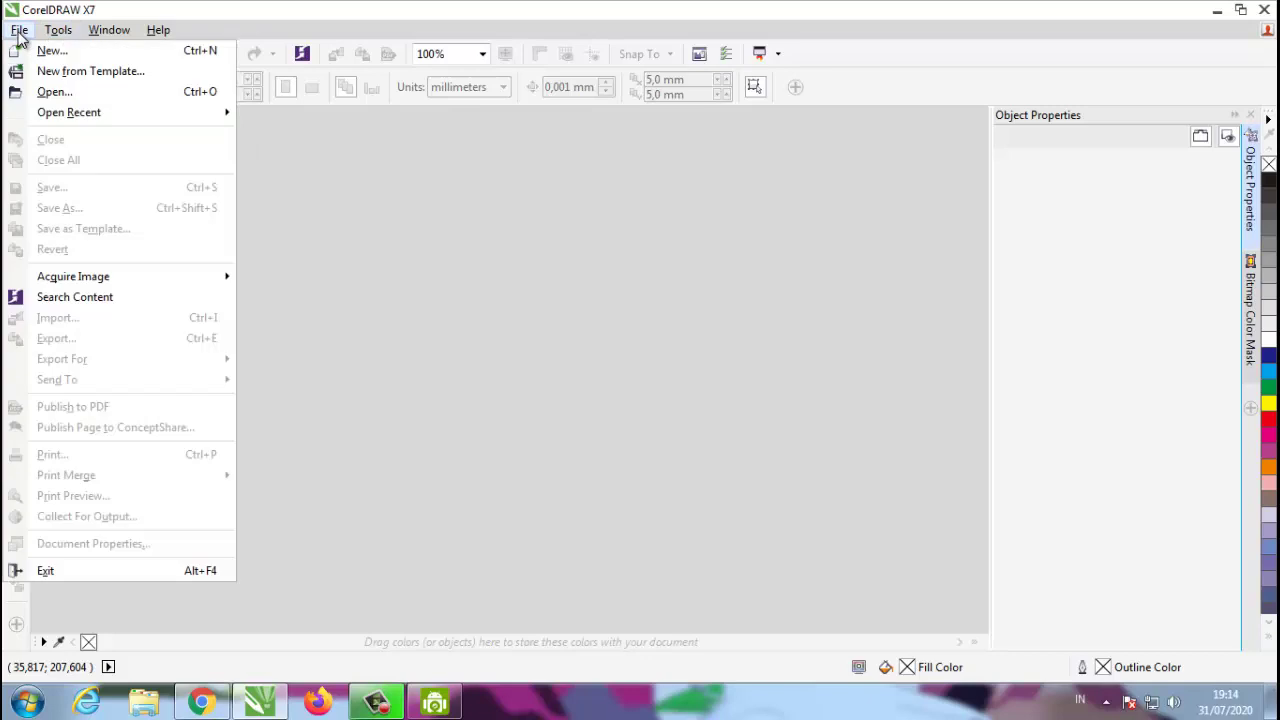
pyautogui.click(62, 55)
pyautogui.click(640, 535)
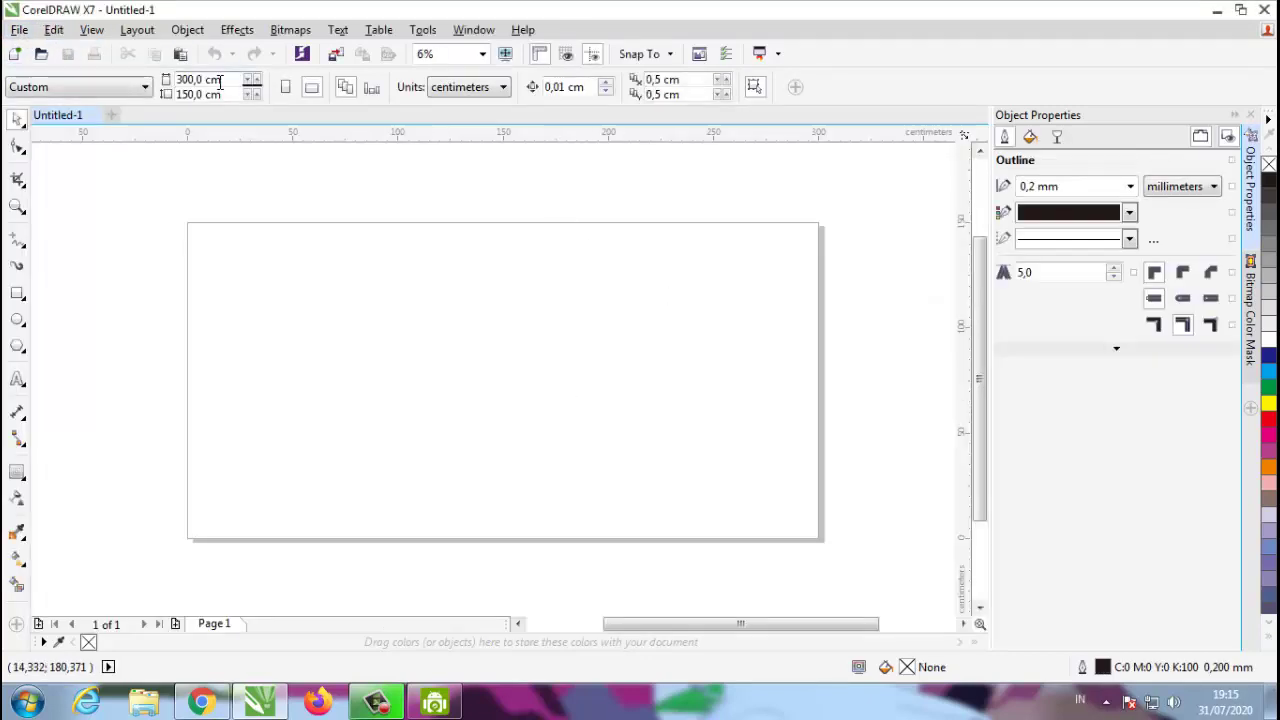
# Step: Set the page width to 150 cm
pyautogui.doubleClick(214, 79)
pyautogui.write('150')
pyautogui.press('Return')
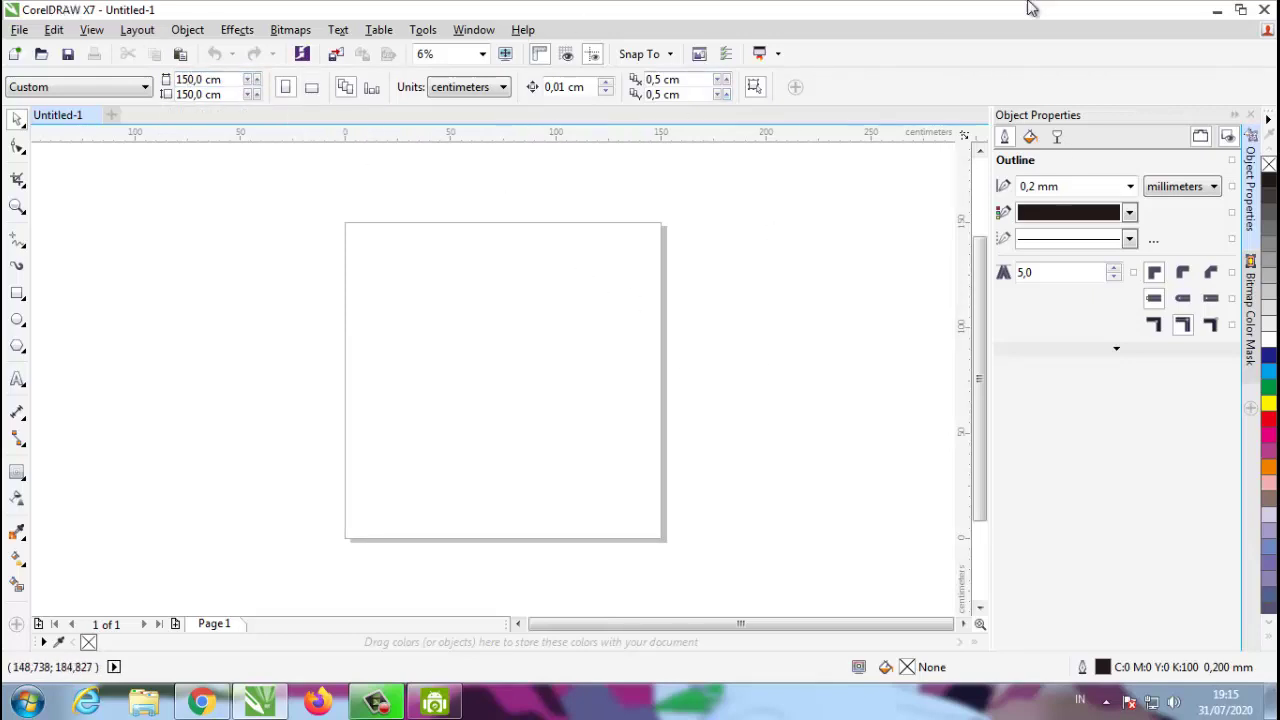
# Step: Bring the WhatsApp image of the stamp from the desktop onto the middle of the drawing page
pyautogui.click(1217, 13)
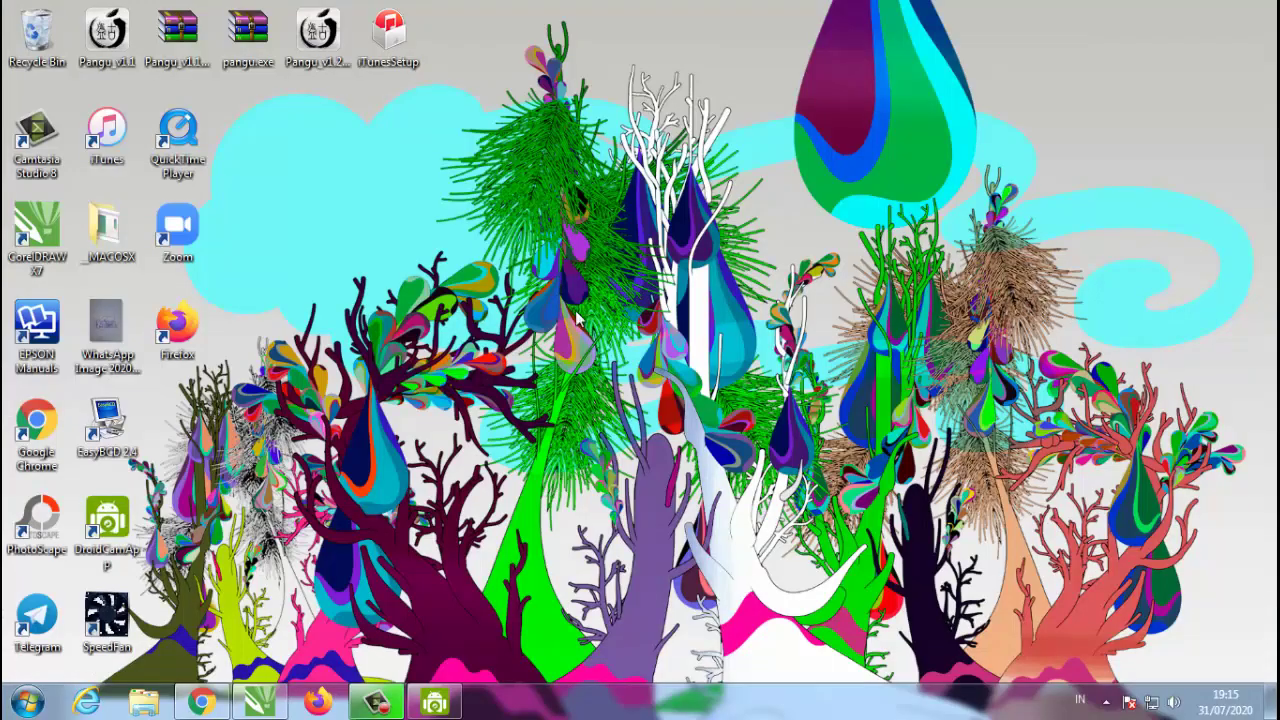
pyautogui.moveTo(128, 340); pyautogui.dragTo(500, 352)
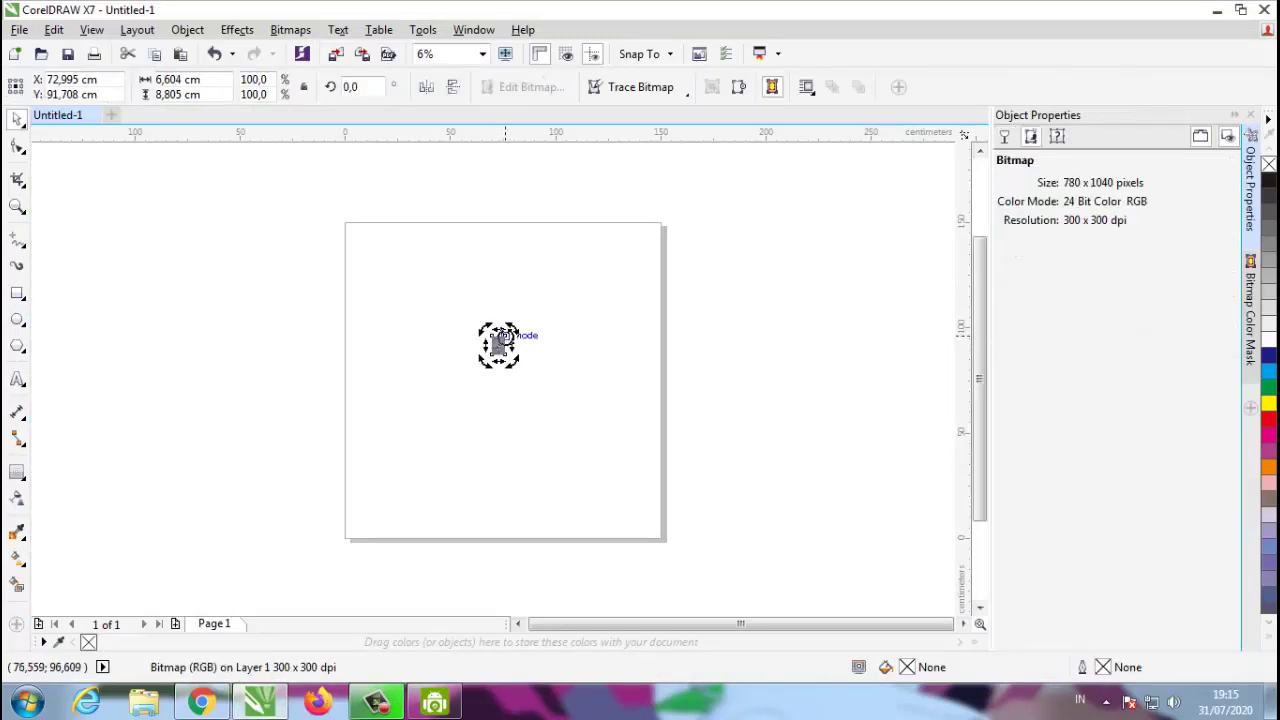
pyautogui.click(480, 364)
pyautogui.scroll(4, 500, 345)
pyautogui.scroll(-1, 497, 383)
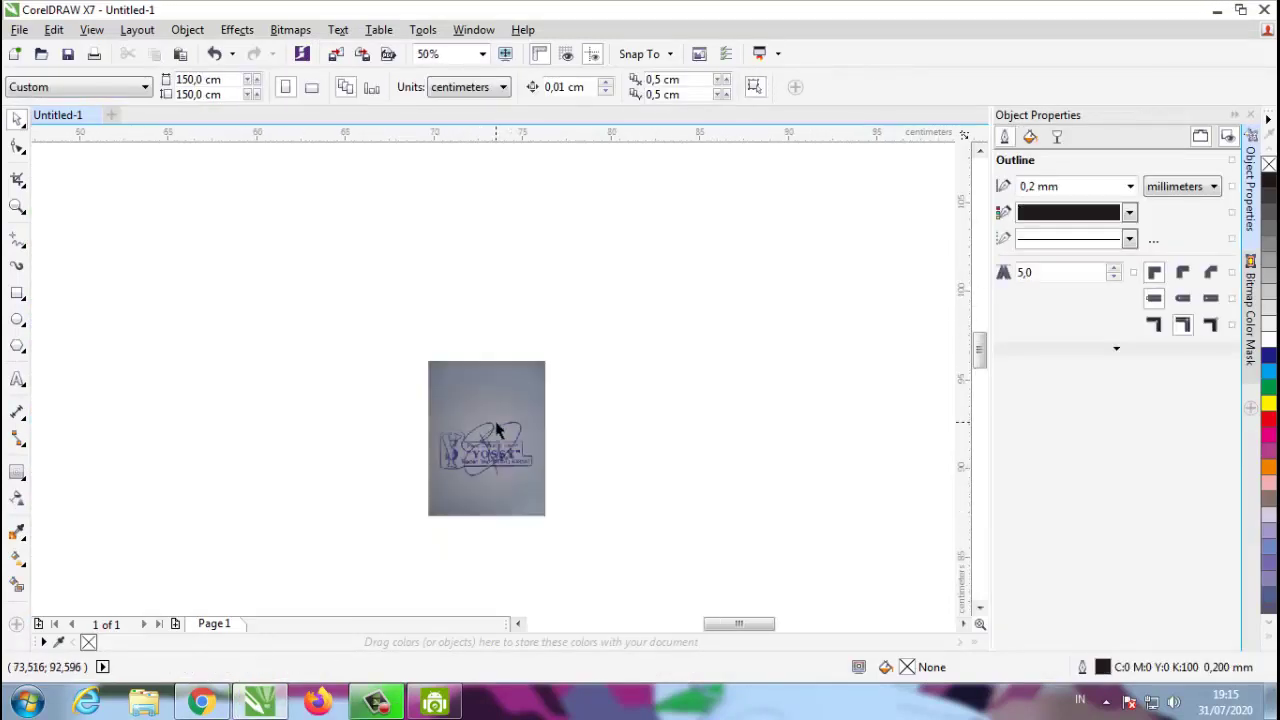
# Step: Move the stamp photo to about X 70.3 cm, Y 95.9 cm on the page
pyautogui.click(484, 333)
pyautogui.scroll(1, 481, 400)
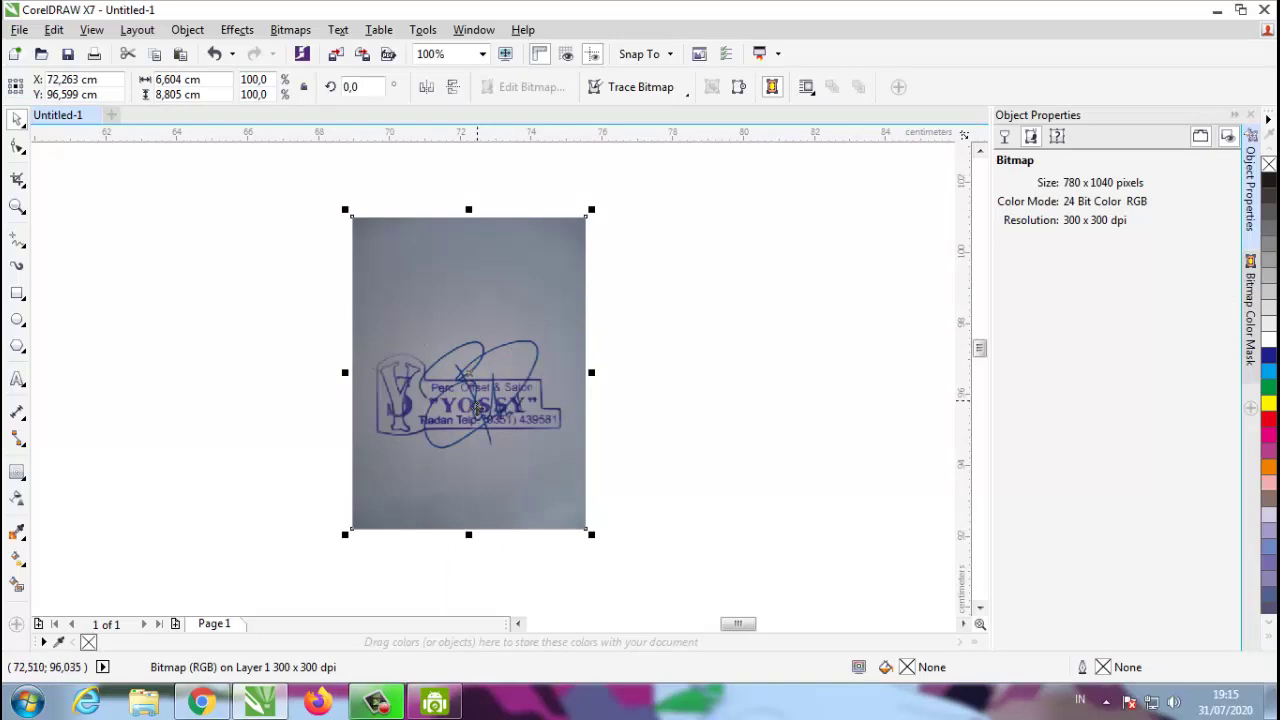
pyautogui.scroll(1, 483, 402)
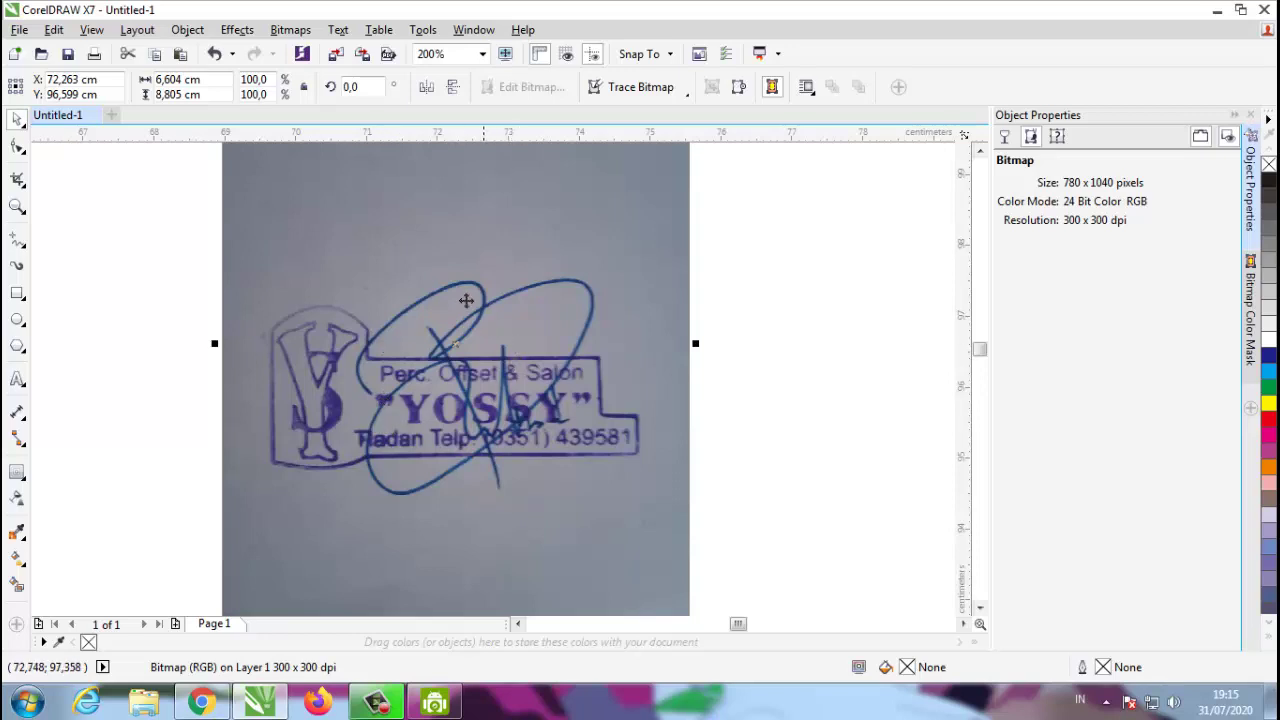
pyautogui.scroll(-1, 465, 310)
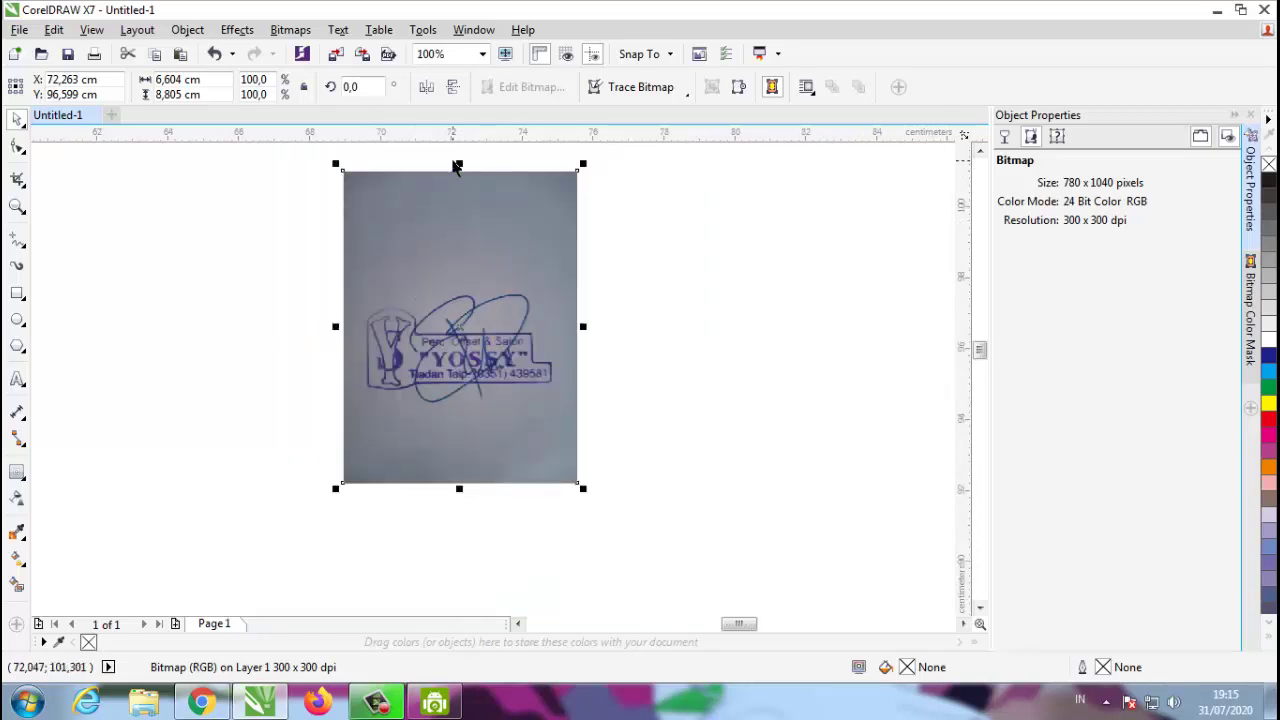
pyautogui.moveTo(534, 226); pyautogui.dragTo(466, 251)
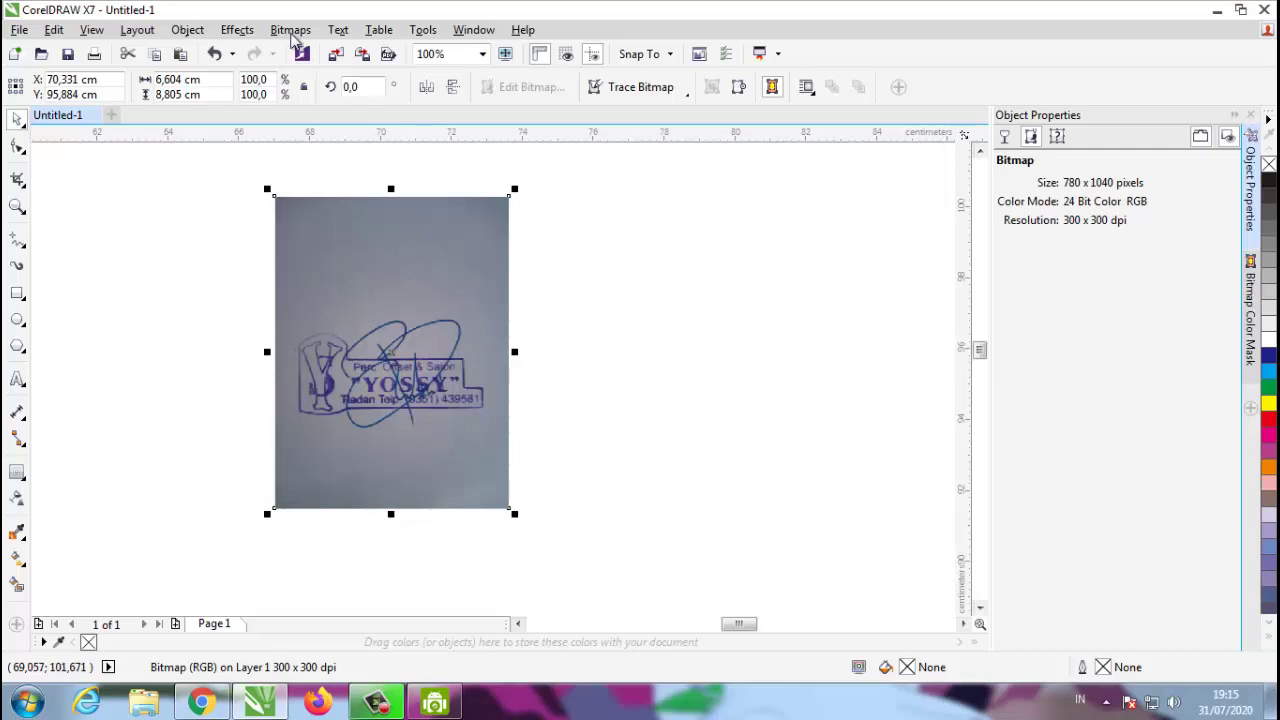
# Step: Start a Tone Curve adjustment on the photo with a highlight point at 216, 249 and a shadow point at about 31, 23
pyautogui.click(238, 31)
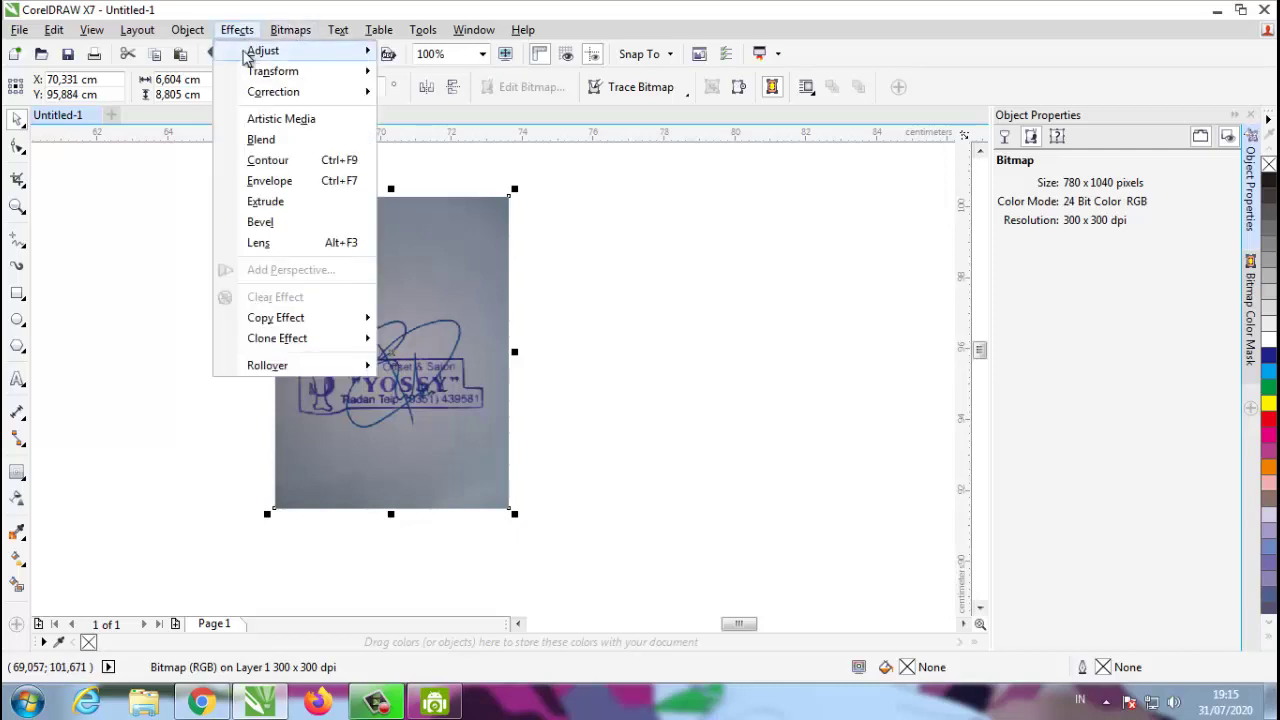
pyautogui.moveTo(249, 56)
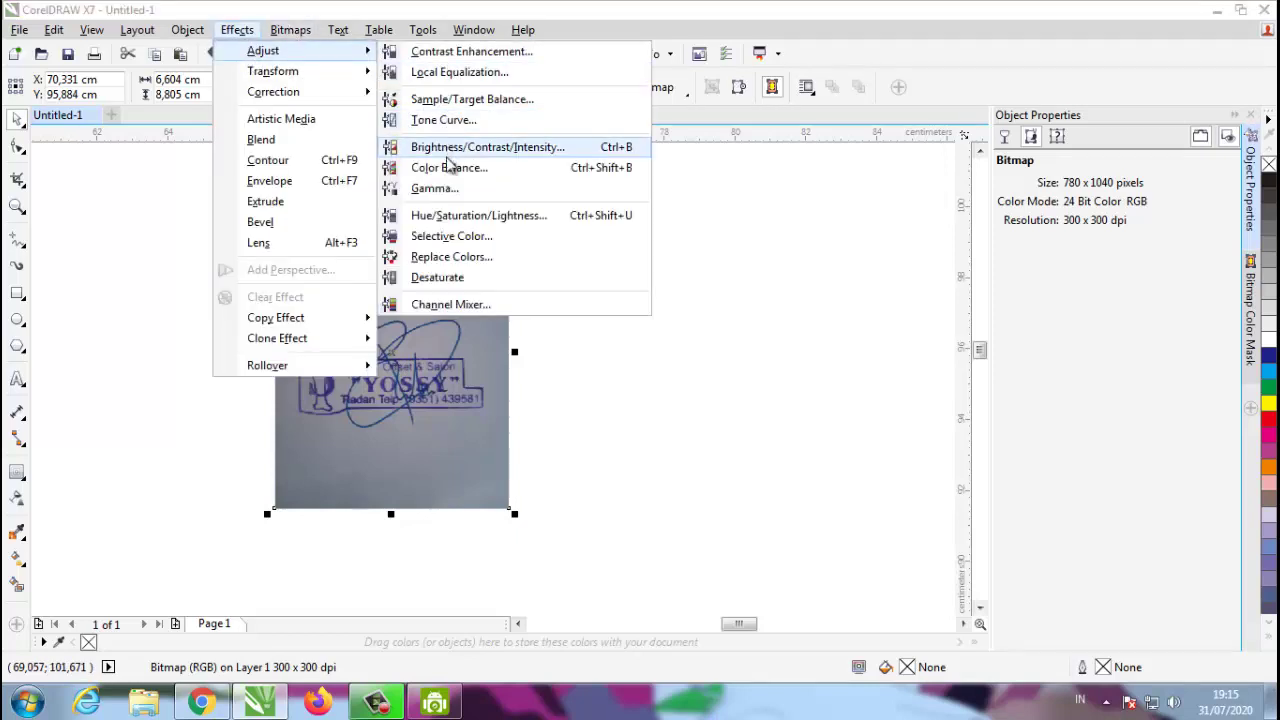
pyautogui.click(456, 122)
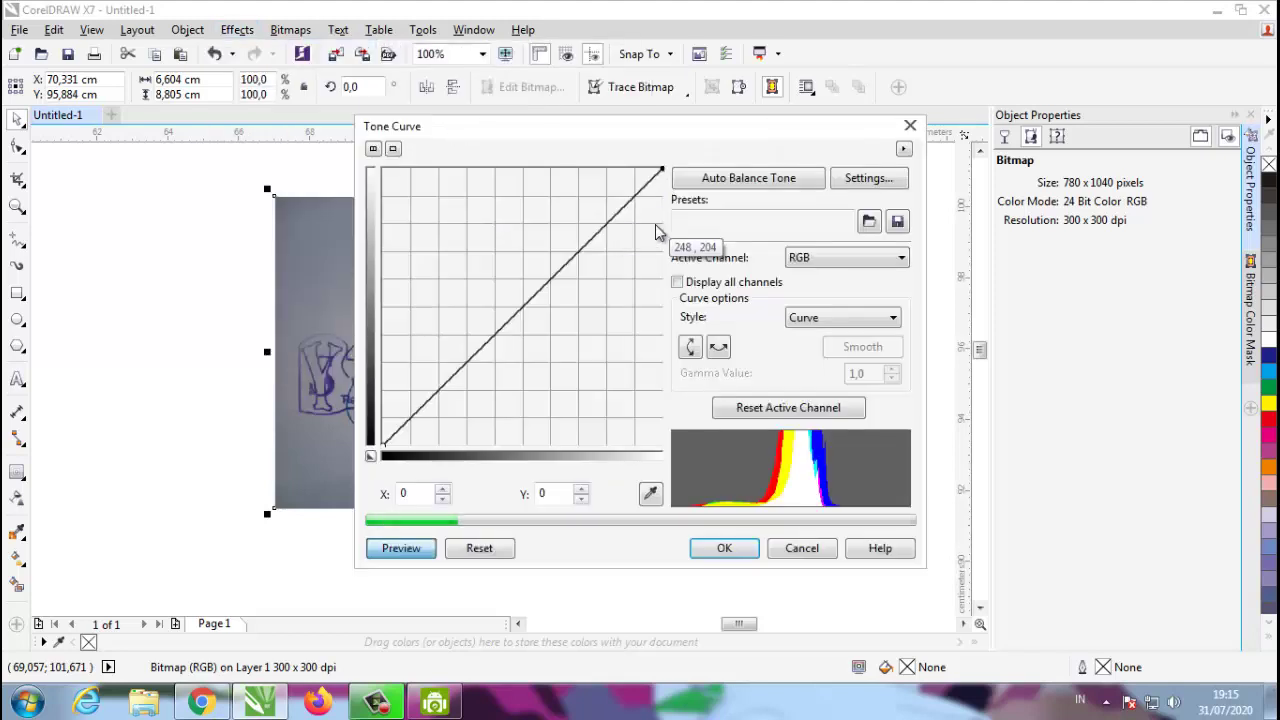
pyautogui.moveTo(666, 141); pyautogui.dragTo(851, 132)
pyautogui.moveTo(785, 200); pyautogui.dragTo(781, 168)
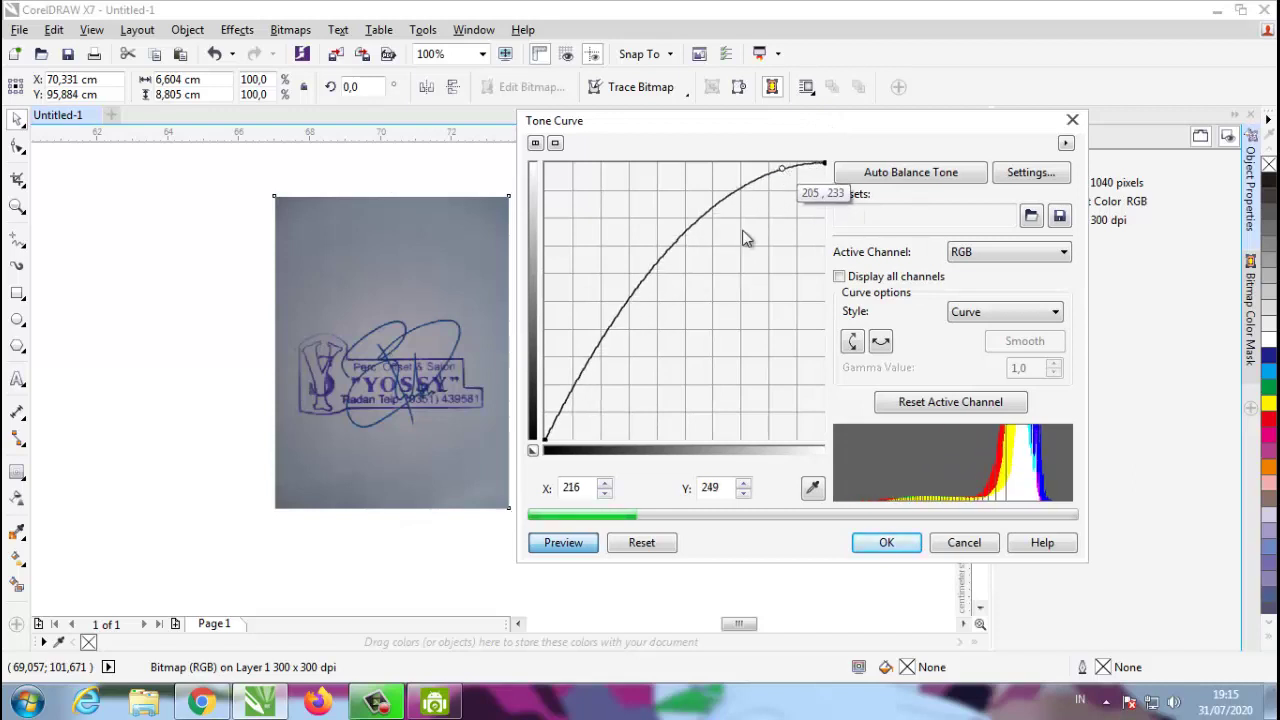
pyautogui.click(573, 413)
pyautogui.moveTo(573, 413)
pyautogui.mouseDown()
pyautogui.moveTo(585, 428)
pyautogui.moveTo(579, 414)
pyautogui.mouseUp()
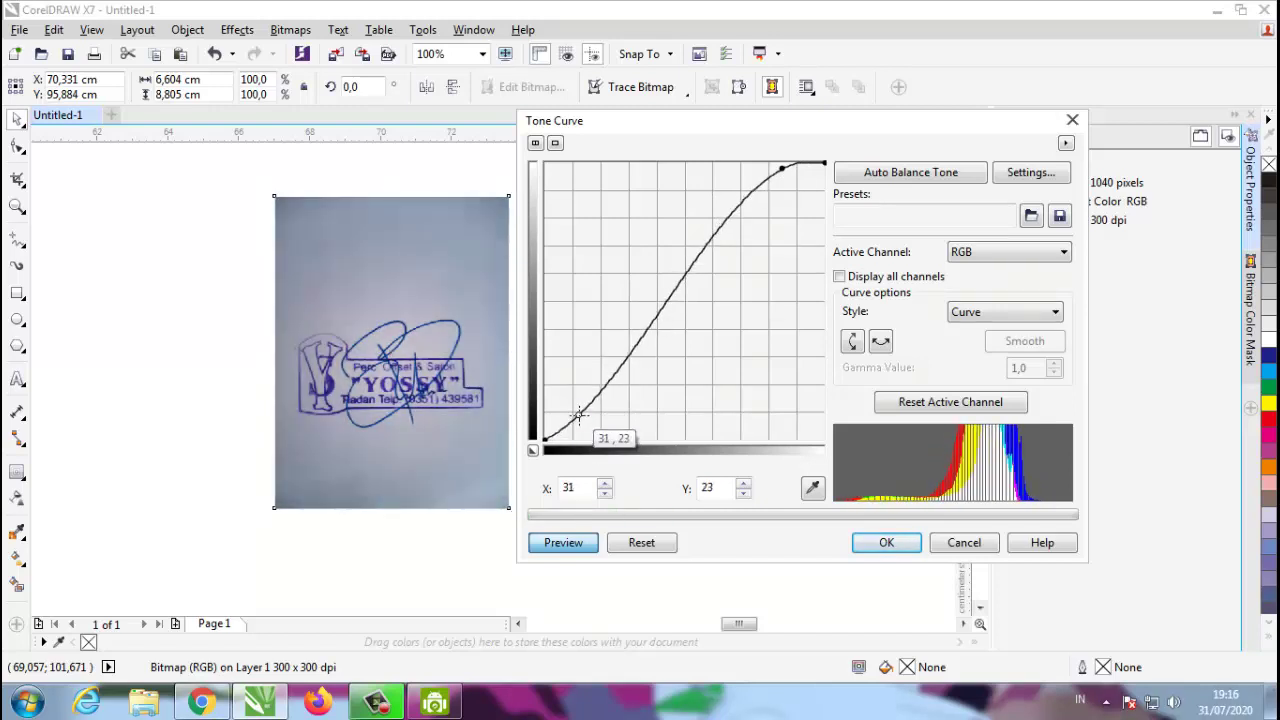
# Step: Steepen the tone curve by moving its highlight point to 185, 245 and its shadow point to 41, 17, and apply it
pyautogui.moveTo(782, 169); pyautogui.dragTo(765, 172)
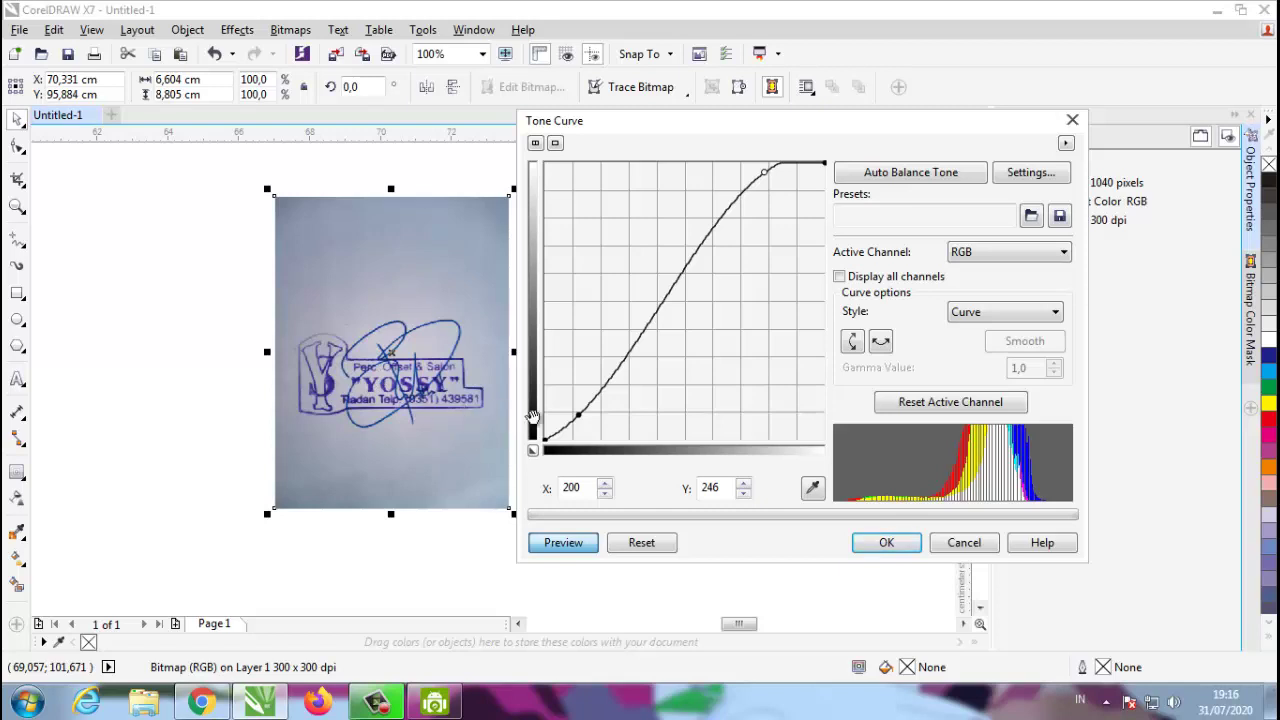
pyautogui.moveTo(589, 431); pyautogui.dragTo(589, 421)
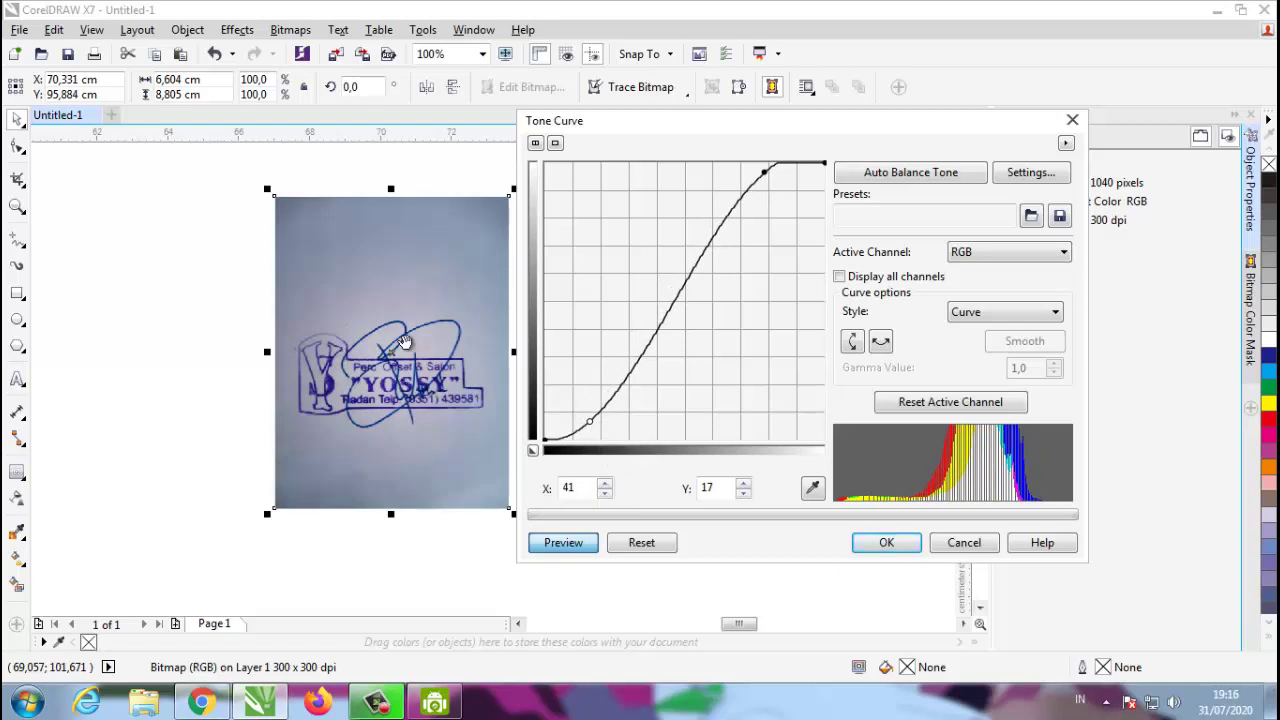
pyautogui.click(763, 172)
pyautogui.moveTo(763, 172); pyautogui.dragTo(747, 172)
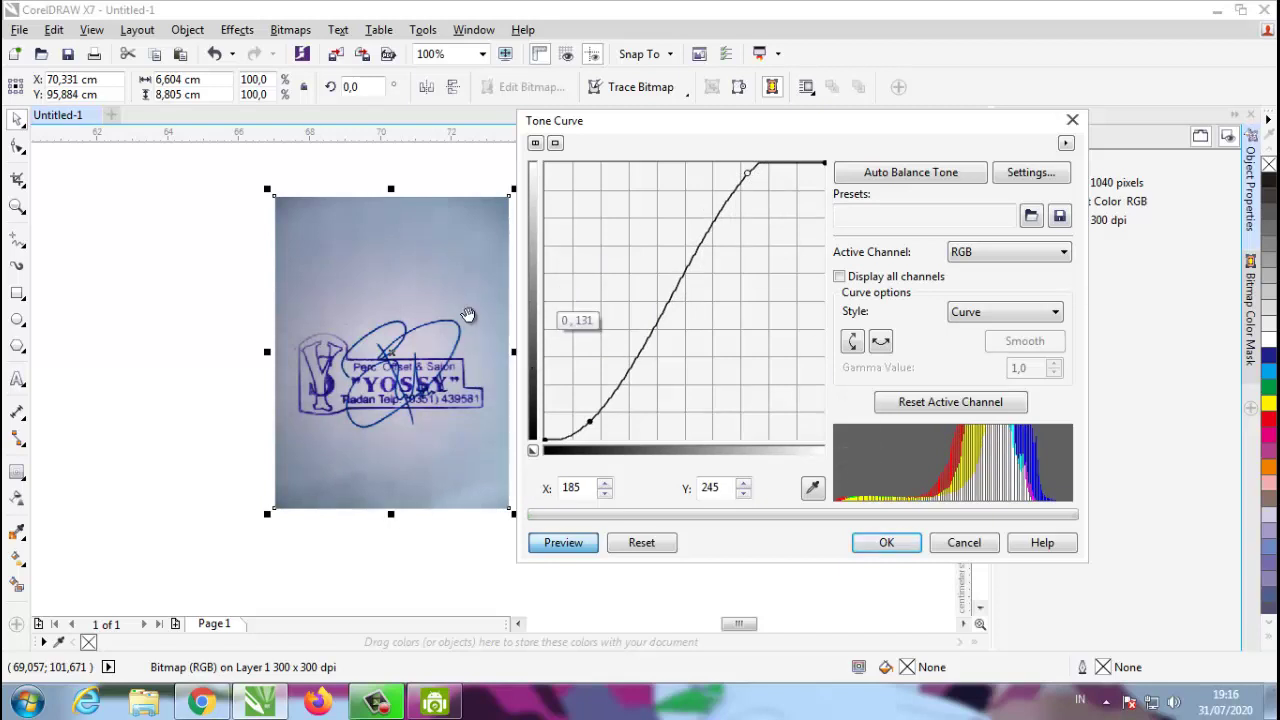
pyautogui.click(886, 542)
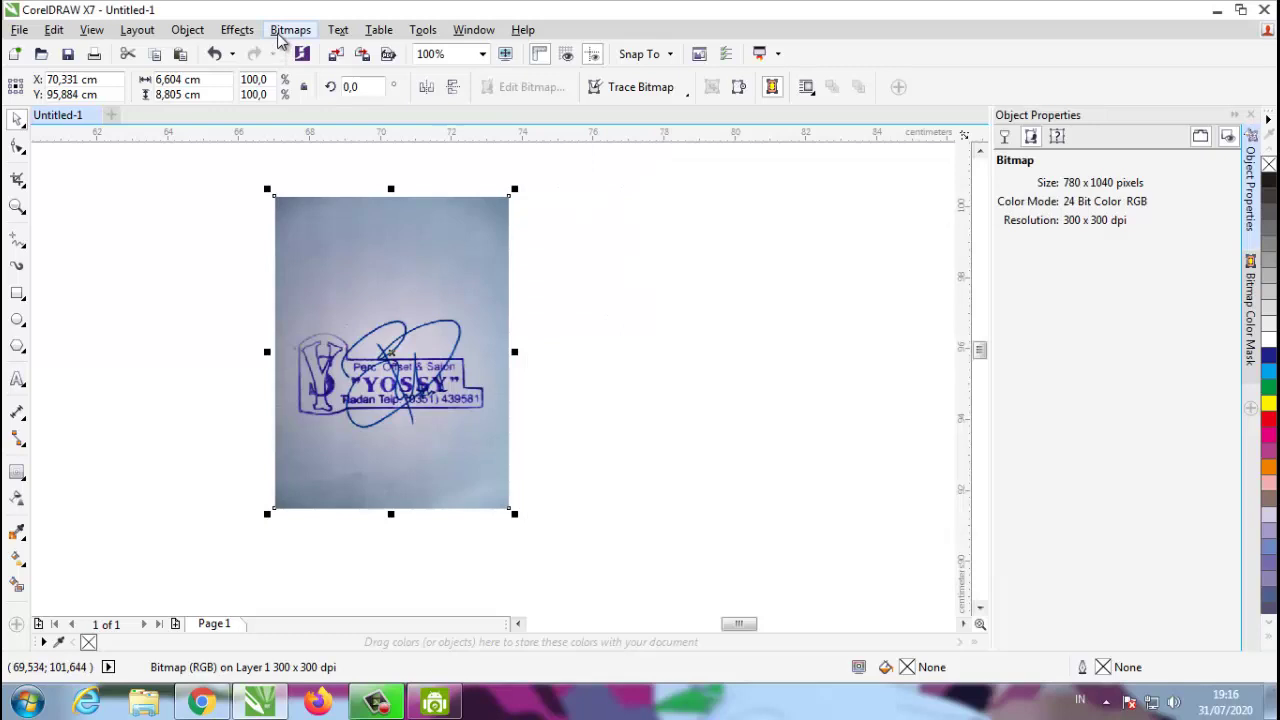
# Step: Raise the photo's brightness to 17 and contrast to 31, leaving intensity at 0
pyautogui.click(238, 32)
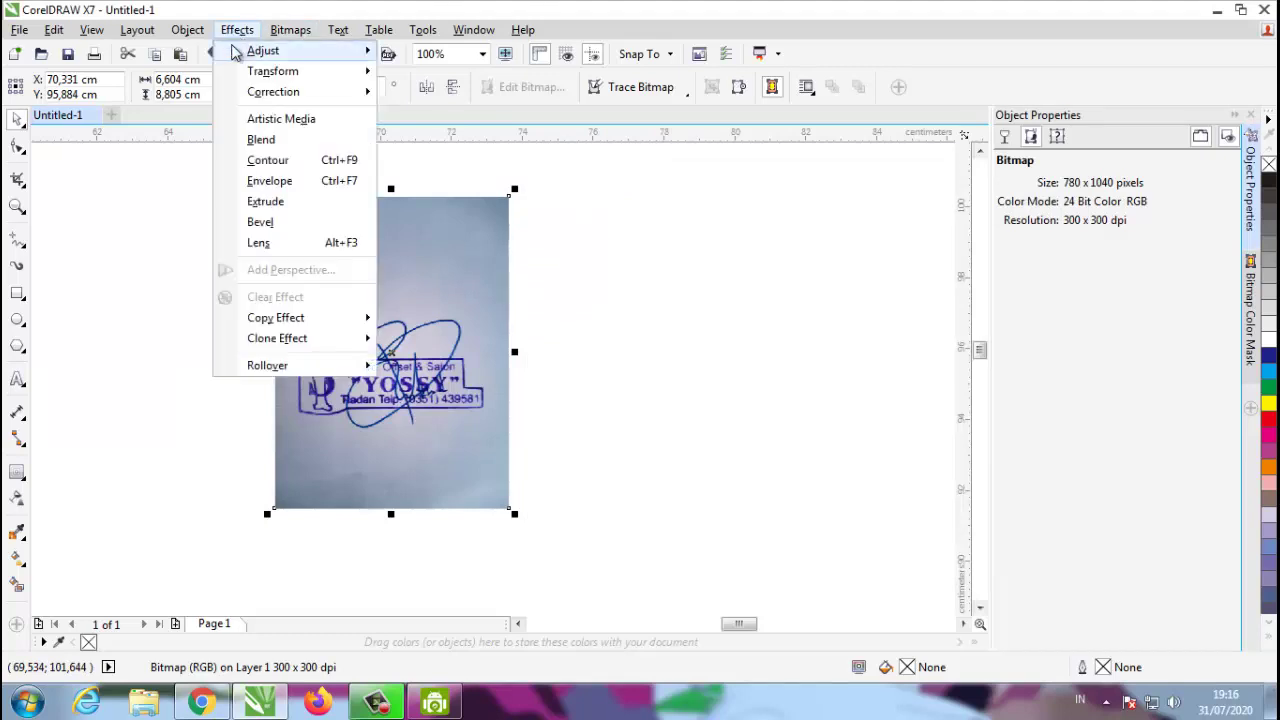
pyautogui.moveTo(246, 52)
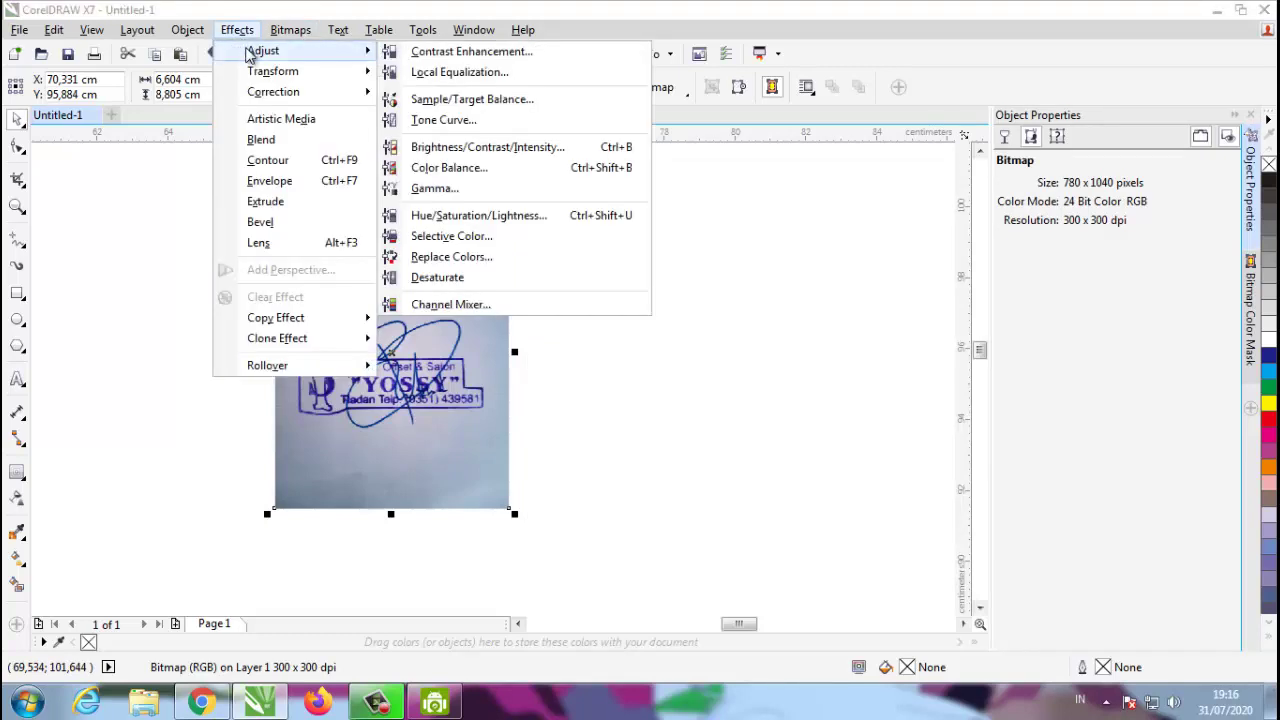
pyautogui.click(488, 148)
pyautogui.moveTo(670, 255); pyautogui.dragTo(858, 212)
pyautogui.moveTo(889, 259); pyautogui.dragTo(938, 296)
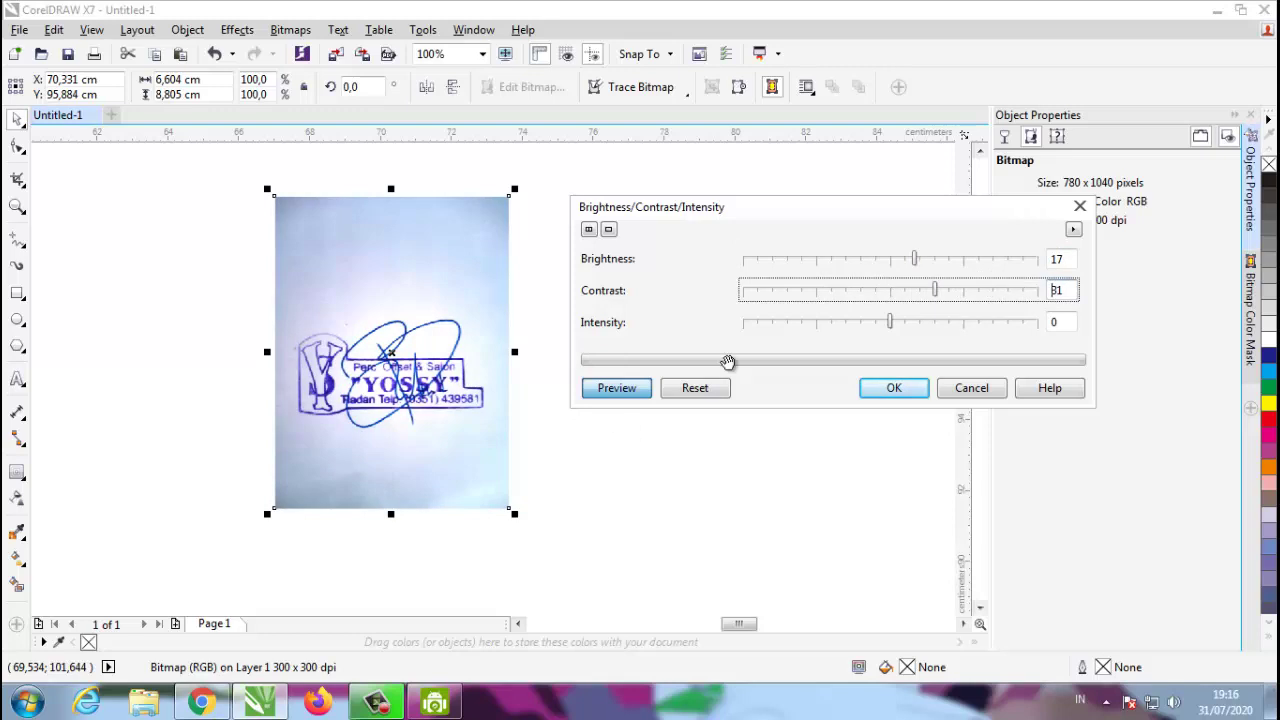
pyautogui.click(894, 390)
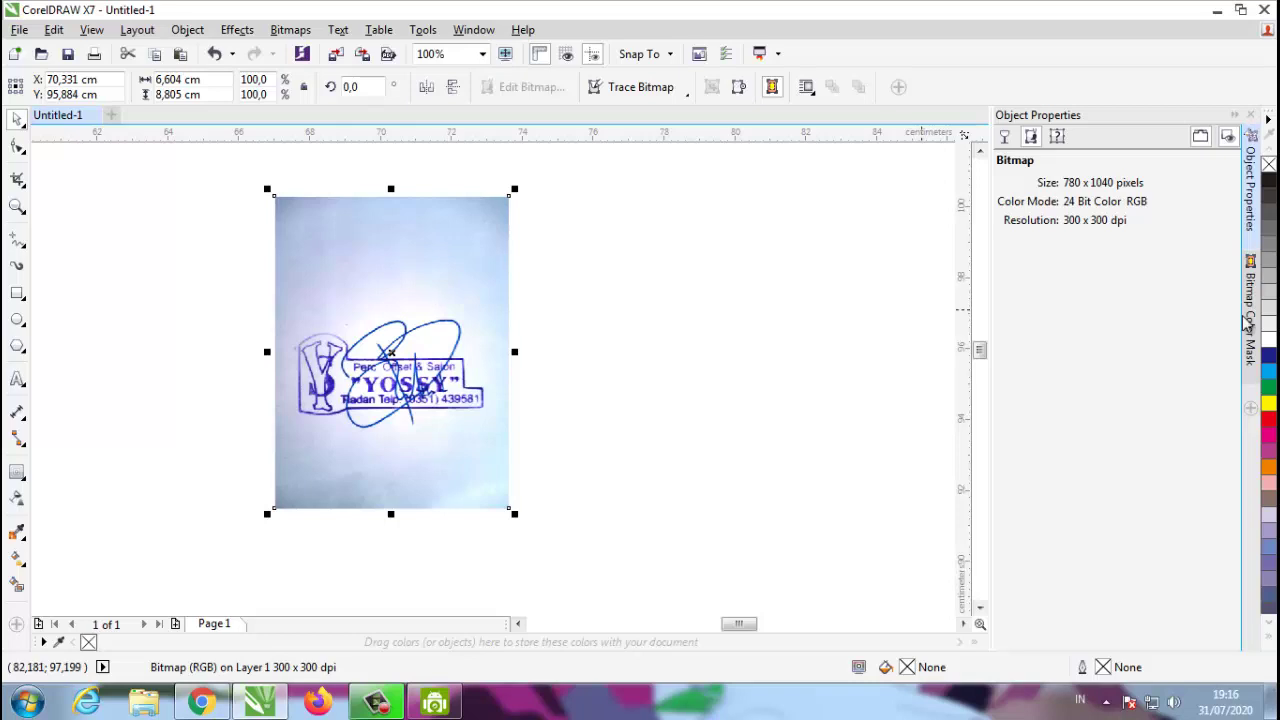
# Step: Close the Object Properties and Bitmap Color Mask dockers
pyautogui.click(1251, 345)
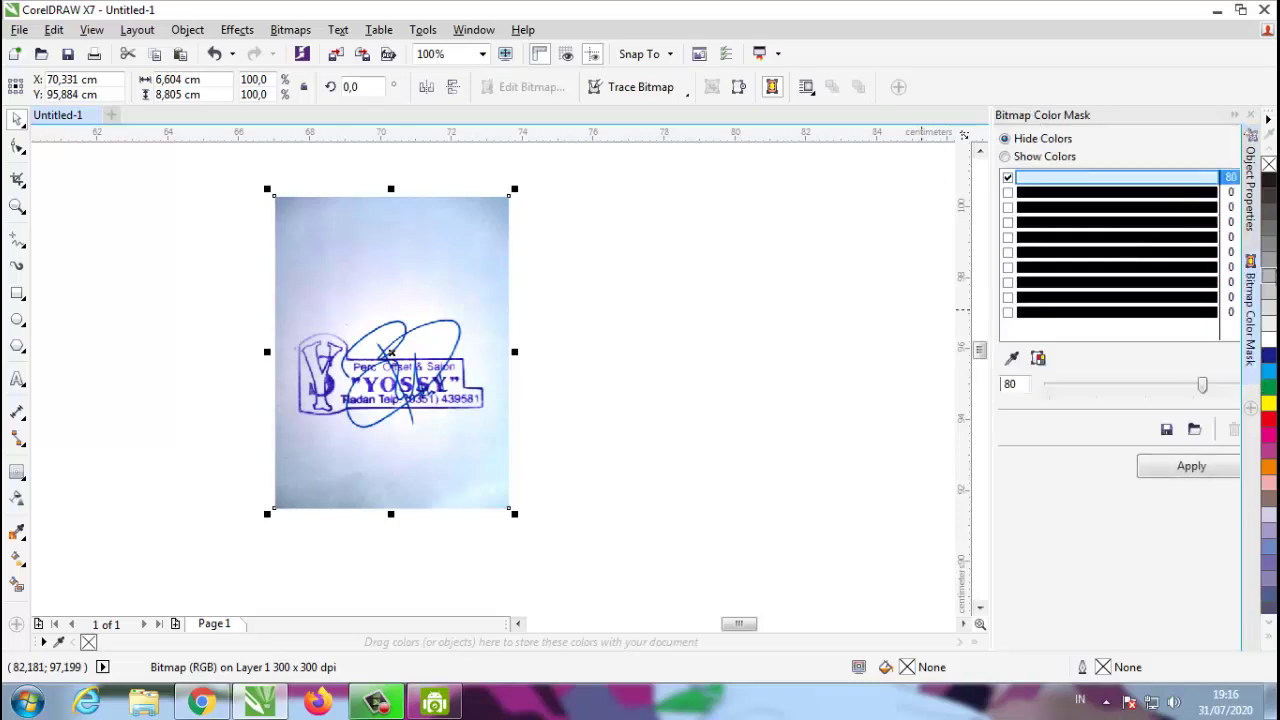
pyautogui.click(1252, 242)
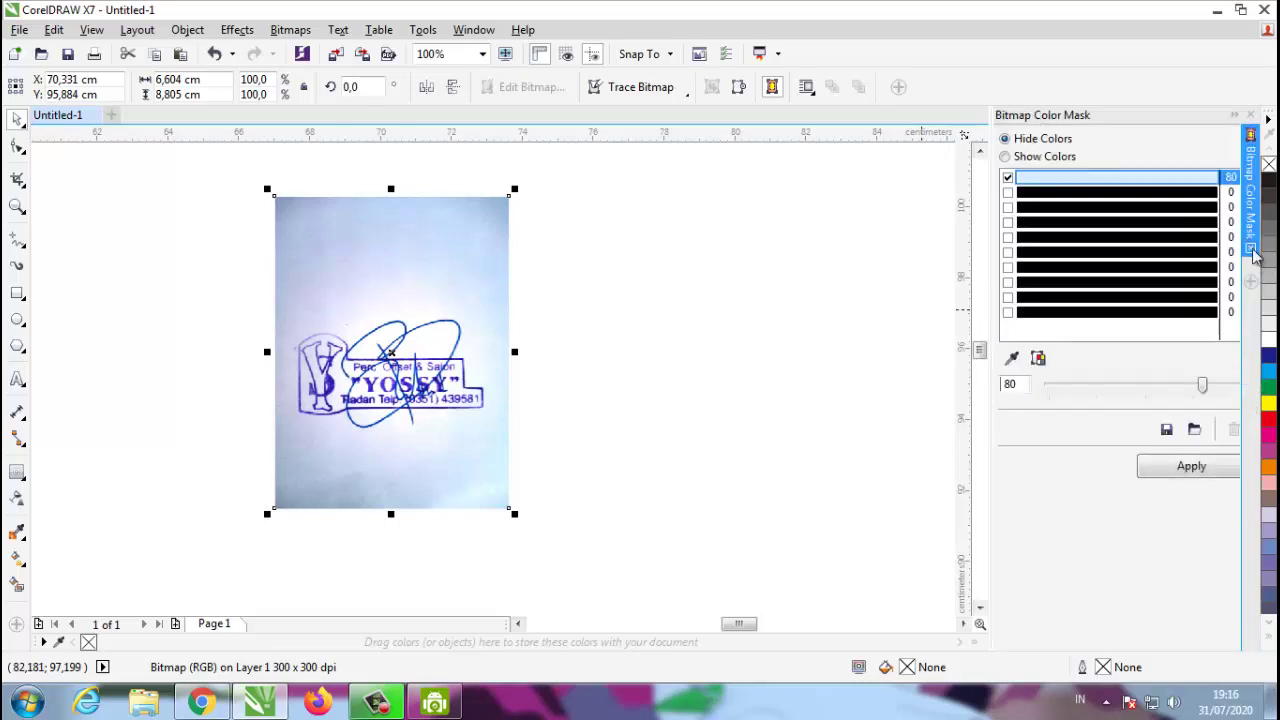
pyautogui.click(1252, 248)
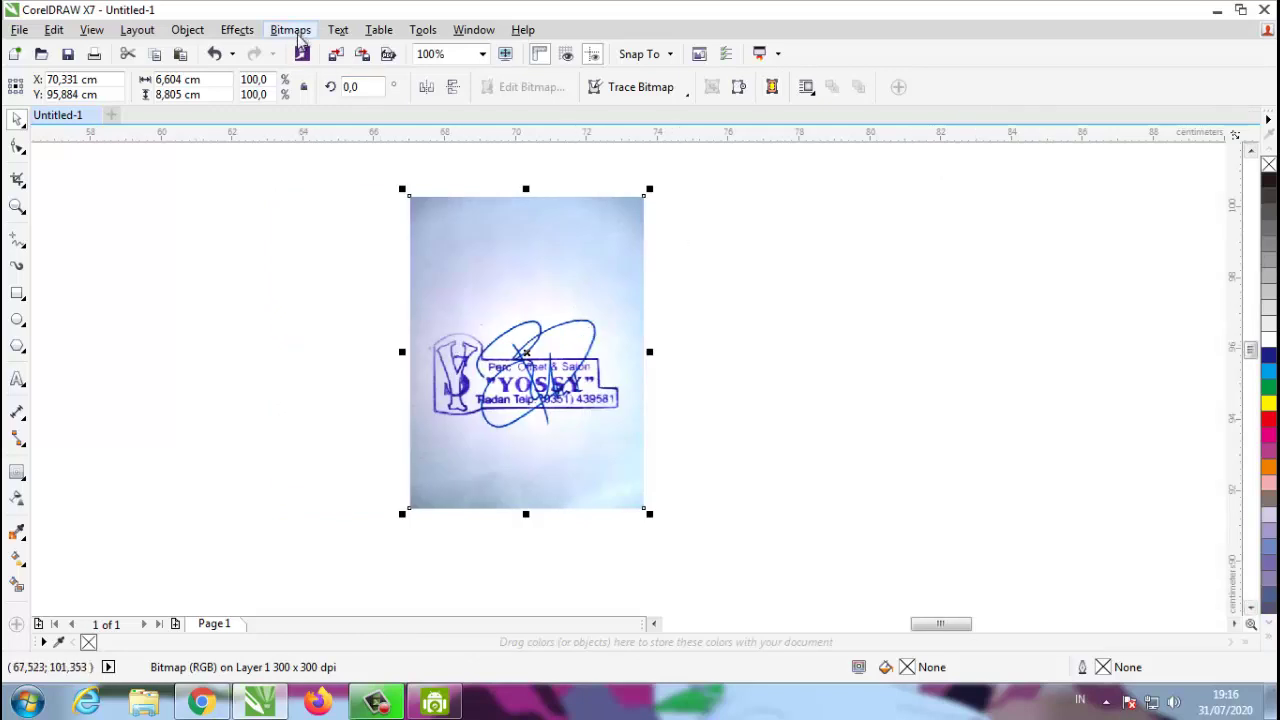
# Step: Open the Bitmap Color Mask settings for the selected stamp photo
pyautogui.click(592, 280)
pyautogui.click(510, 274)
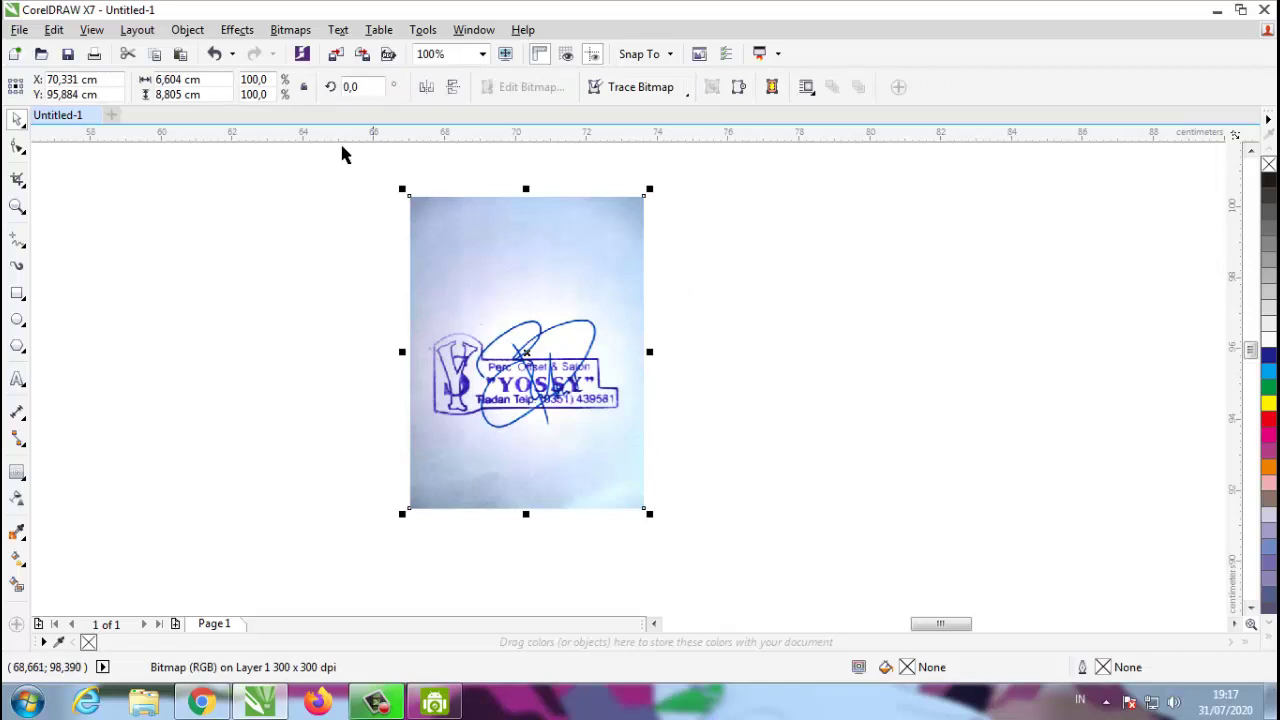
pyautogui.click(272, 38)
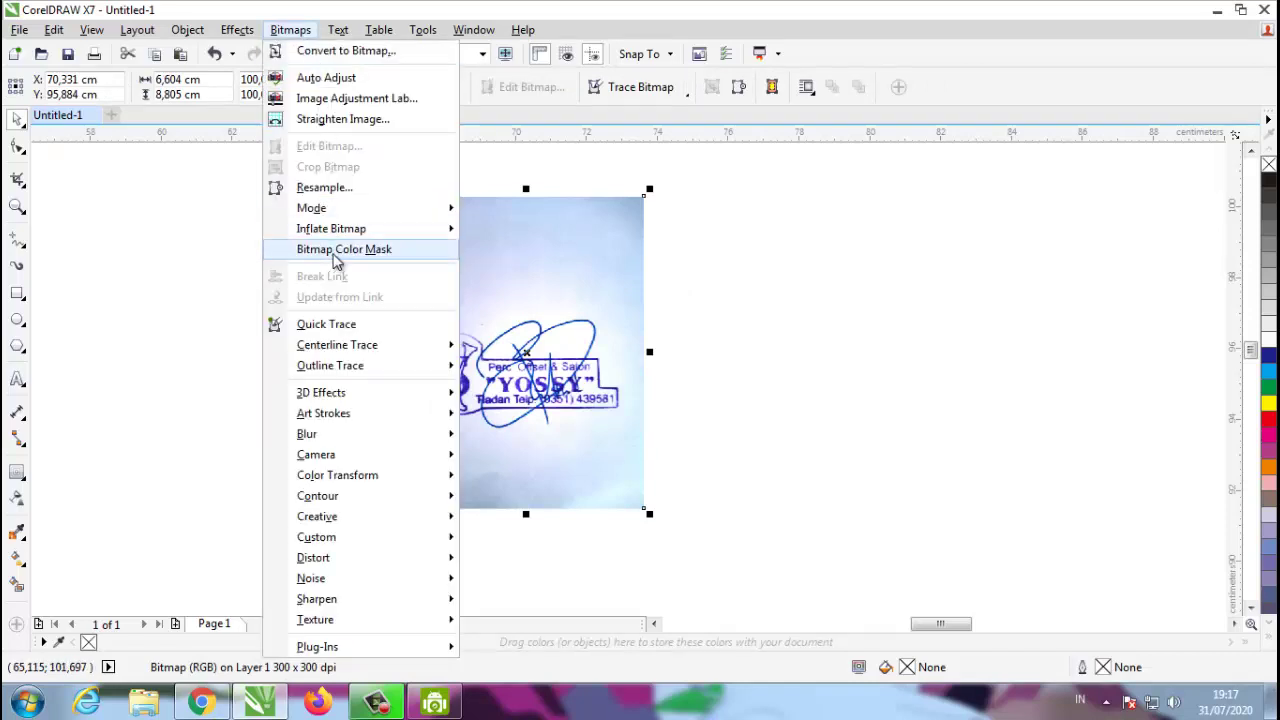
pyautogui.click(336, 250)
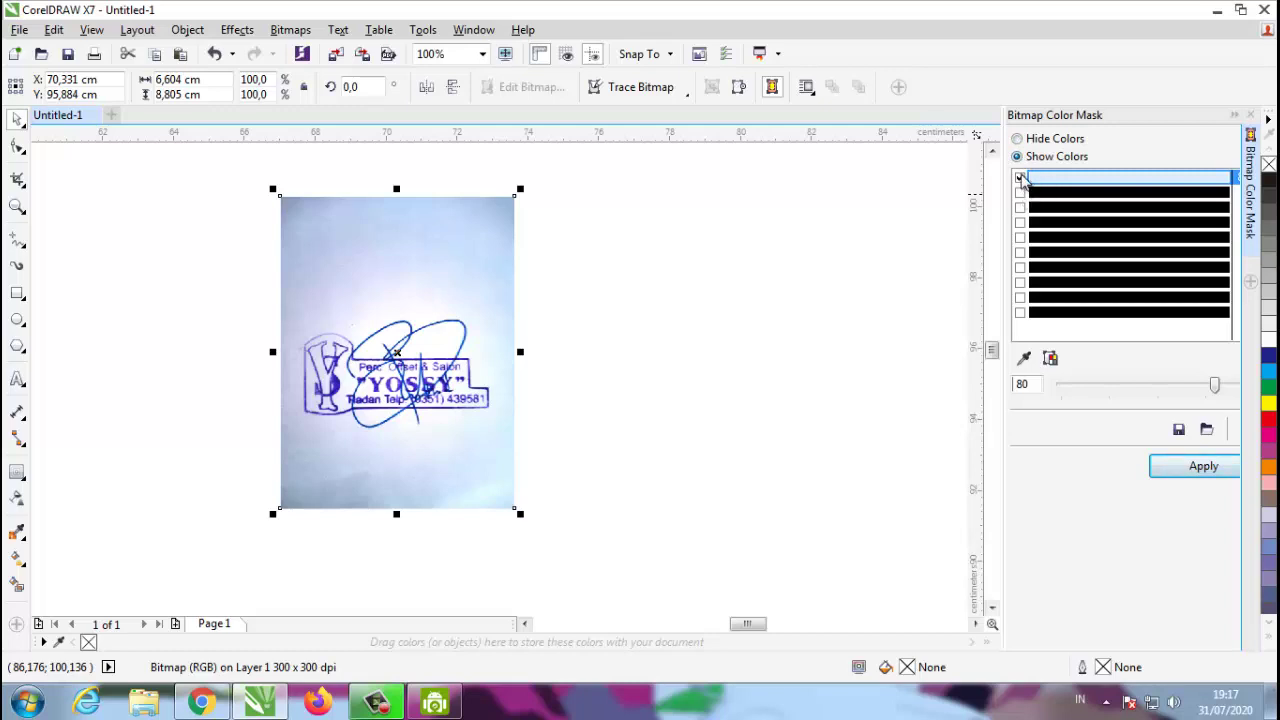
# Step: Sample the photo's pale background above the stamp as the first mask color
pyautogui.click(1028, 364)
pyautogui.click(395, 241)
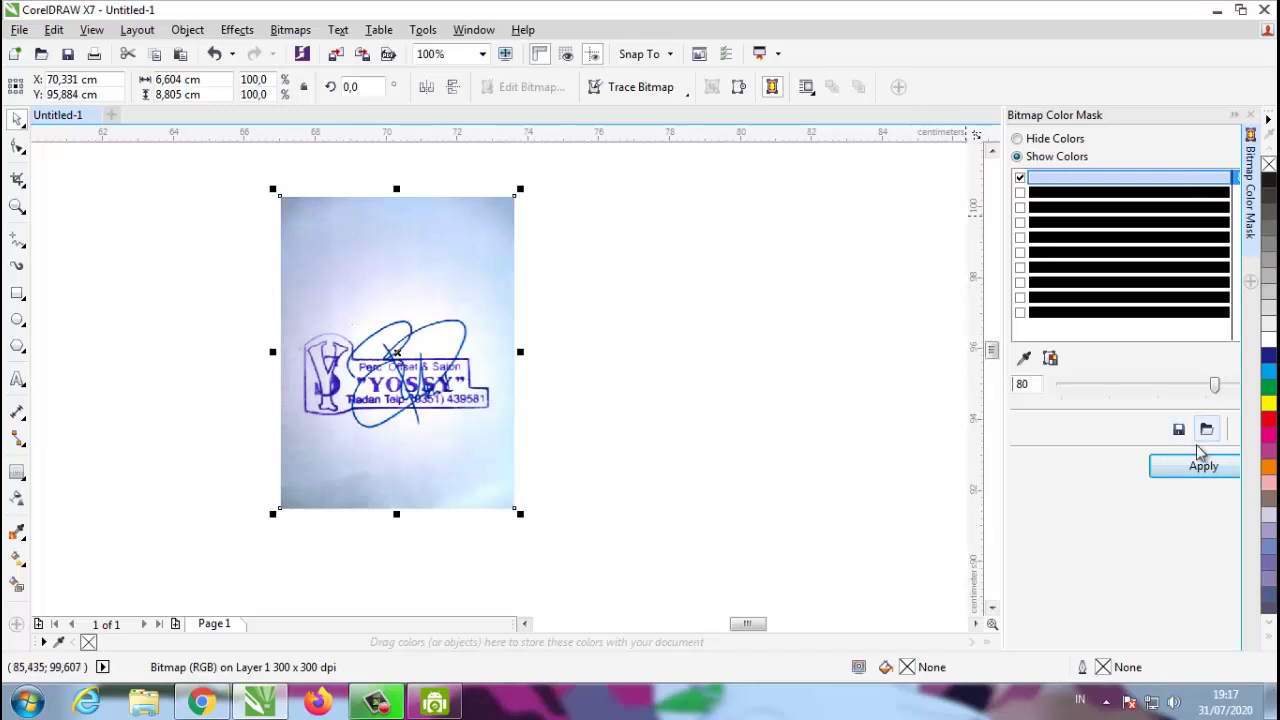
# Step: Try showing only the sampled color, applying the mask at tolerances of 20, 30 and 80
pyautogui.click(1120, 395)
pyautogui.moveTo(1195, 388); pyautogui.dragTo(1099, 390)
pyautogui.click(1197, 468)
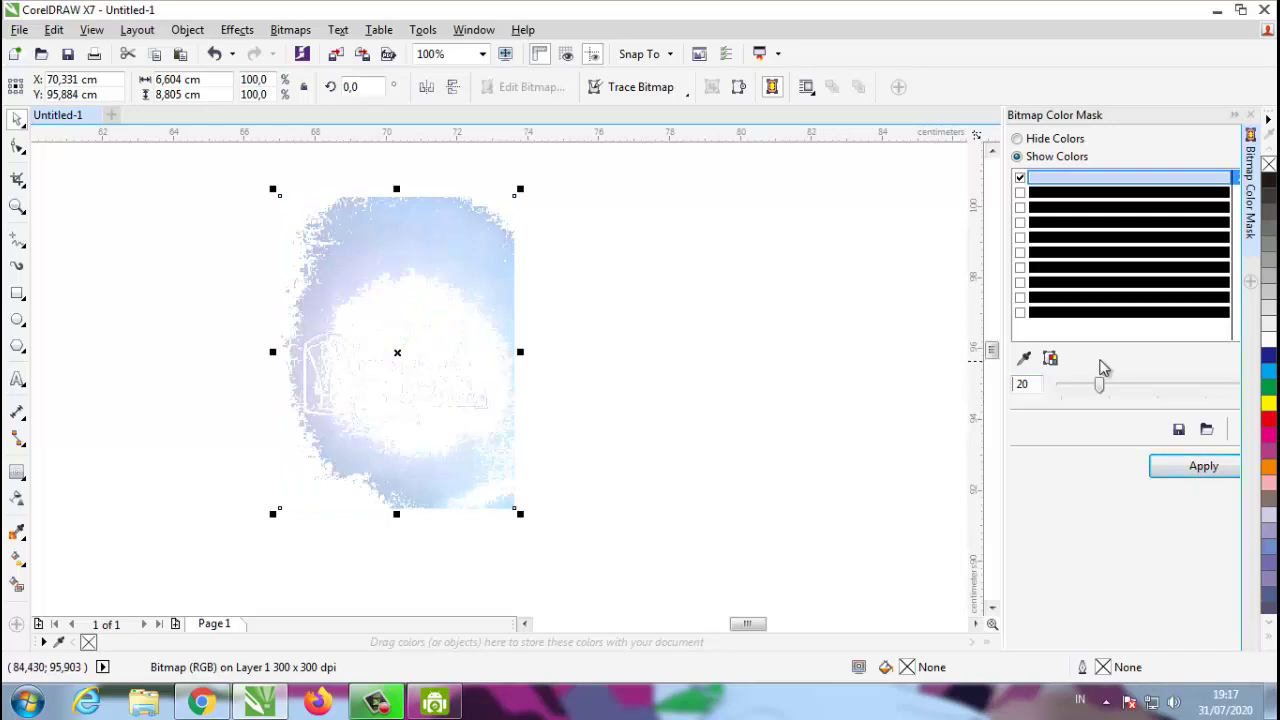
pyautogui.click(1129, 386)
pyautogui.click(1195, 466)
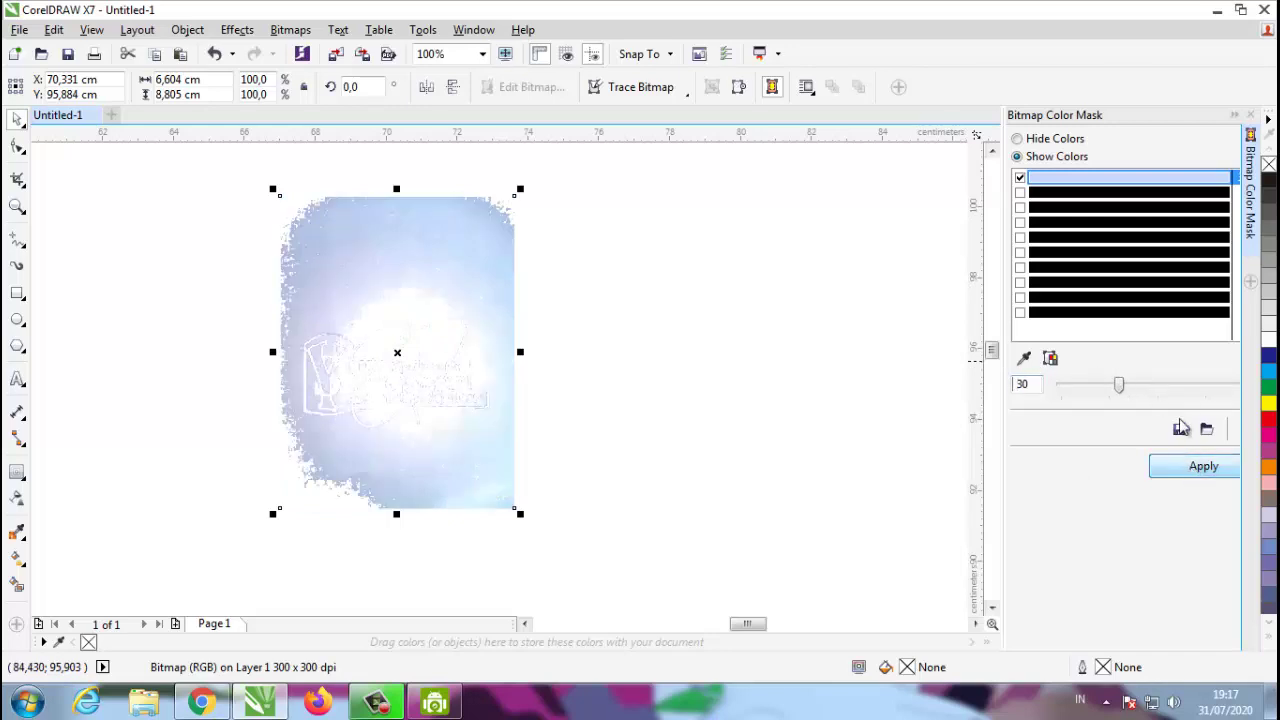
pyautogui.click(1188, 390)
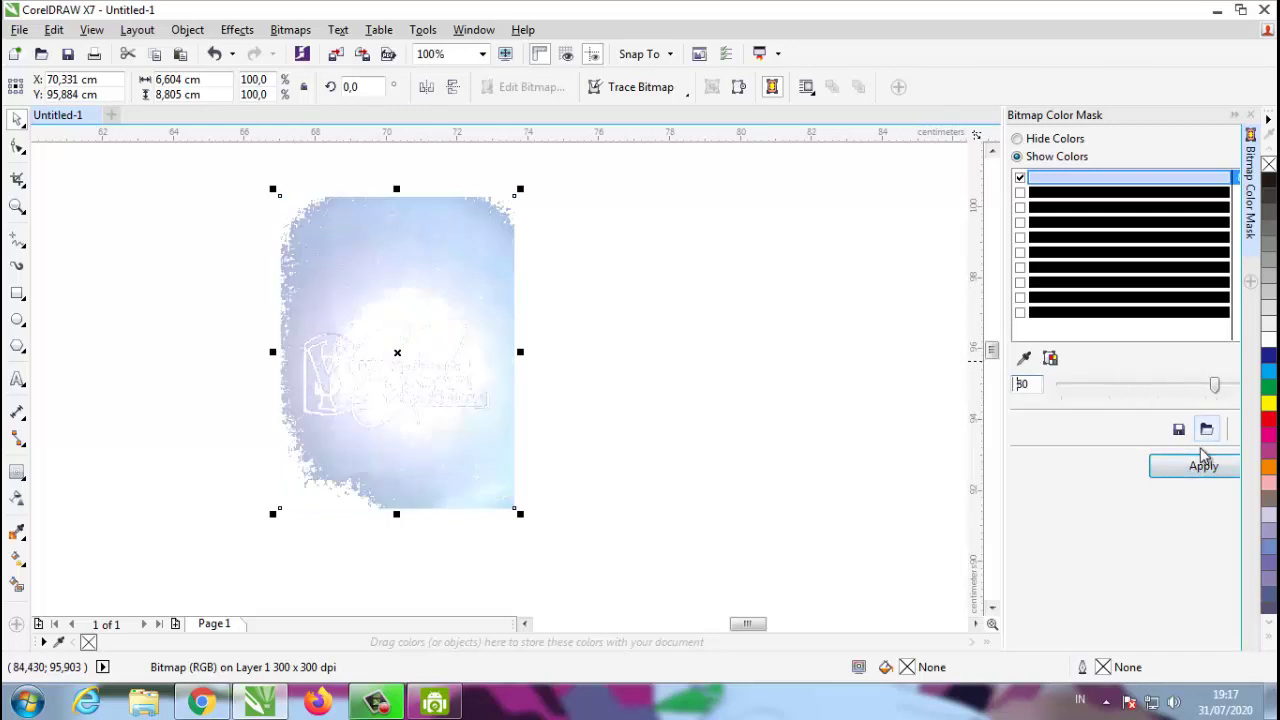
pyautogui.click(1205, 472)
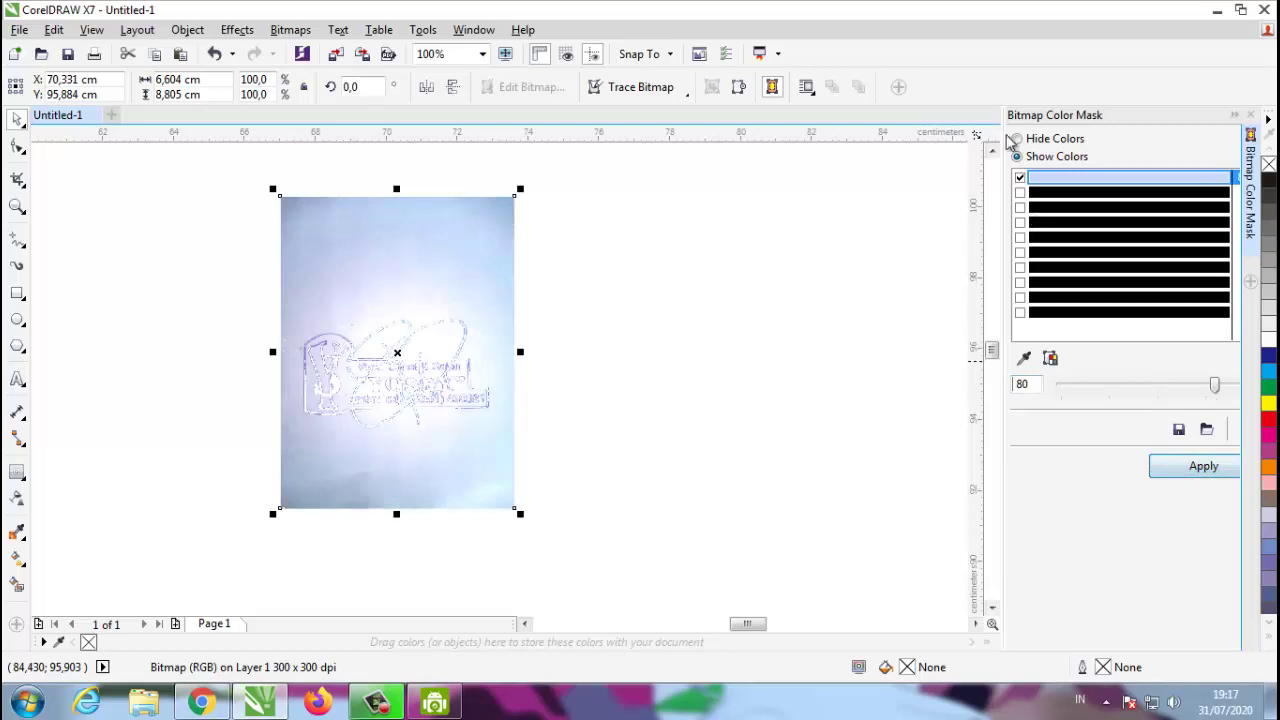
# Step: Switch the mask to hide the sampled color, applying it at tolerances of 80, 28 and 42
pyautogui.click(1190, 473)
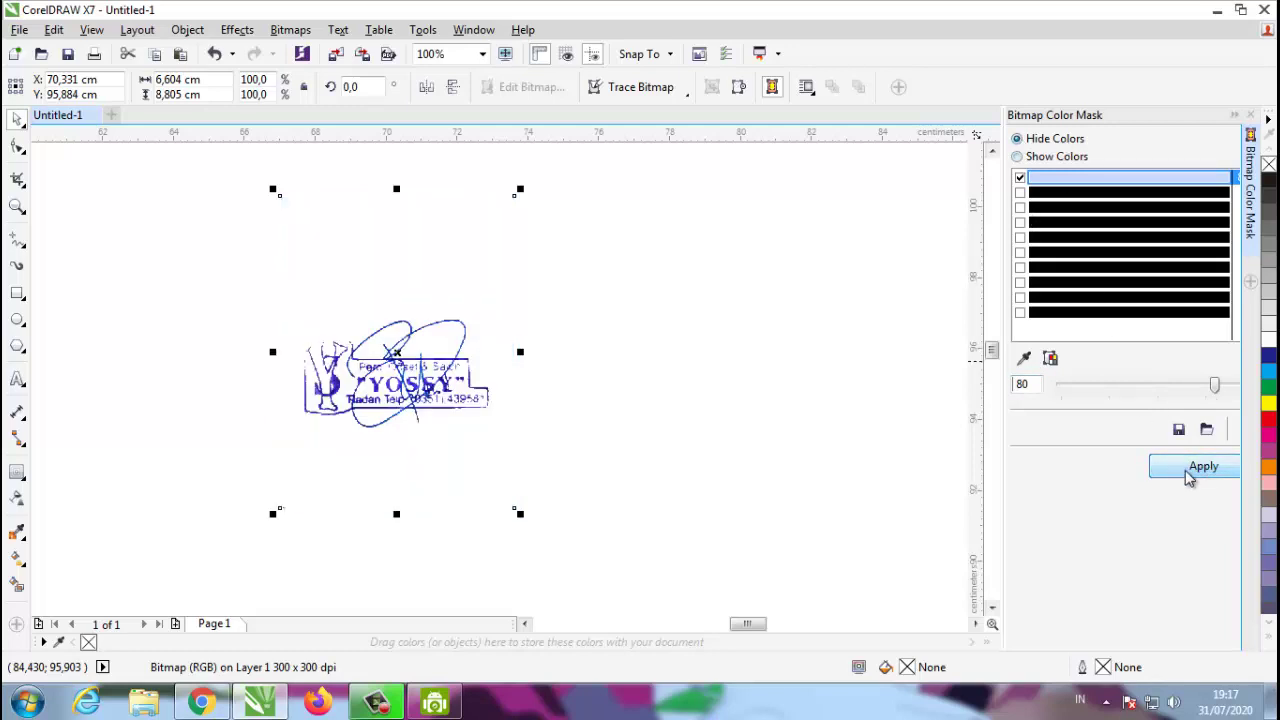
pyautogui.moveTo(1214, 390); pyautogui.dragTo(1116, 388)
pyautogui.click(1190, 466)
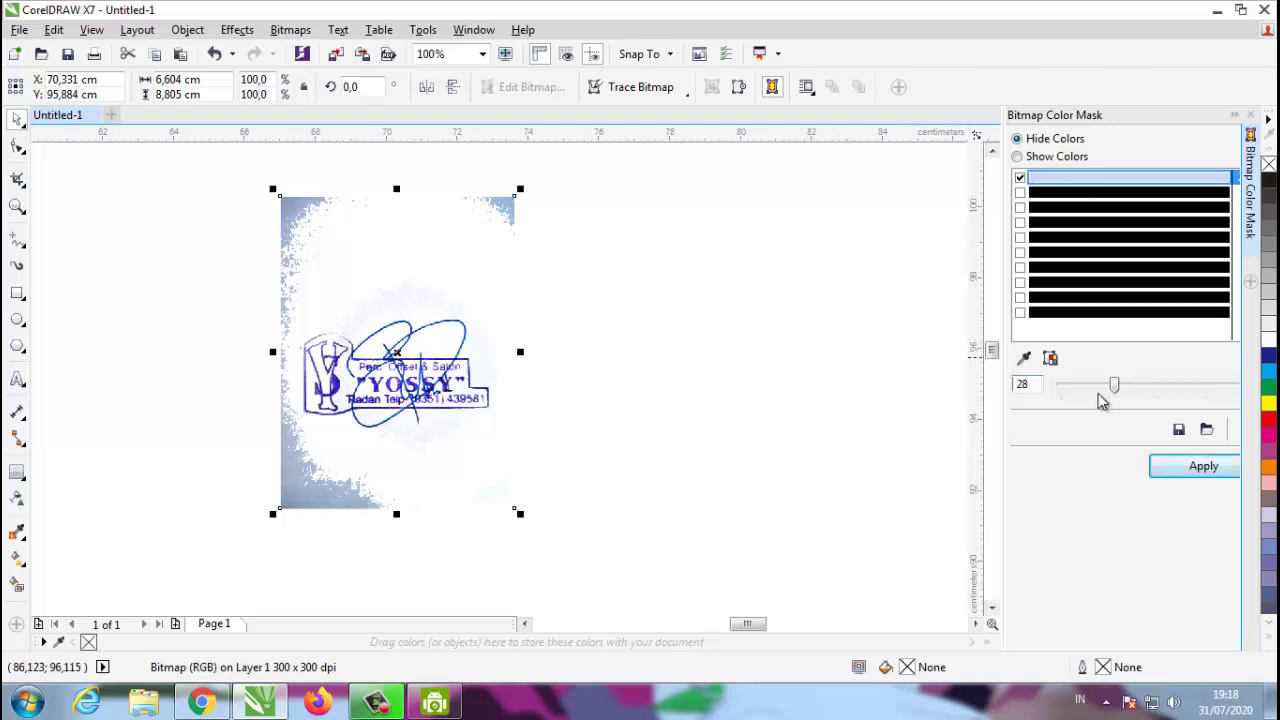
pyautogui.moveTo(1118, 395); pyautogui.dragTo(1143, 393)
pyautogui.click(1182, 474)
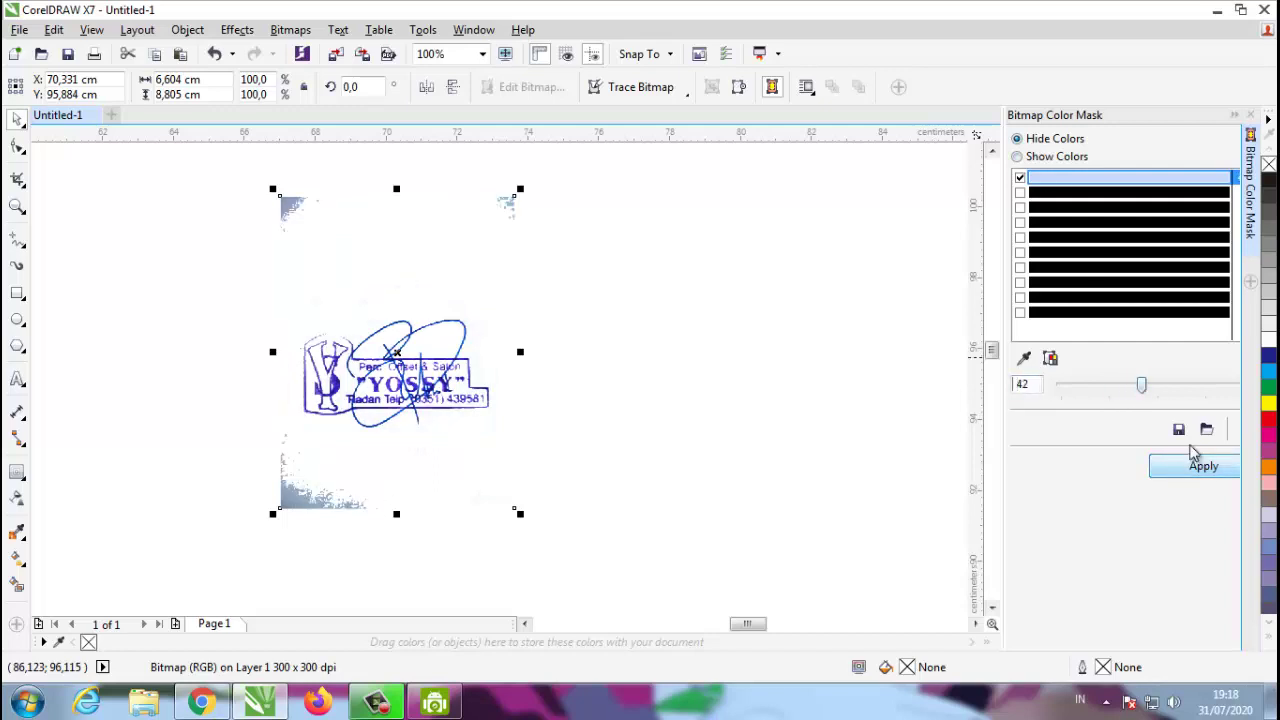
# Step: Refine the hidden color's tolerance by applying 52 and 75, and settle on 65
pyautogui.click(1170, 392)
pyautogui.click(1202, 467)
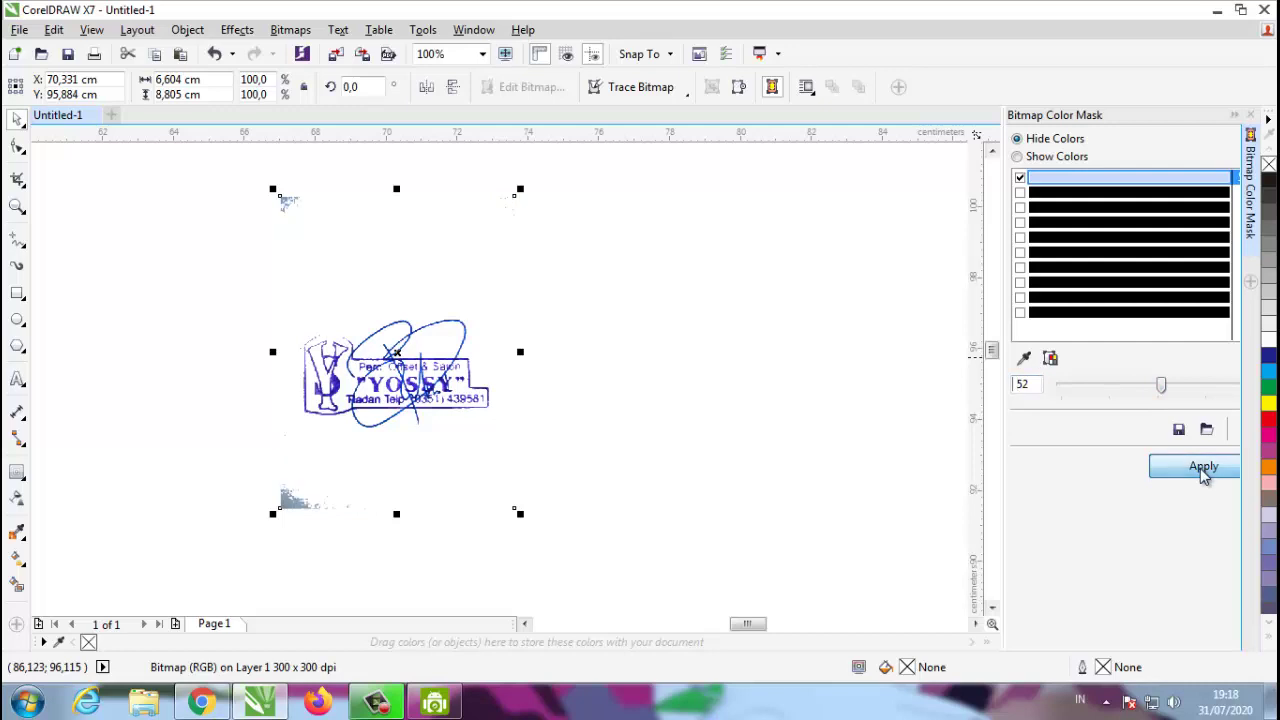
pyautogui.moveTo(1163, 390); pyautogui.dragTo(1205, 388)
pyautogui.click(1204, 472)
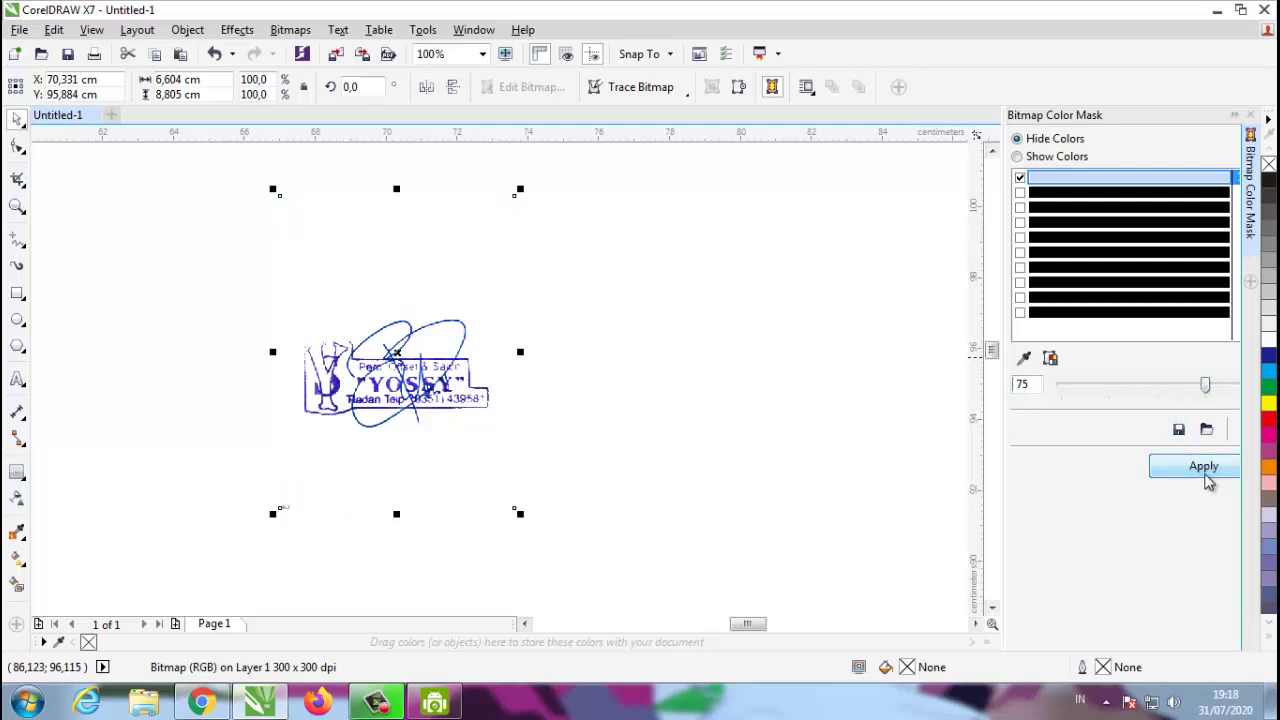
pyautogui.click(1188, 392)
pyautogui.click(1175, 468)
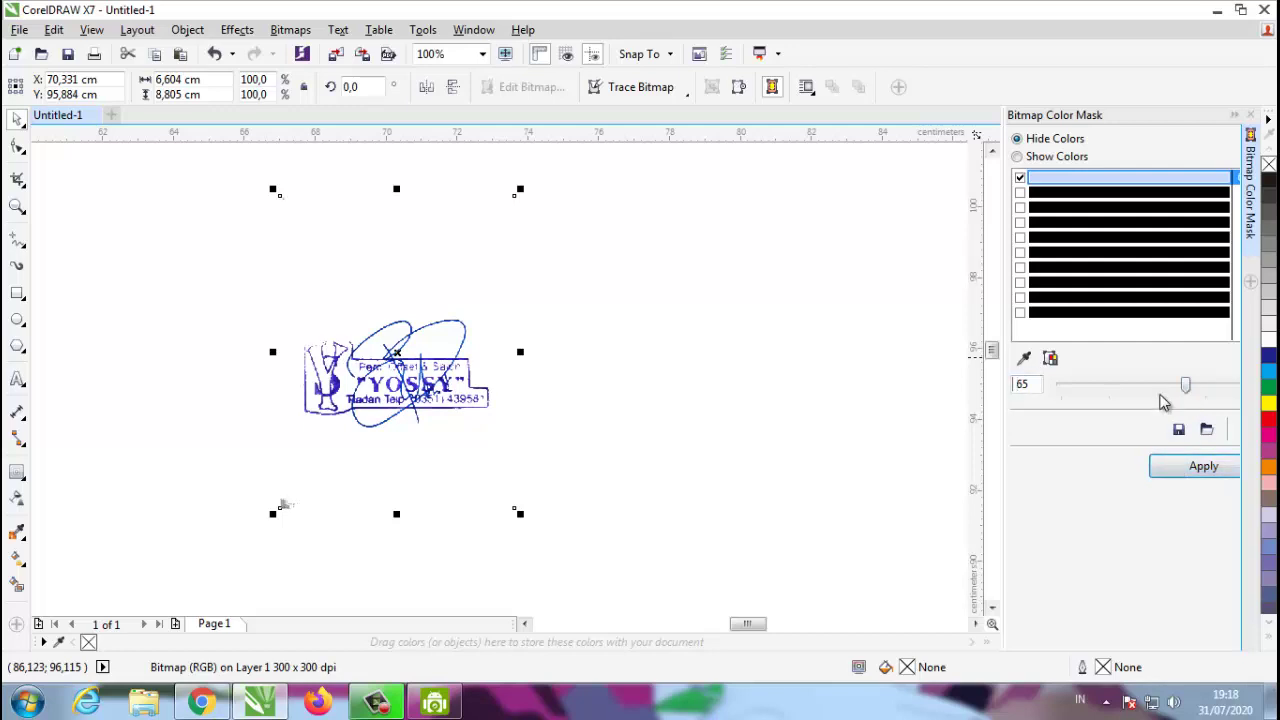
# Step: Crop the masked bitmap to an area about 6 cm by 4 cm around the stamp and signature
pyautogui.click(645, 371)
pyautogui.scroll(1, 294, 371)
pyautogui.scroll(1, 409, 374)
pyautogui.scroll(-1, 409, 374)
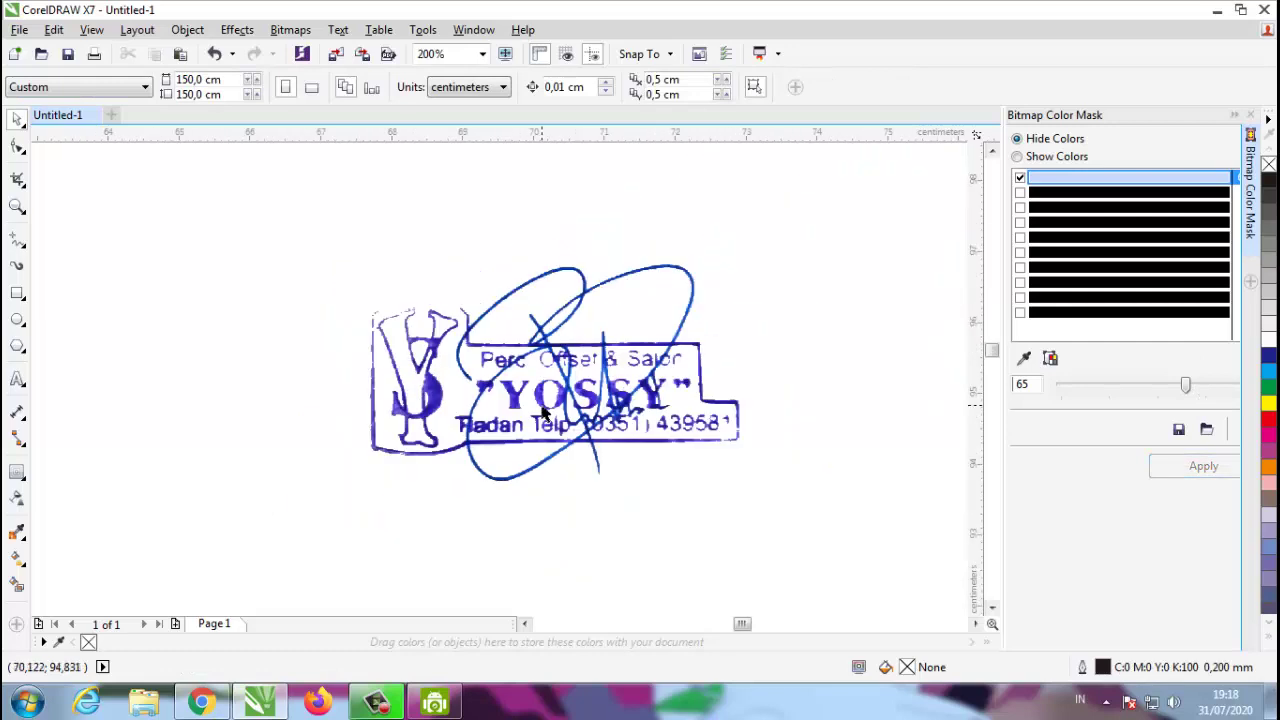
pyautogui.scroll(-1, 540, 405)
pyautogui.click(434, 517)
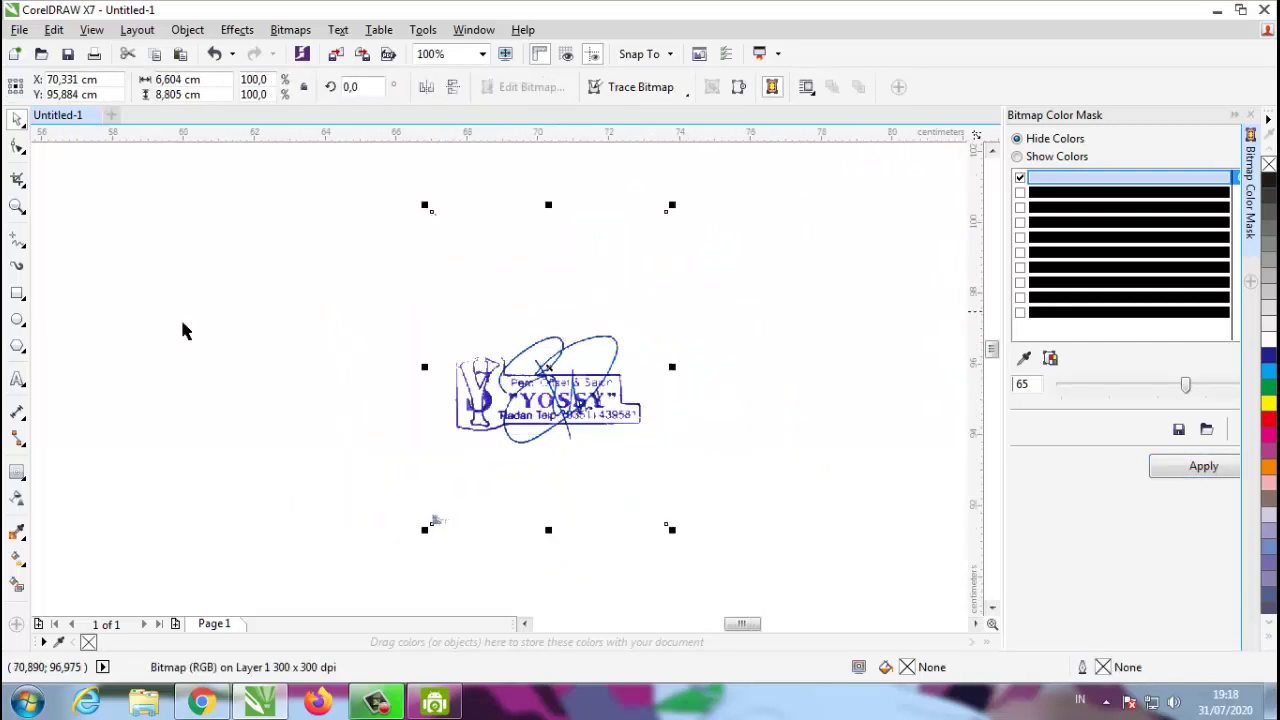
pyautogui.click(17, 179)
pyautogui.moveTo(446, 313); pyautogui.dragTo(592, 455)
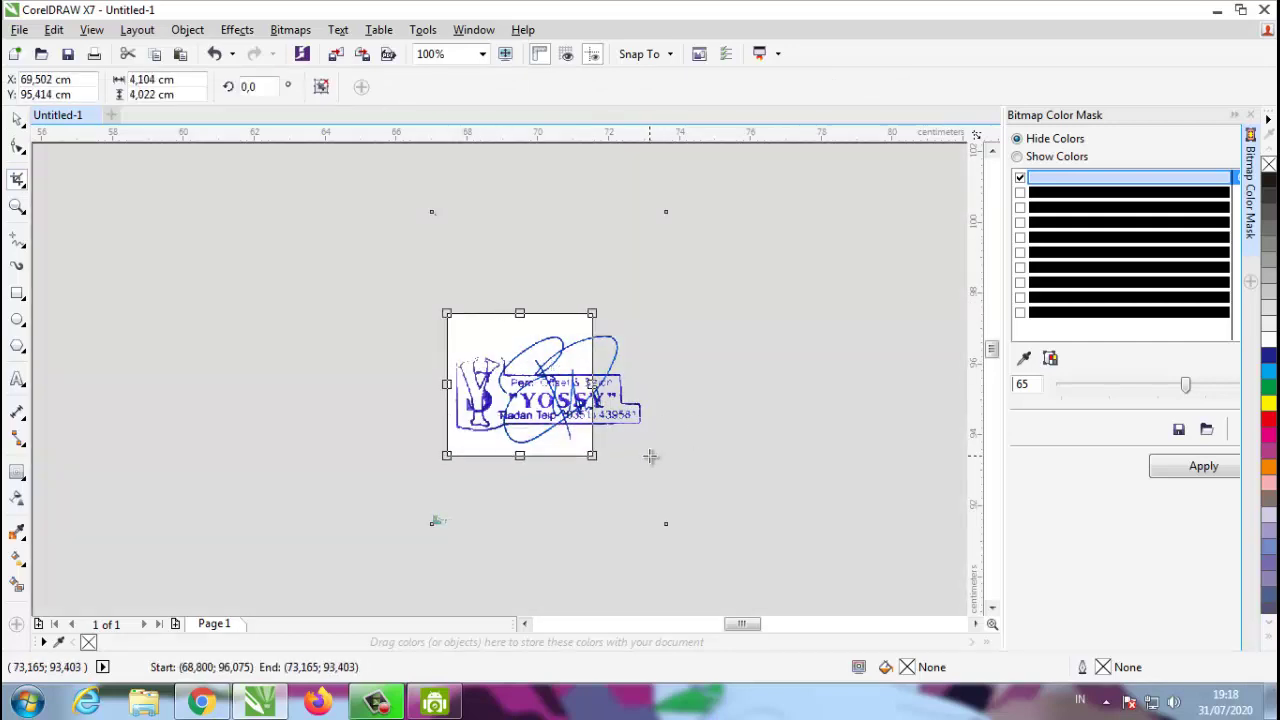
pyautogui.moveTo(592, 384); pyautogui.dragTo(659, 384)
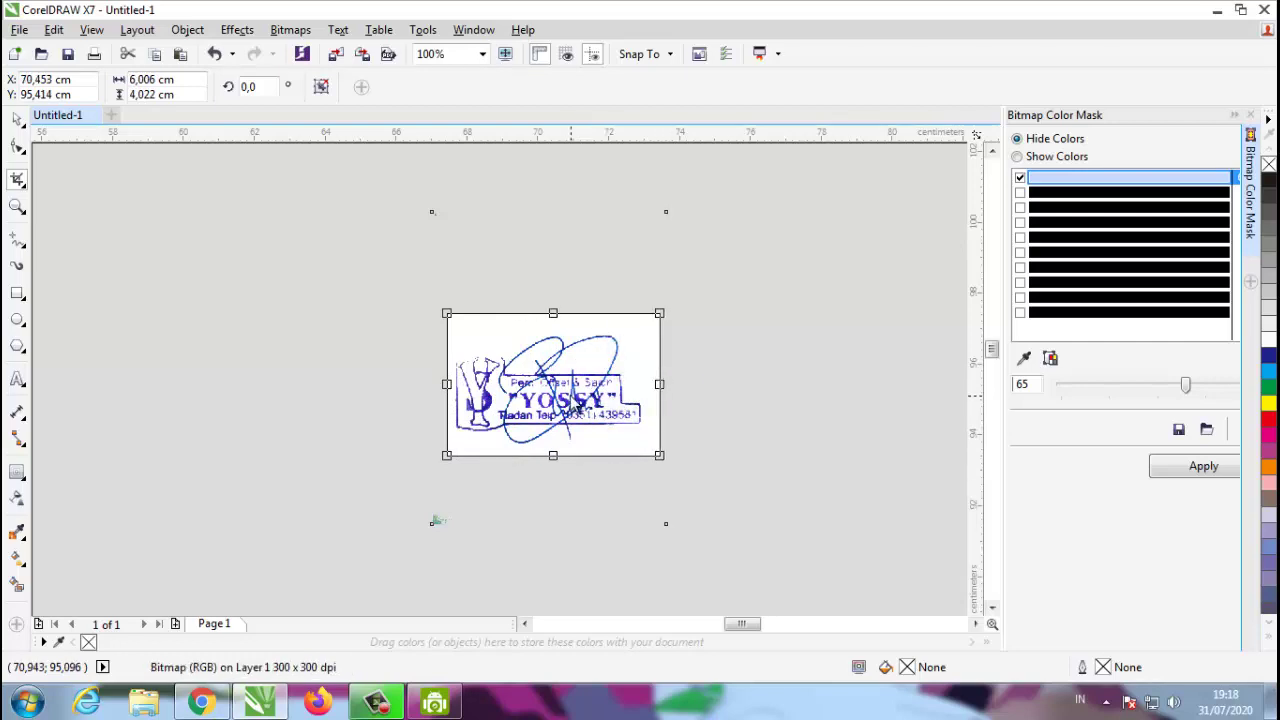
pyautogui.doubleClick(574, 401)
# Step: Examine the cropped stamp's lettering, border and signature strokes up close against the empty background
pyautogui.scroll(2, 574, 401)
pyautogui.scroll(-1, 573, 397)
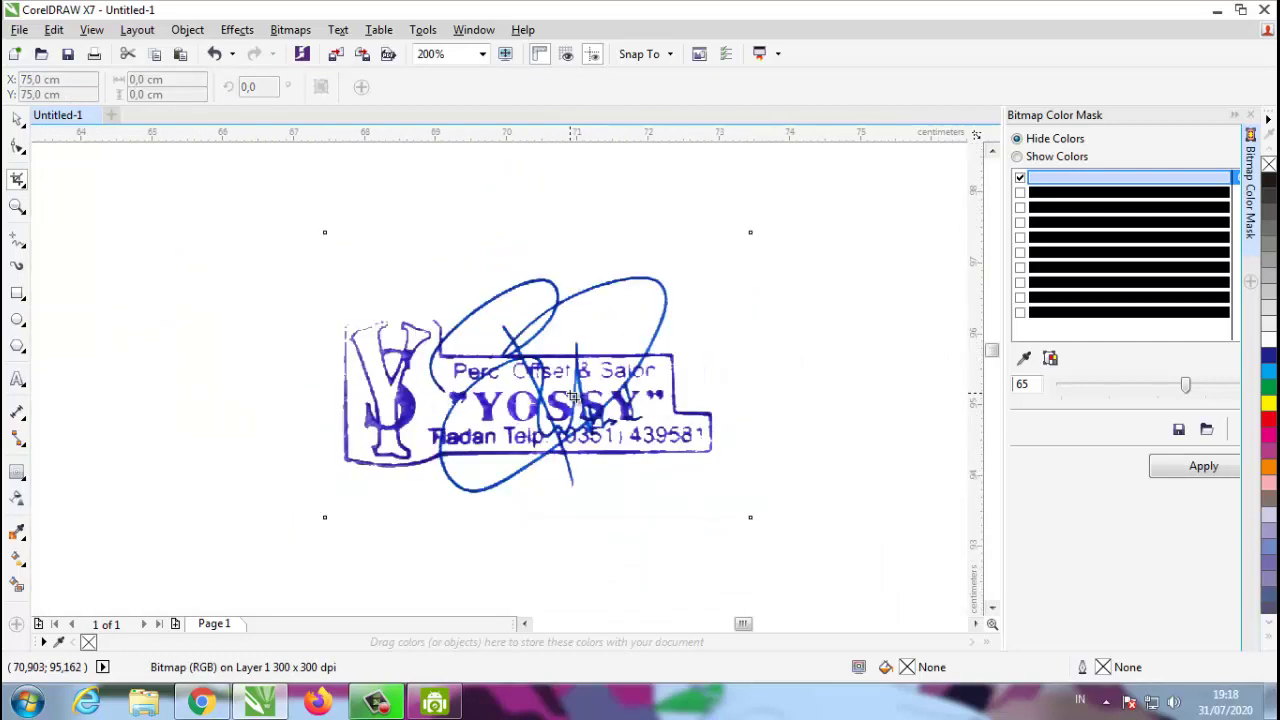
pyautogui.click(17, 118)
pyautogui.click(814, 262)
pyautogui.scroll(-1, 688, 396)
pyautogui.scroll(1, 645, 408)
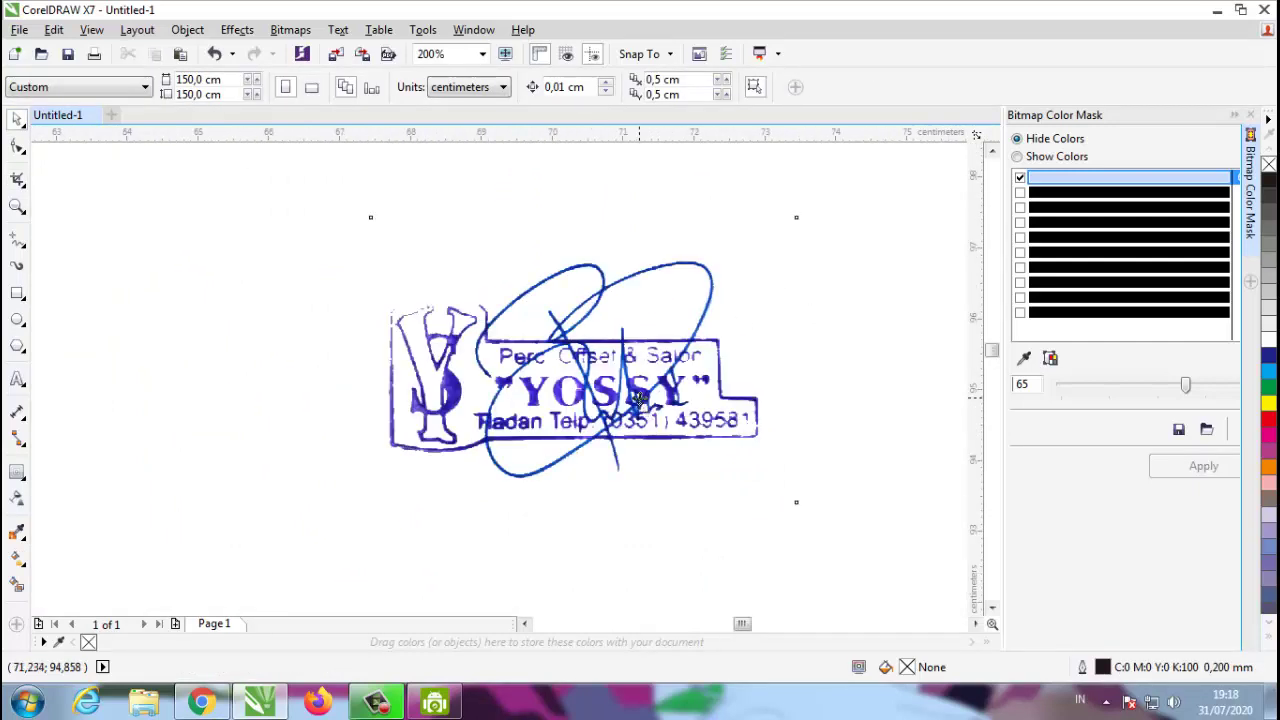
pyautogui.click(642, 404)
pyautogui.scroll(-1, 640, 400)
pyautogui.scroll(1, 640, 400)
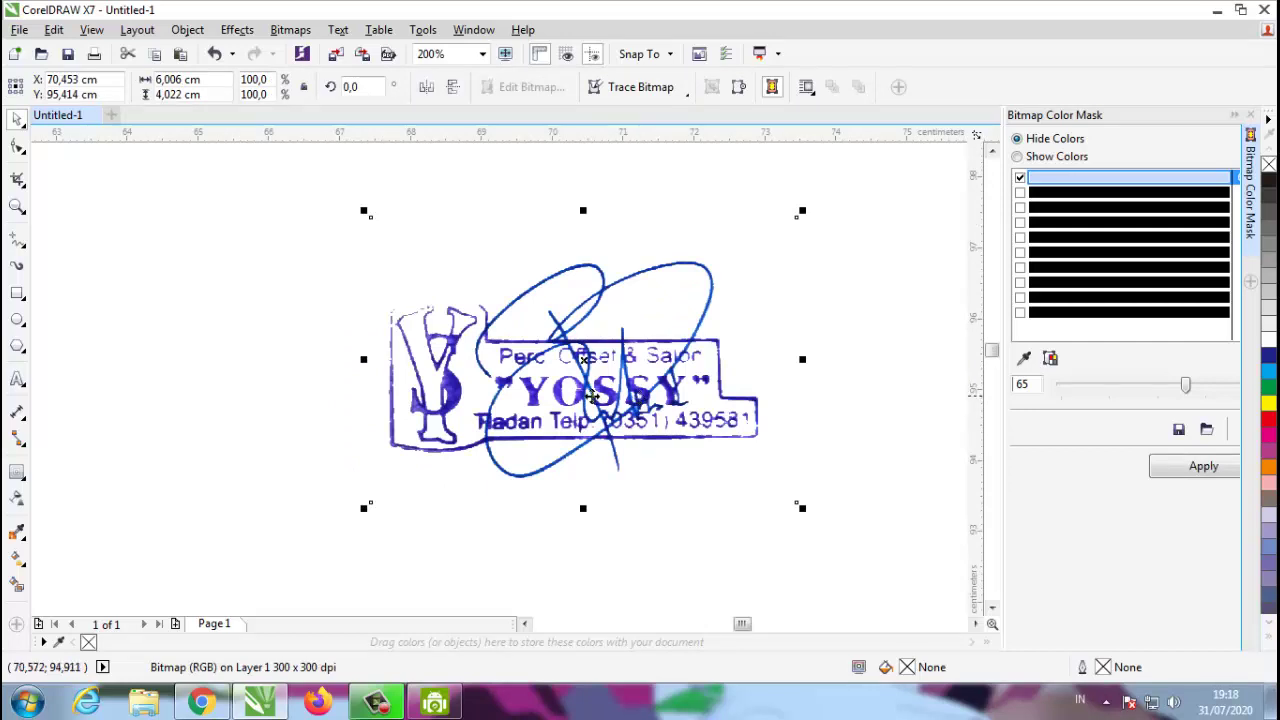
pyautogui.scroll(-1, 592, 395)
pyautogui.click(743, 334)
pyautogui.scroll(2, 593, 405)
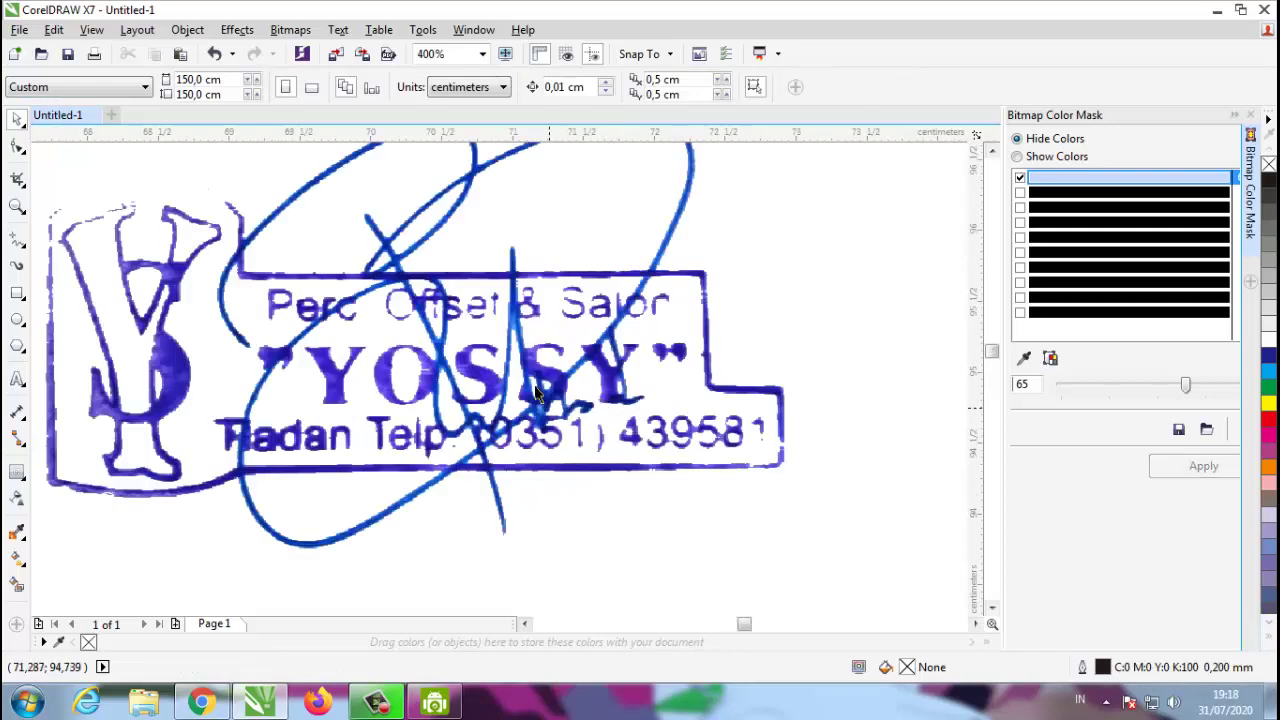
pyautogui.scroll(-1, 548, 413)
pyautogui.scroll(1, 455, 335)
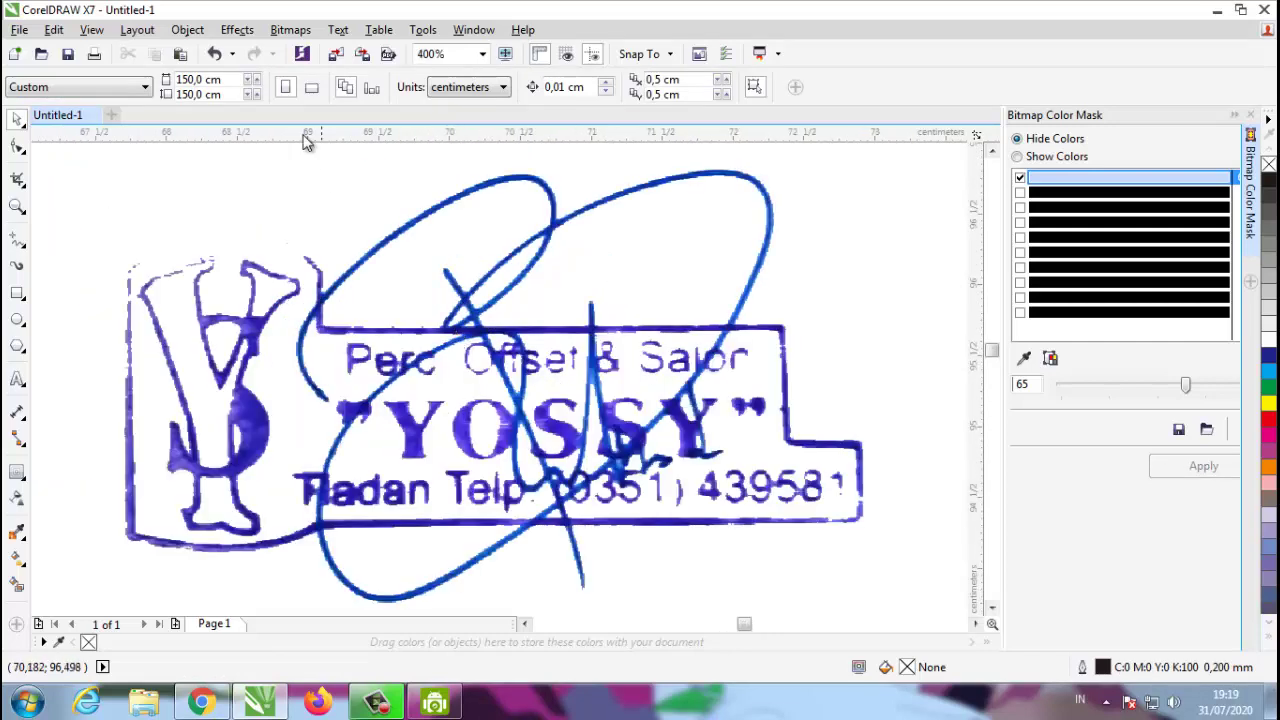
pyautogui.click(290, 29)
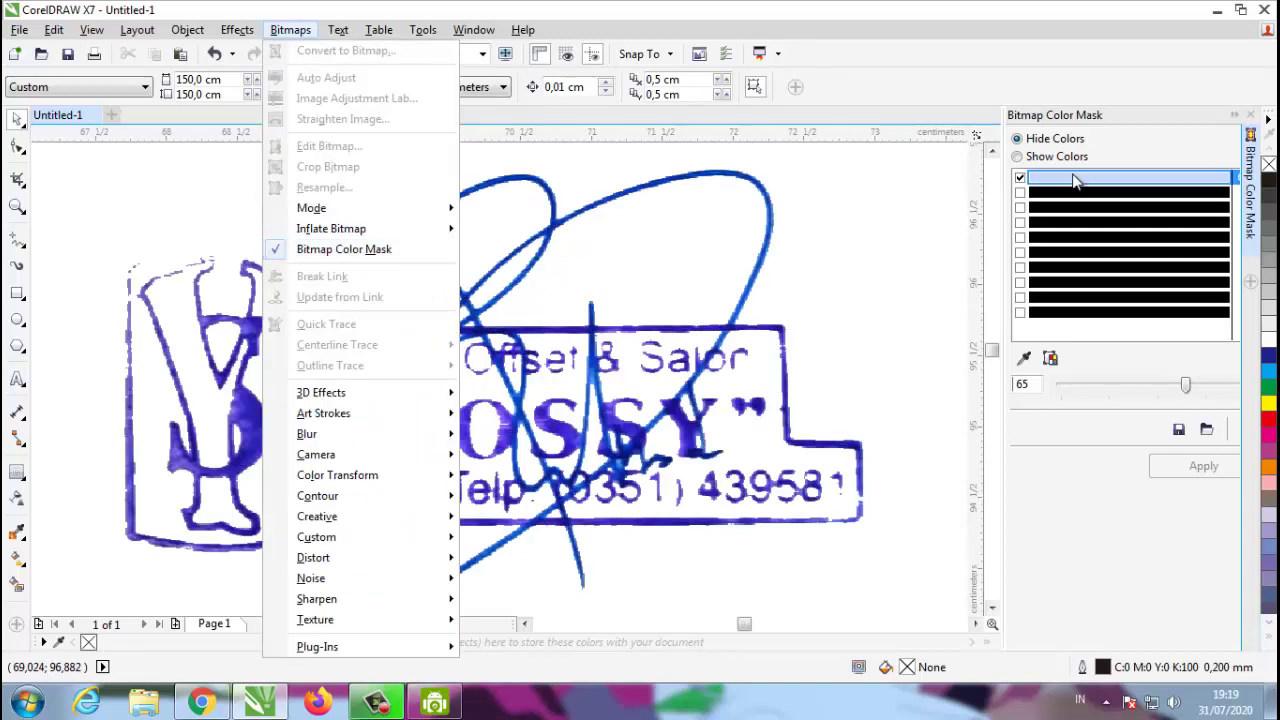
pyautogui.click(830, 250)
pyautogui.scroll(-1, 688, 398)
pyautogui.scroll(1, 655, 410)
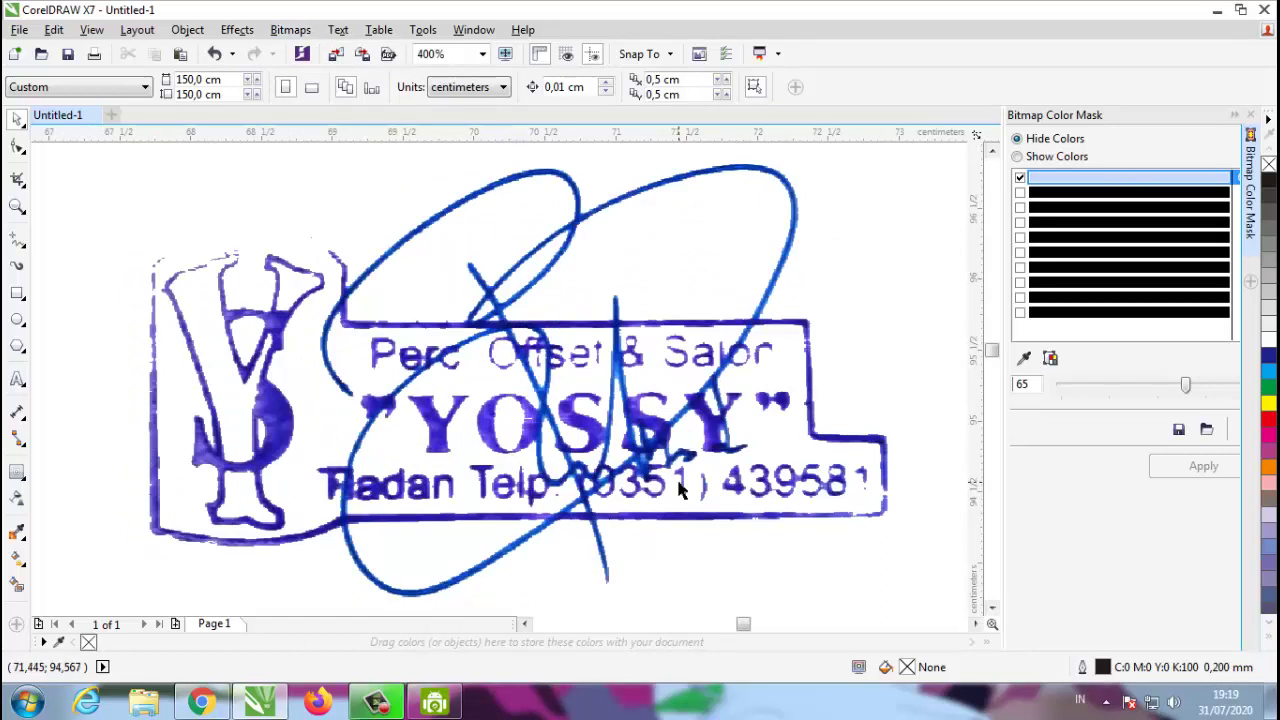
pyautogui.scroll(1, 678, 489)
pyautogui.scroll(-1, 678, 489)
pyautogui.scroll(-1, 664, 434)
pyautogui.scroll(1, 732, 443)
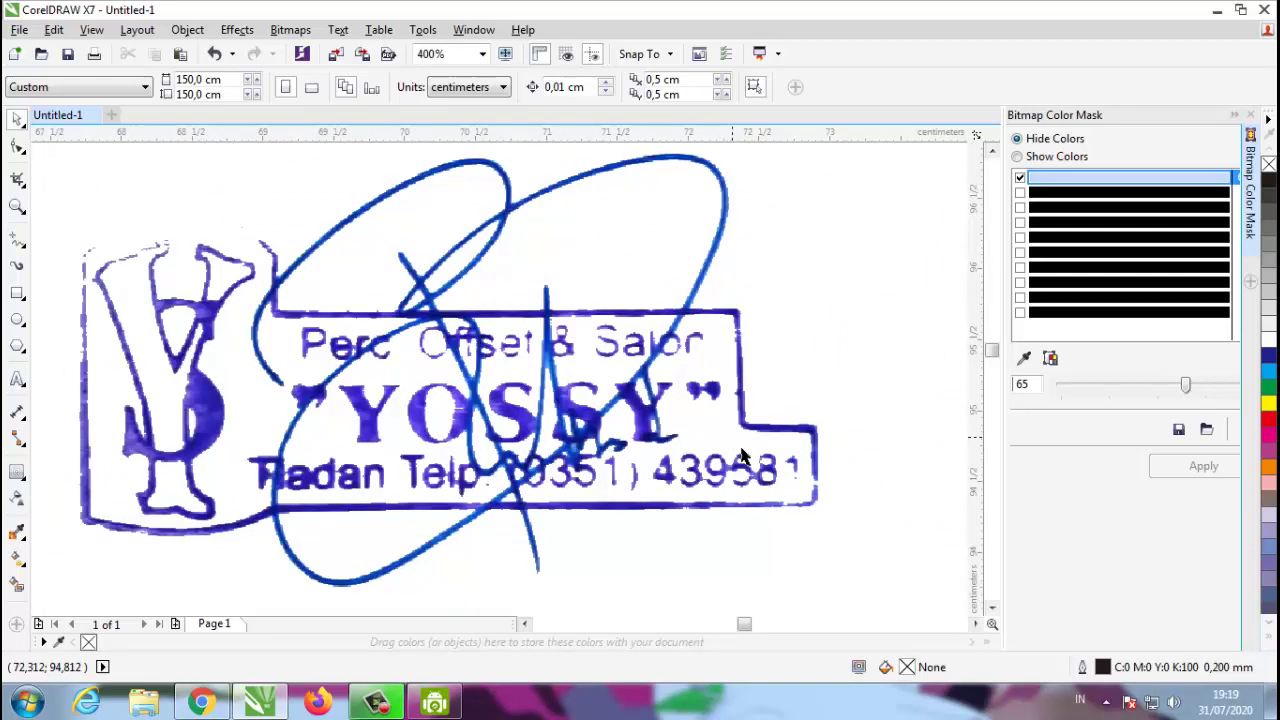
pyautogui.scroll(-1, 578, 452)
pyautogui.scroll(1, 595, 424)
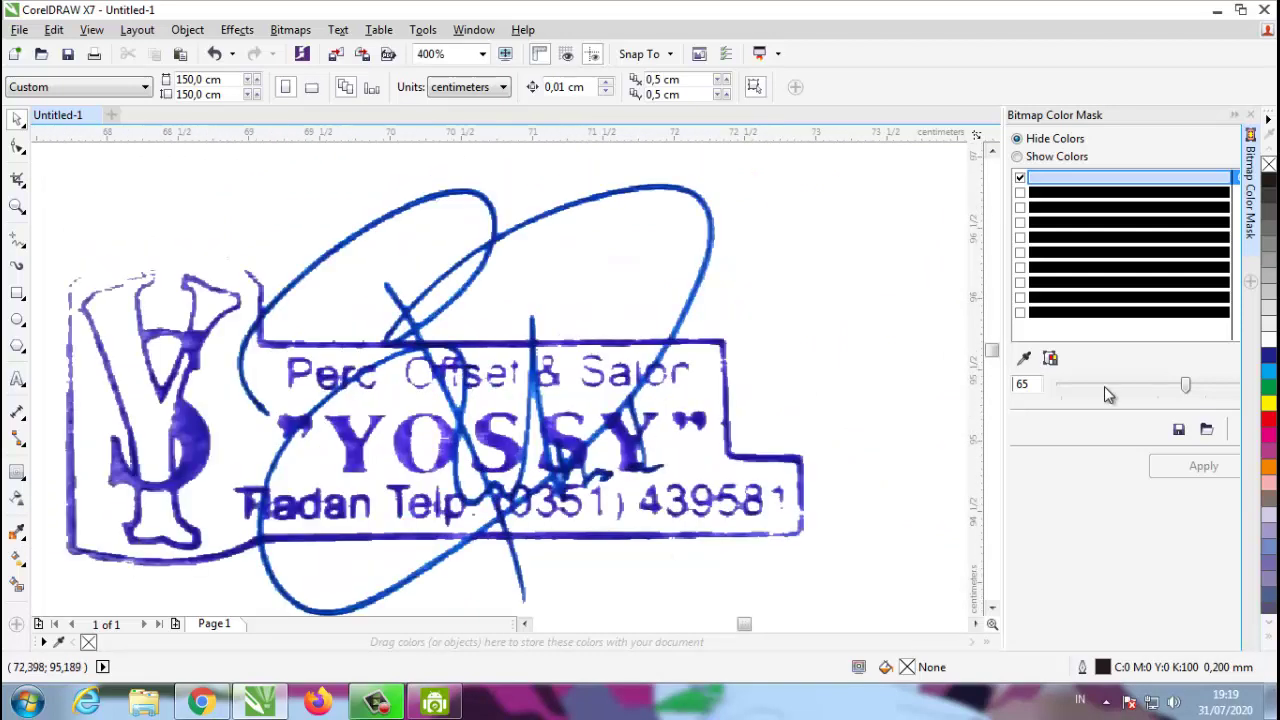
pyautogui.click(1089, 383)
pyautogui.click(1077, 387)
pyautogui.click(1077, 387)
pyautogui.moveTo(1128, 387); pyautogui.dragTo(1184, 388)
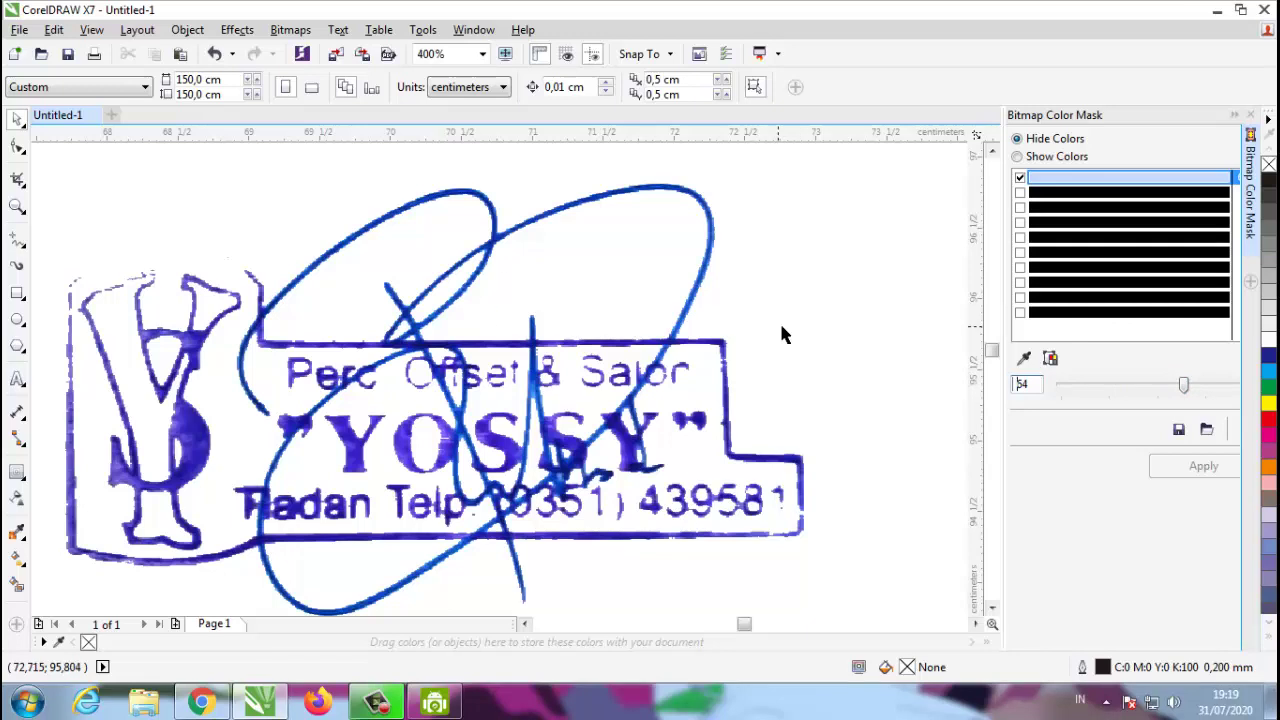
pyautogui.click(869, 305)
# Step: Move the cropped stamp and signature leftward across the page in two moves and deselect it
pyautogui.scroll(-1, 816, 359)
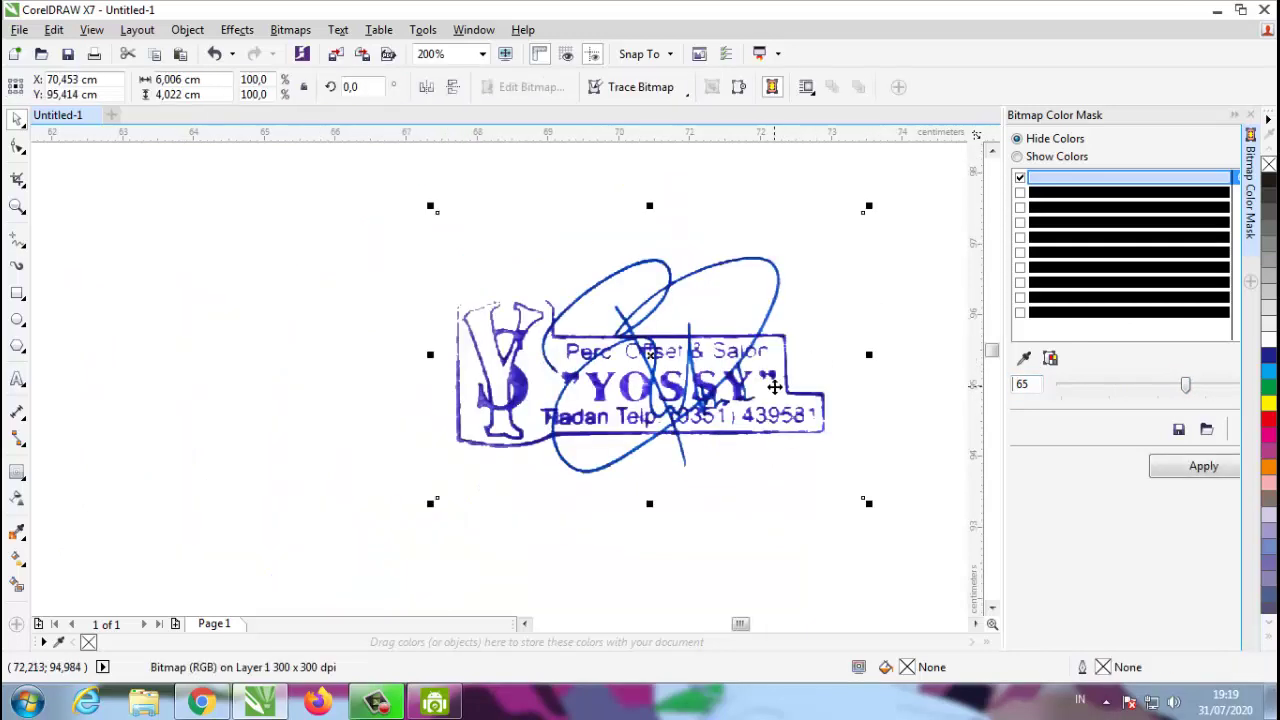
pyautogui.scroll(1, 778, 387)
pyautogui.scroll(-1, 748, 408)
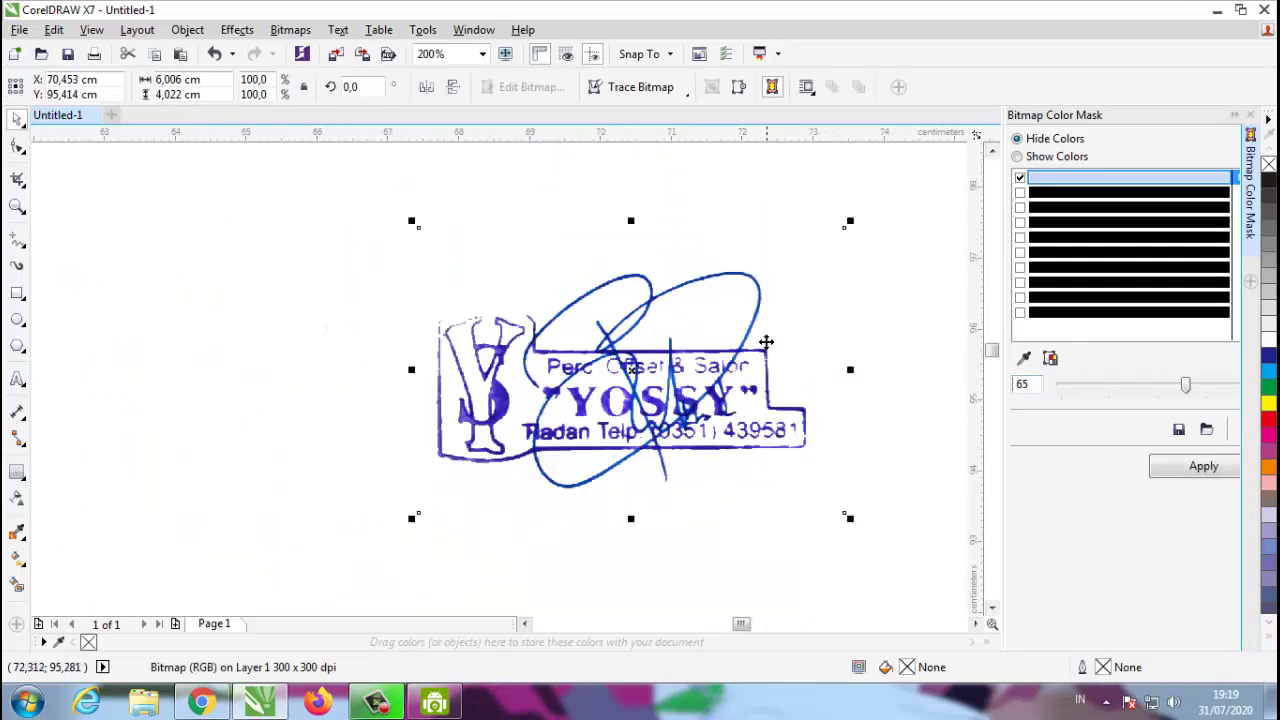
pyautogui.click(786, 225)
pyautogui.click(627, 383)
pyautogui.moveTo(627, 383); pyautogui.dragTo(469, 389)
pyautogui.click(674, 300)
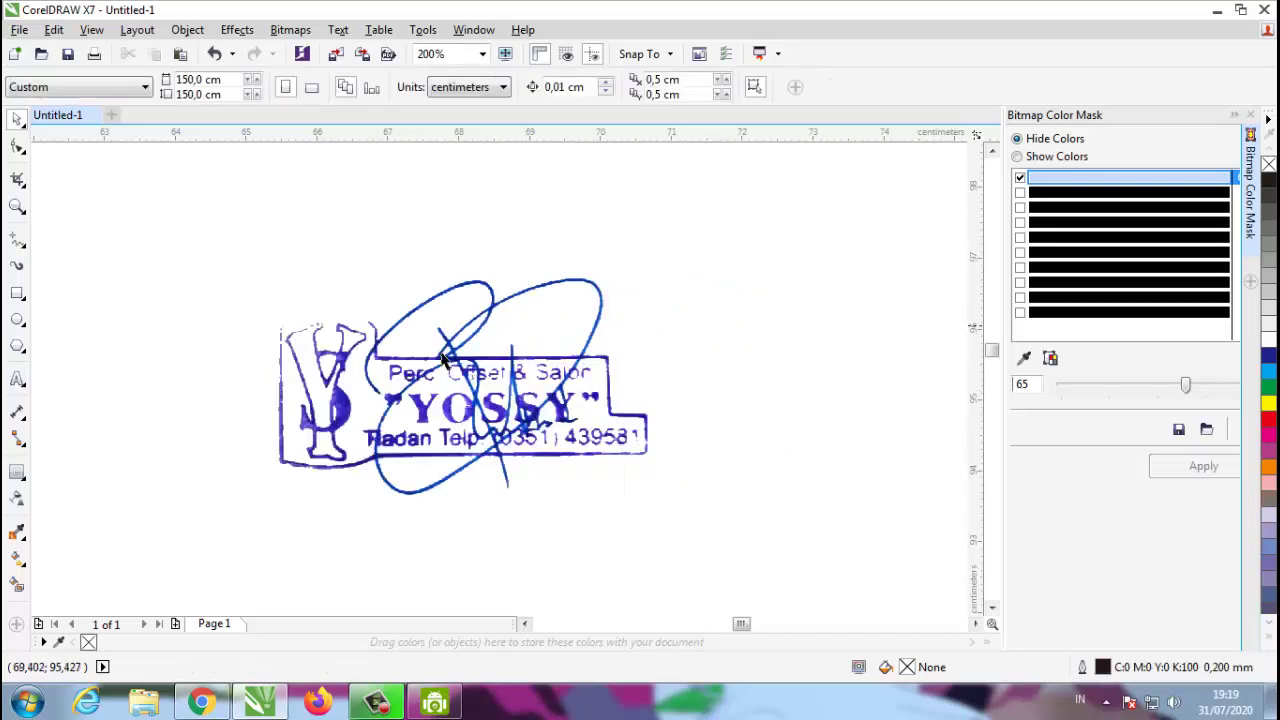
pyautogui.moveTo(527, 405); pyautogui.dragTo(389, 416)
pyautogui.click(670, 335)
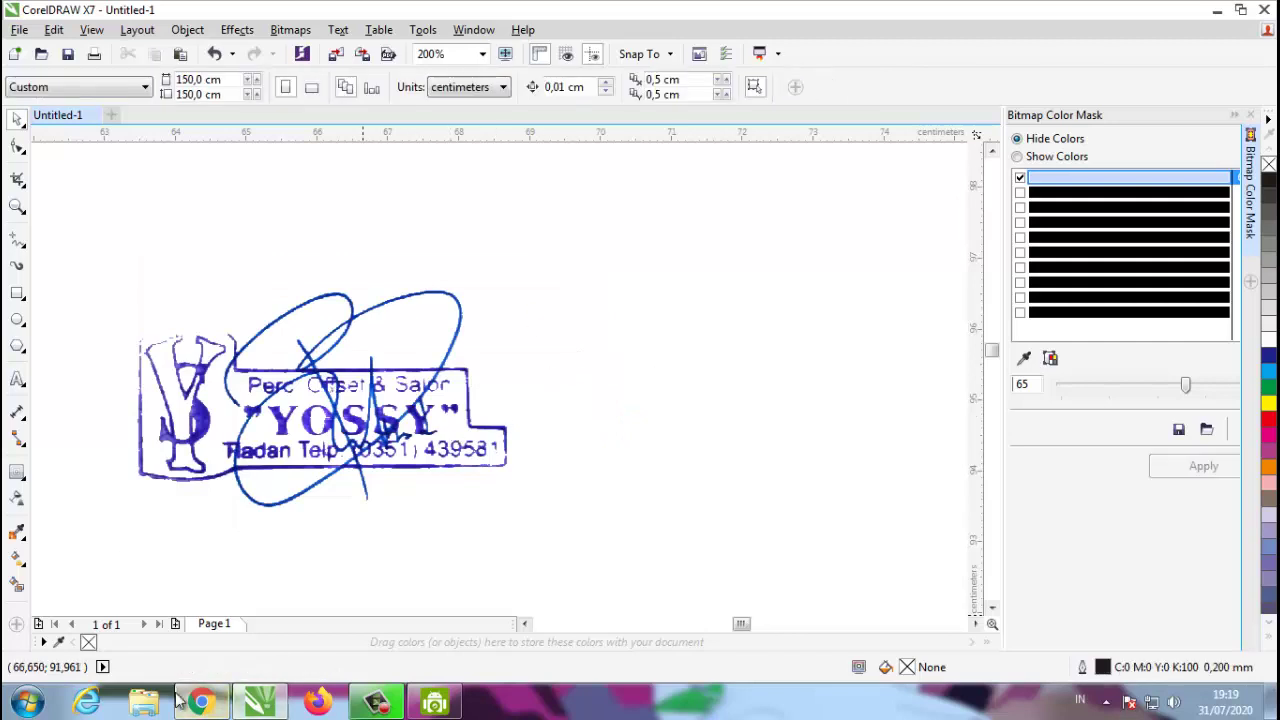
# Step: Switch to Windows Explorer and look through the files on the Data (G:) drive for another picture
pyautogui.click(145, 701)
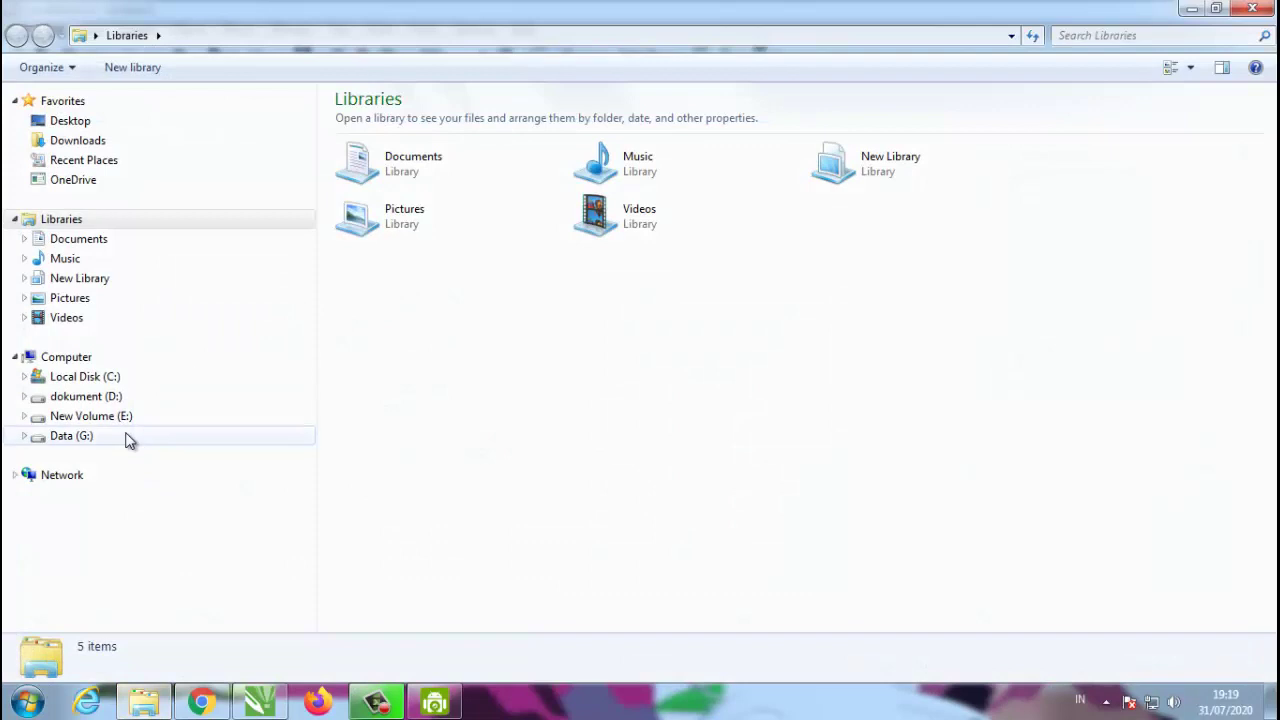
pyautogui.click(130, 440)
pyautogui.scroll(-2, 1150, 380)
pyautogui.scroll(-2, 1100, 290)
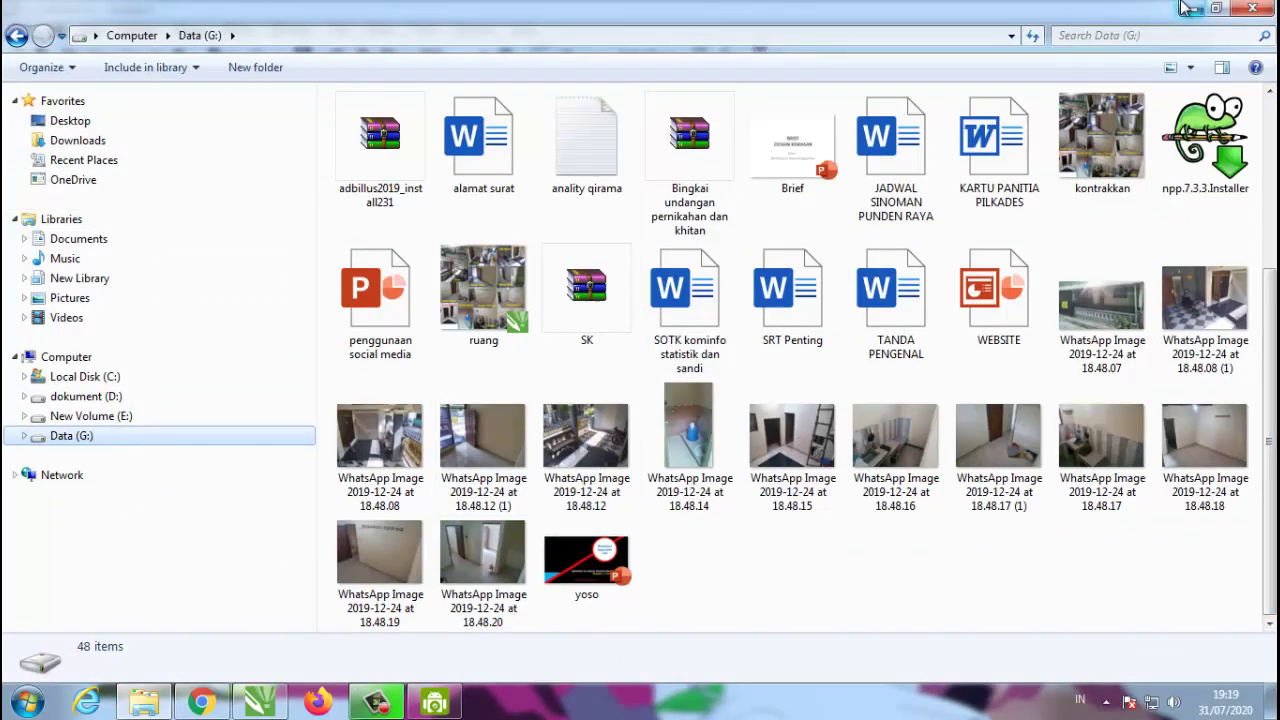
pyautogui.click(1189, 8)
# Step: Switch to Chrome and search Google Images for "photo logo" in a new tab
pyautogui.click(201, 701)
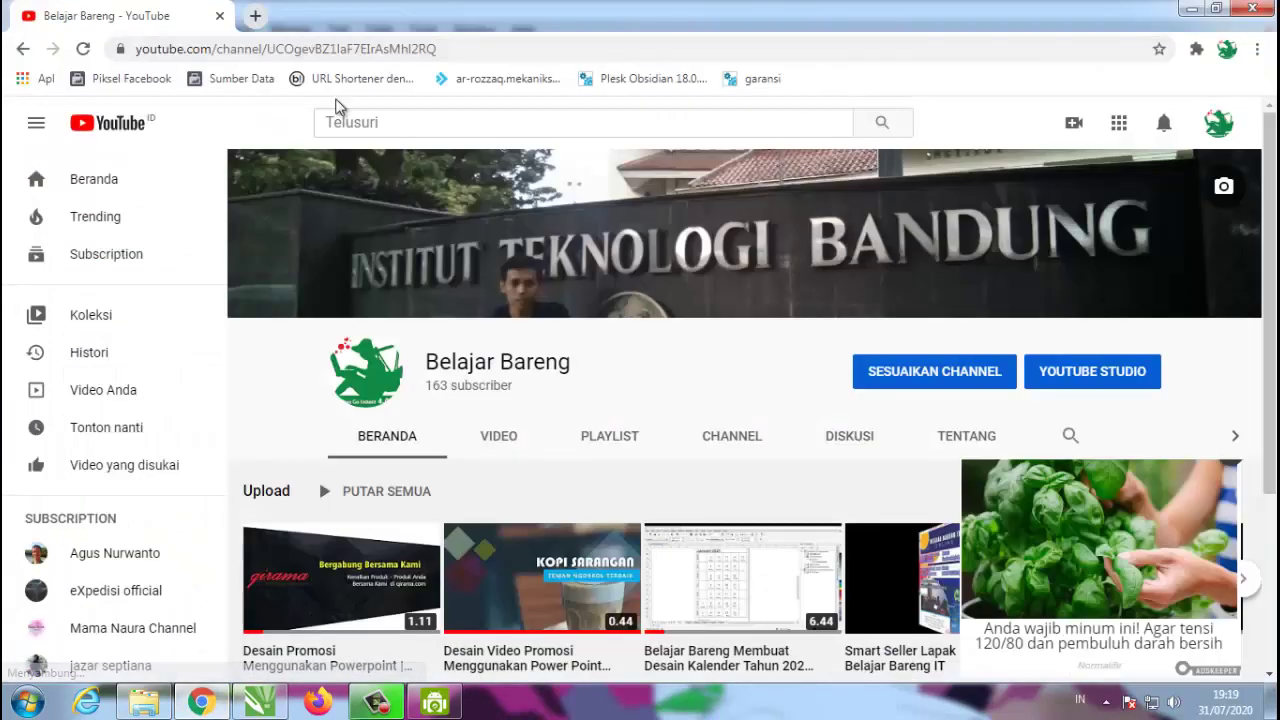
pyautogui.click(255, 16)
pyautogui.write('ta')
pyautogui.press('BackSpace')
pyautogui.press('BackSpace')
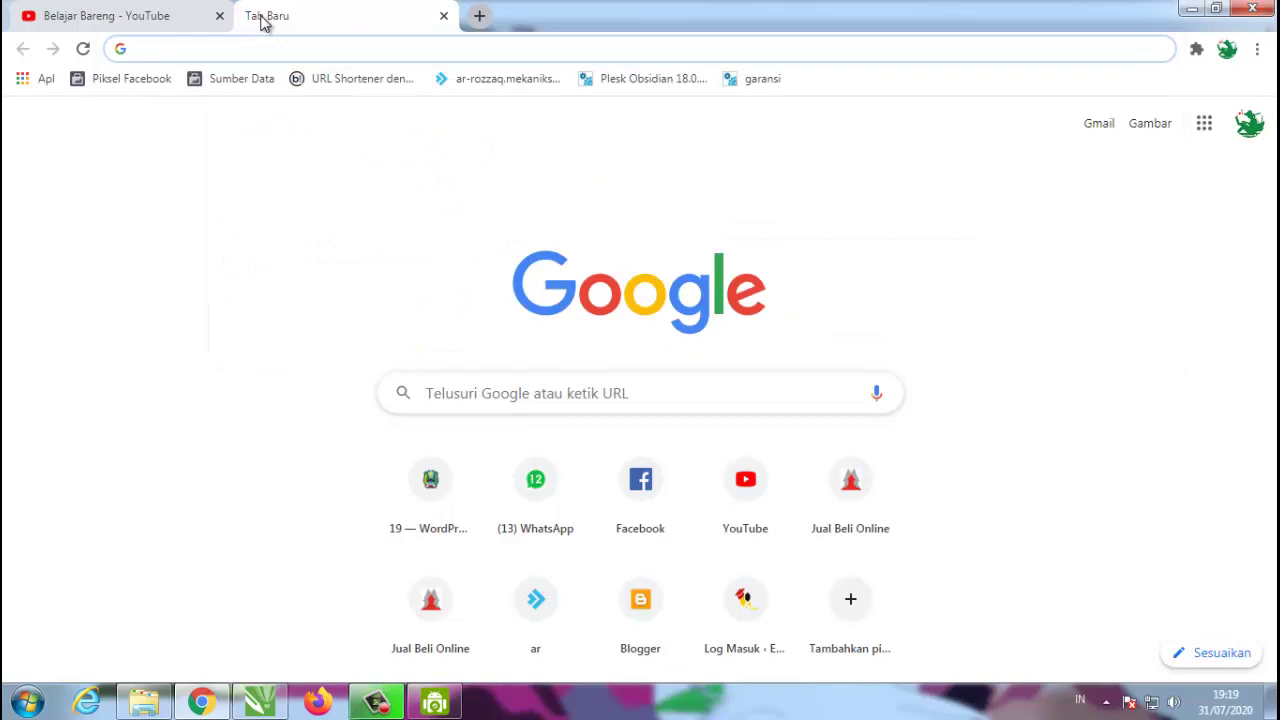
pyautogui.write('photo logo')
pyautogui.press('Return')
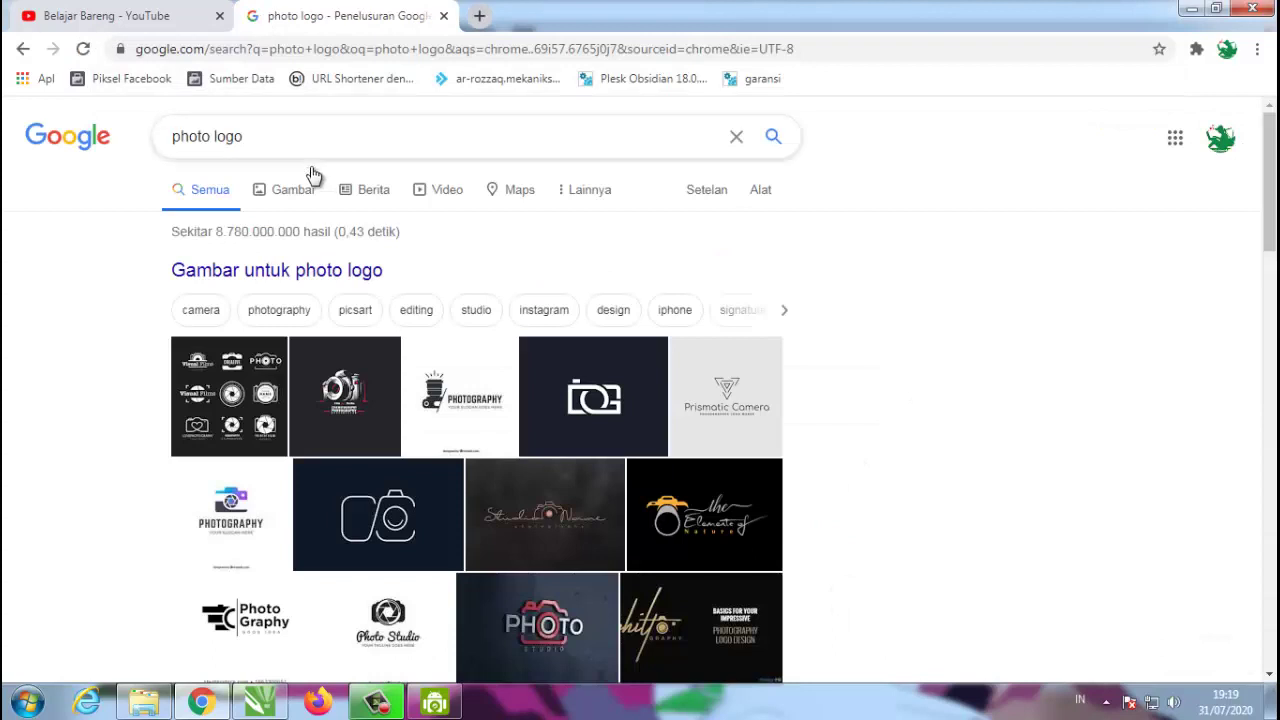
pyautogui.click(307, 192)
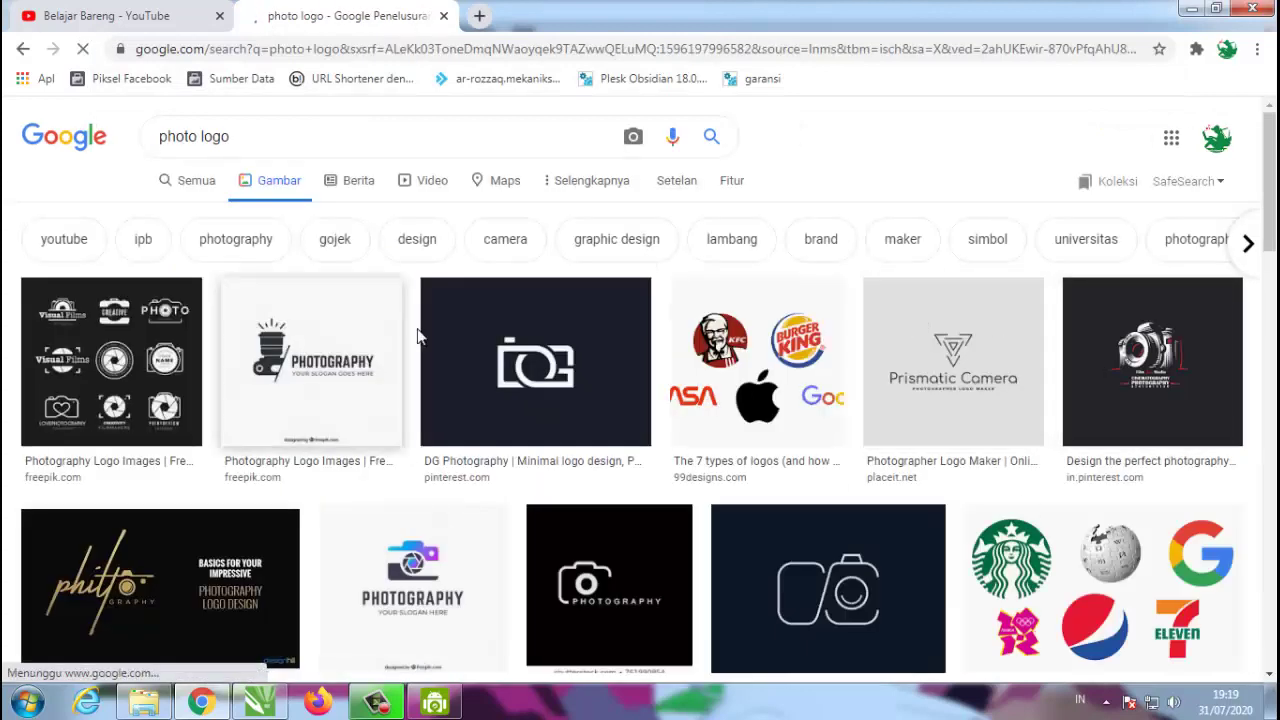
# Step: Open the 99designs "7 types of logos" picture from the image results and save it as download.png
pyautogui.scroll(-1, 1268, 200)
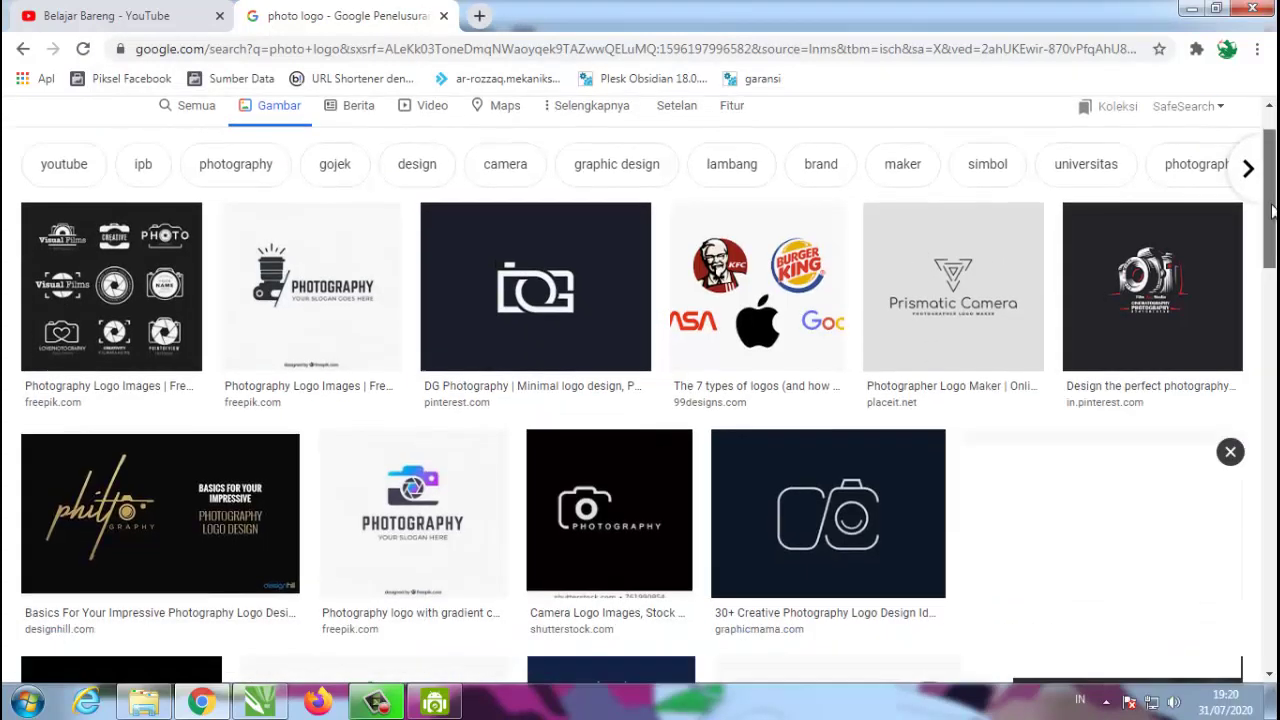
pyautogui.click(780, 287)
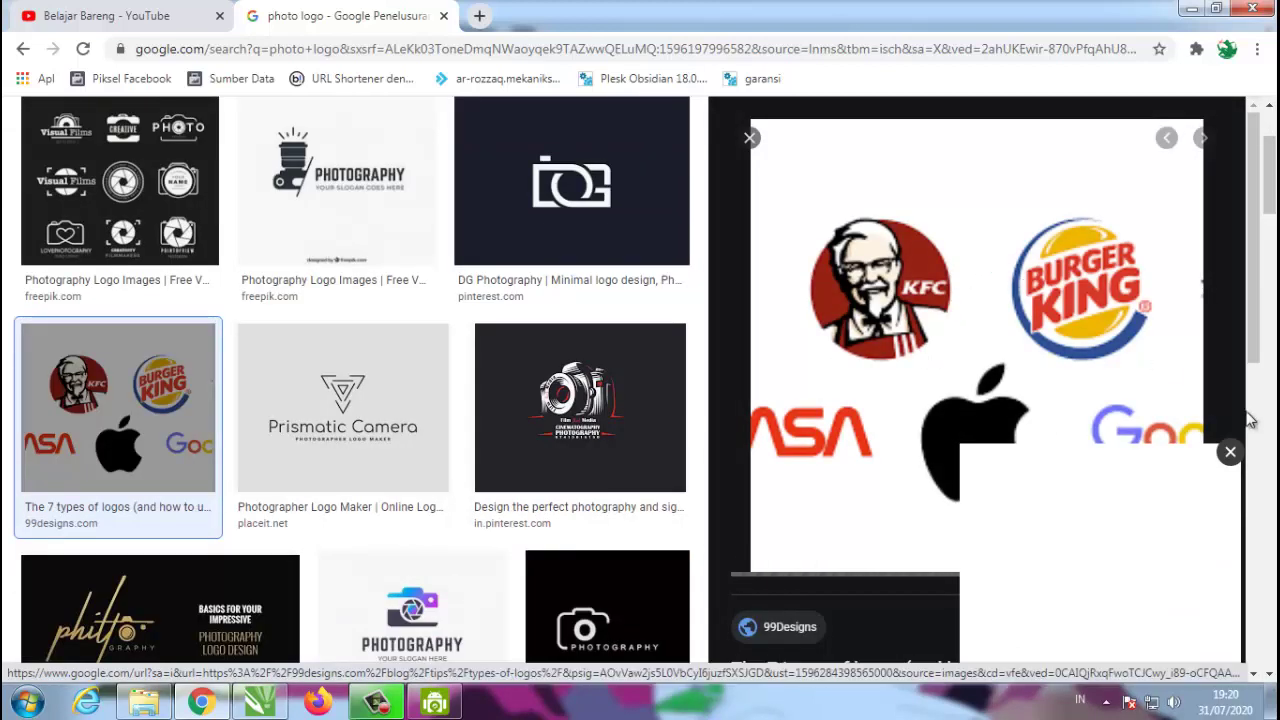
pyautogui.rightClick(982, 308)
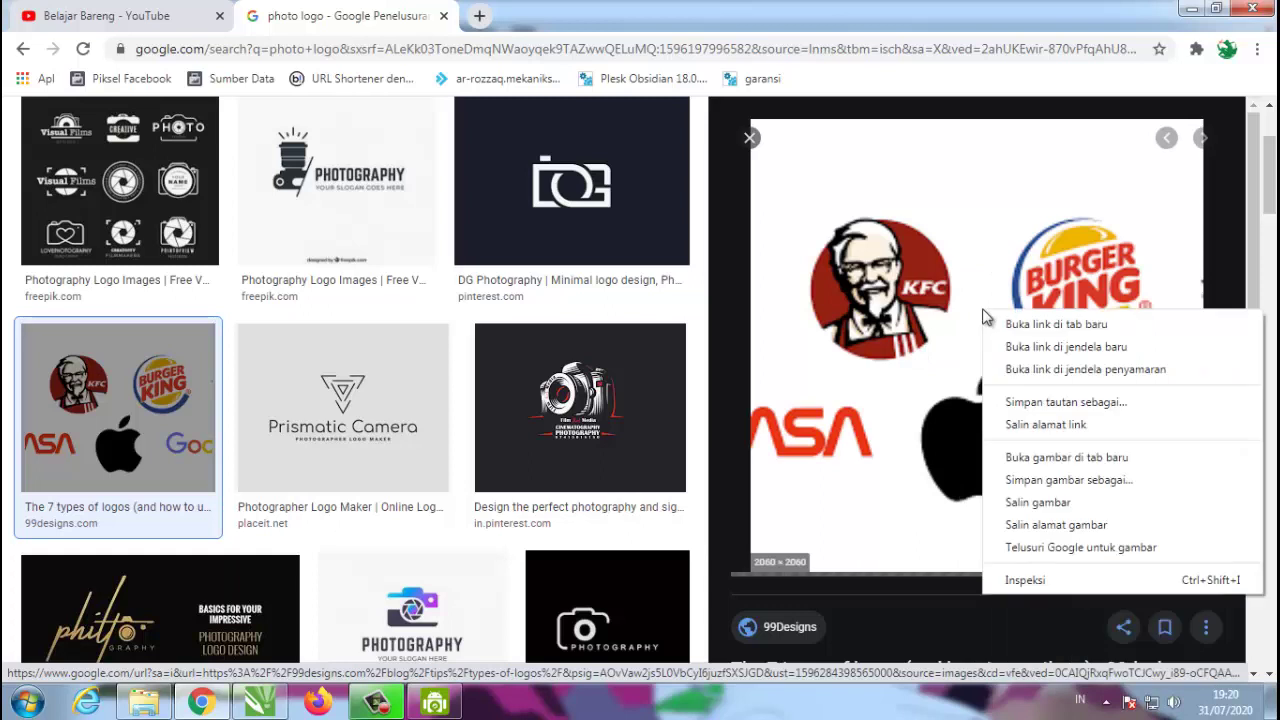
pyautogui.click(1092, 484)
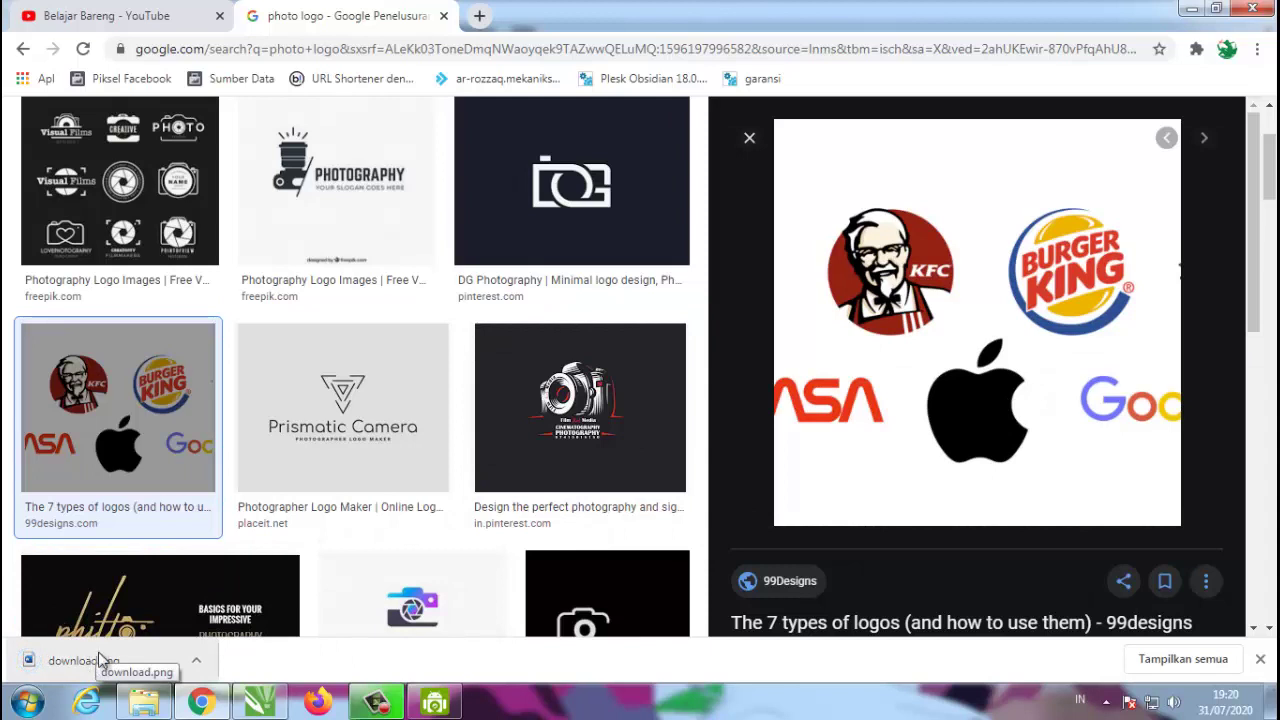
# Step: Try to place download.png on the CorelDRAW page, check the area around it and deselect
pyautogui.moveTo(82, 670); pyautogui.dragTo(657, 362)
pyautogui.scroll(-5, 657, 362)
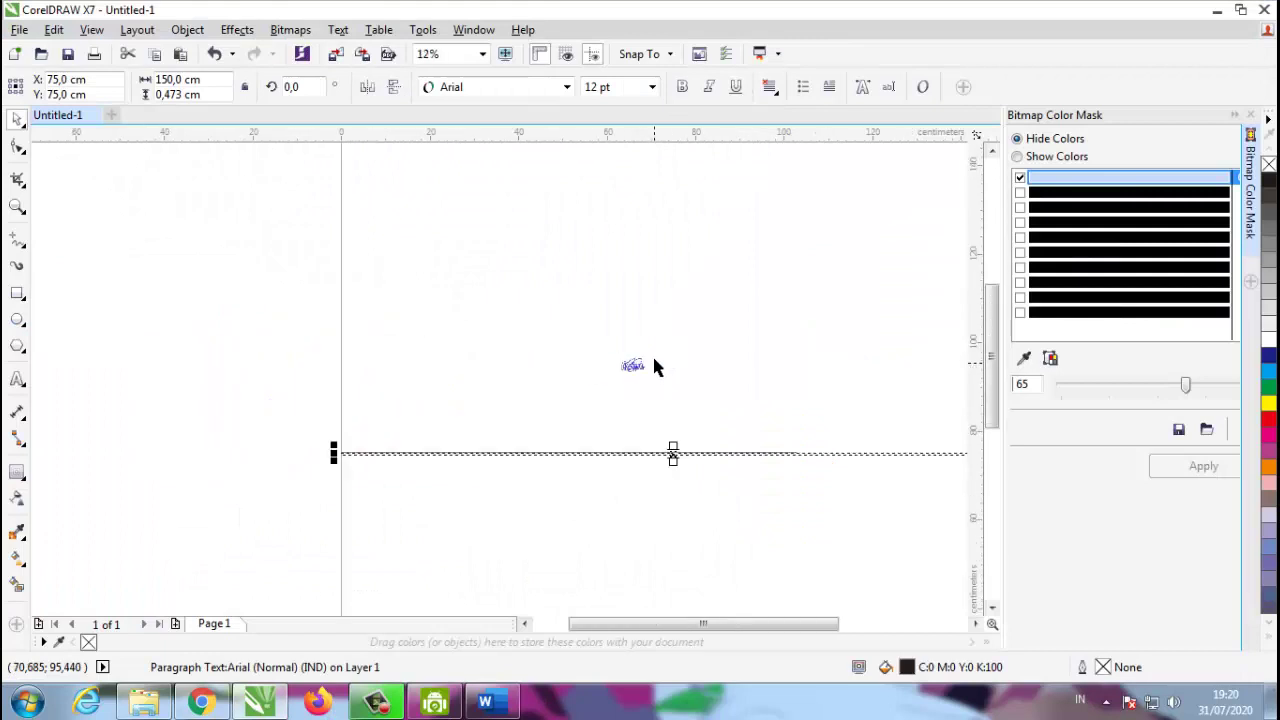
pyautogui.scroll(-3, 660, 460)
pyautogui.scroll(2, 639, 431)
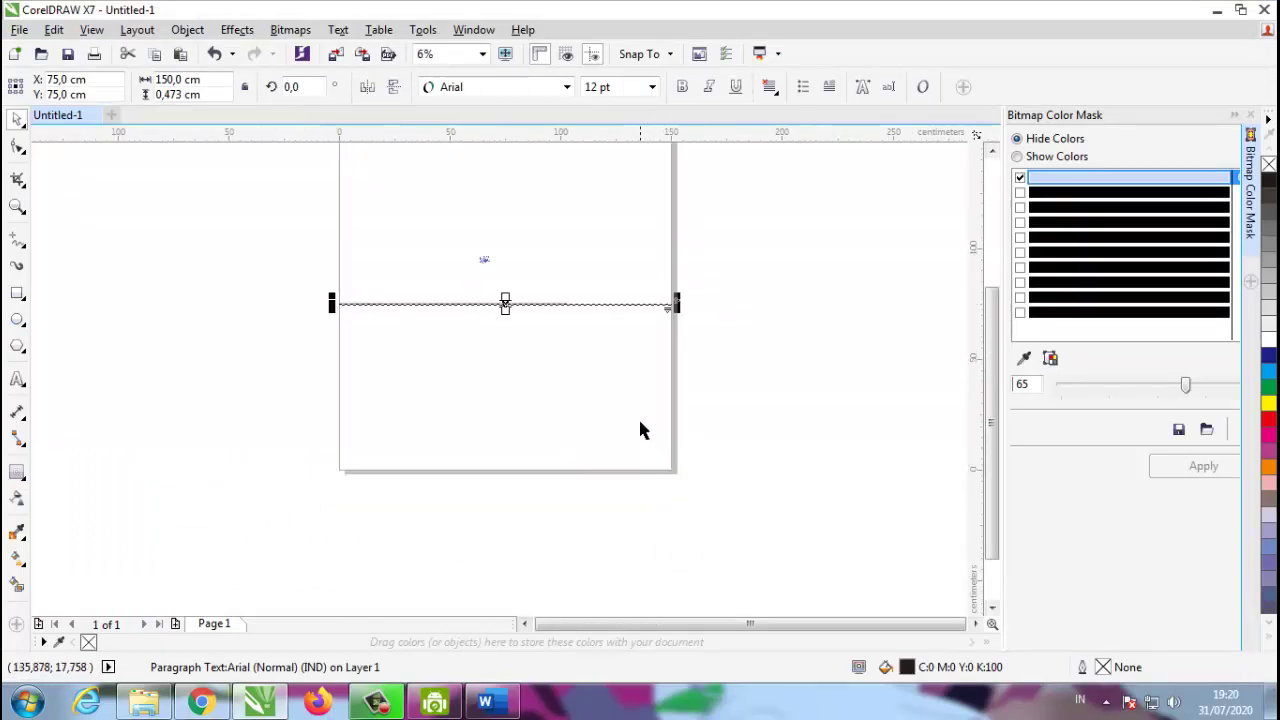
pyautogui.click(452, 495)
pyautogui.scroll(1, 305, 566)
# Step: Return to Chrome and save the logo collection picture as featured.png, browsing other logo results while it downloads
pyautogui.click(201, 703)
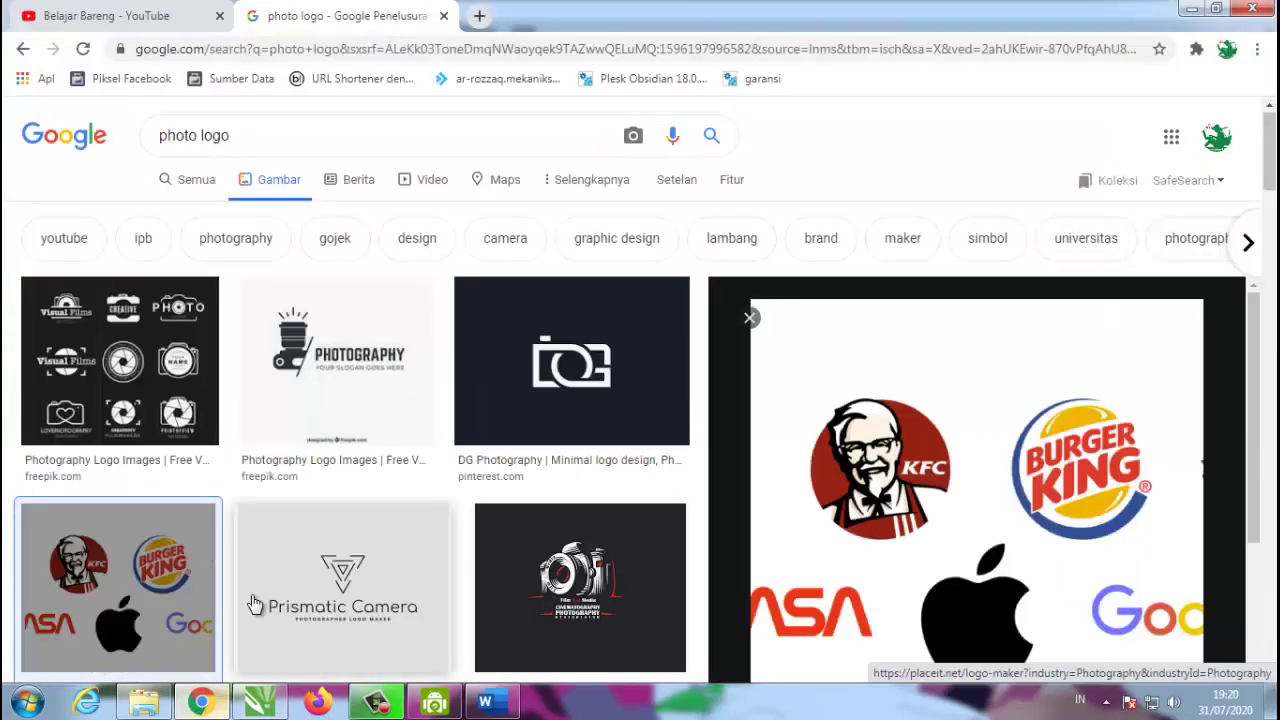
pyautogui.rightClick(978, 411)
pyautogui.click(1058, 290)
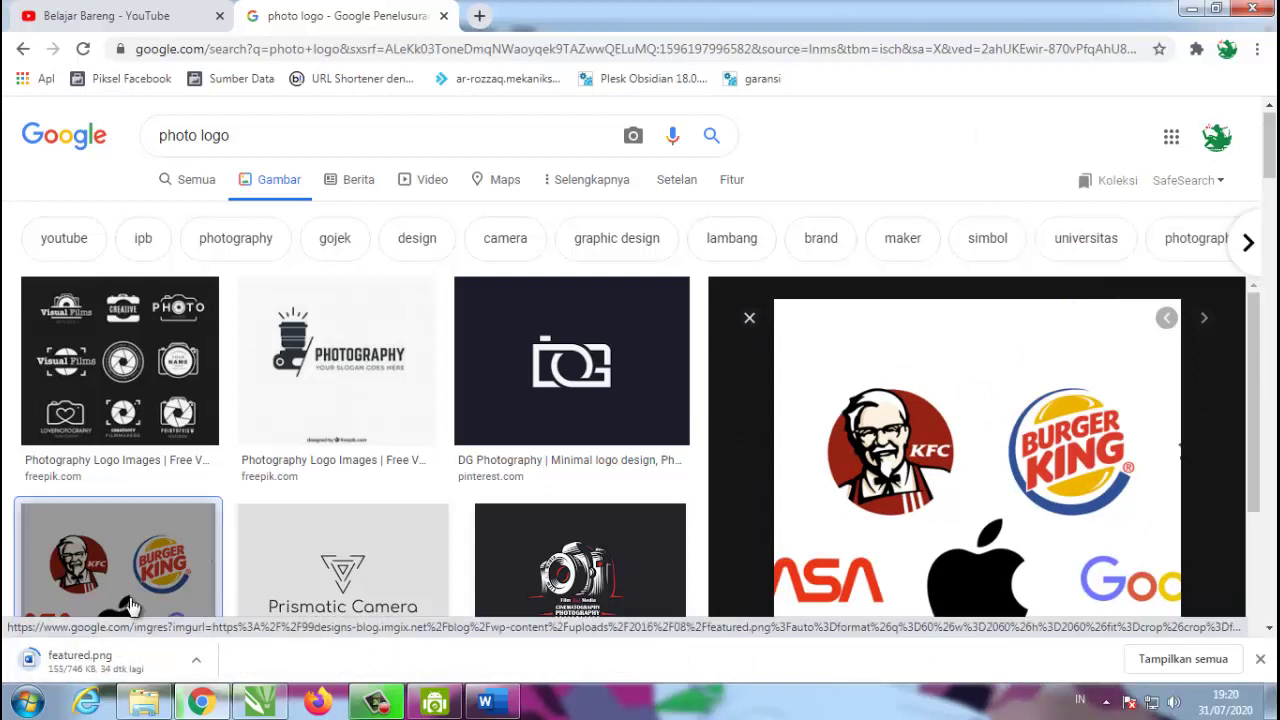
pyautogui.scroll(-2, 349, 480)
pyautogui.scroll(2, 349, 480)
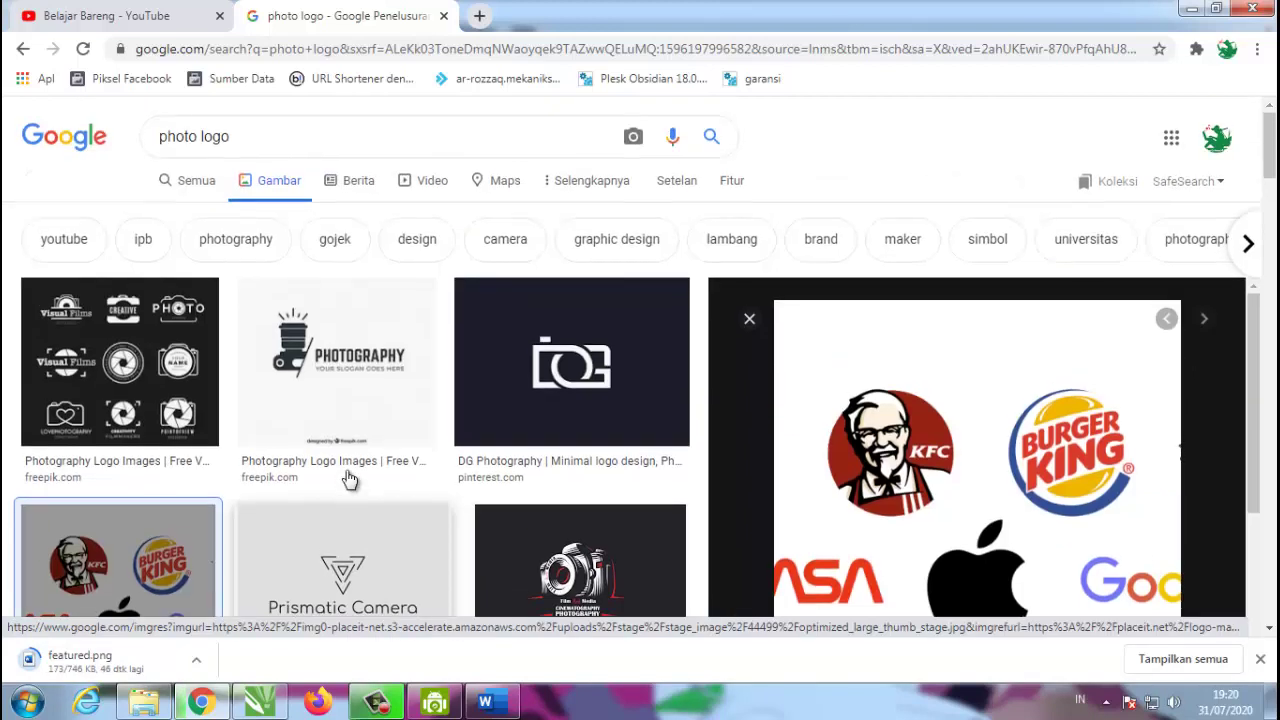
pyautogui.scroll(-5, 330, 560)
pyautogui.scroll(-2, 327, 578)
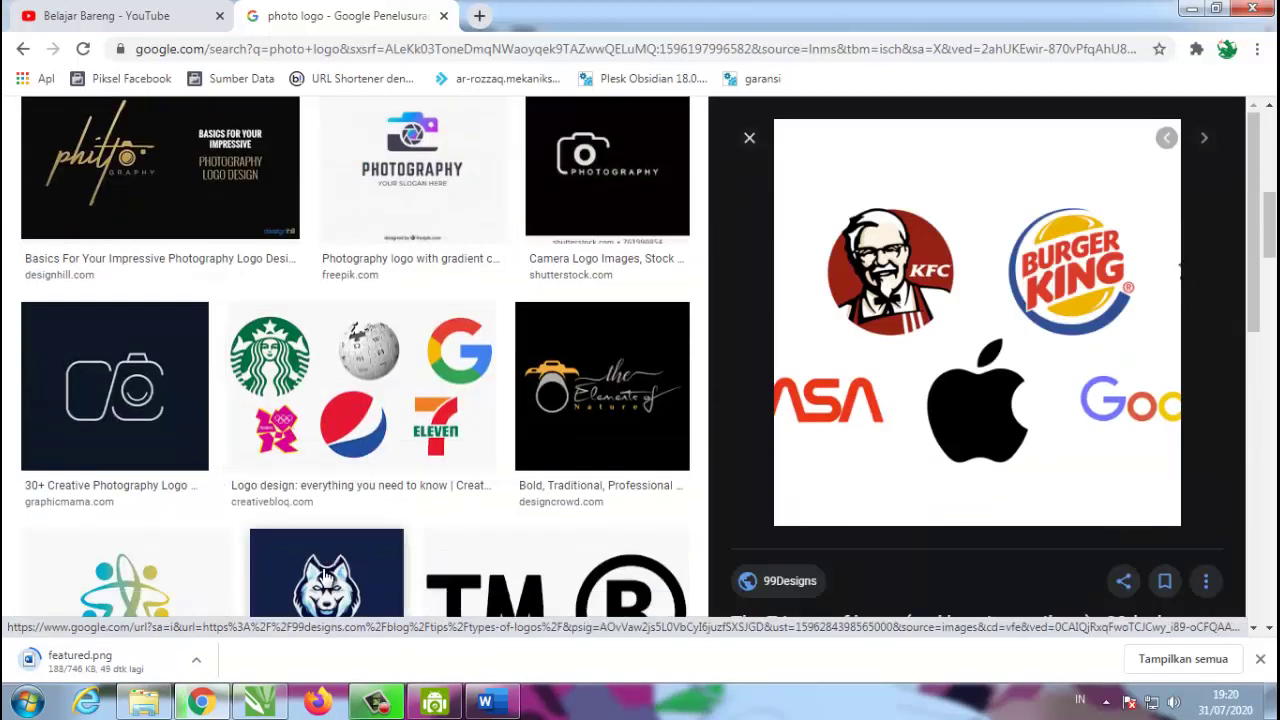
# Step: Place the downloaded featured.png into the CorelDRAW document and move it onto the page
pyautogui.click(88, 665)
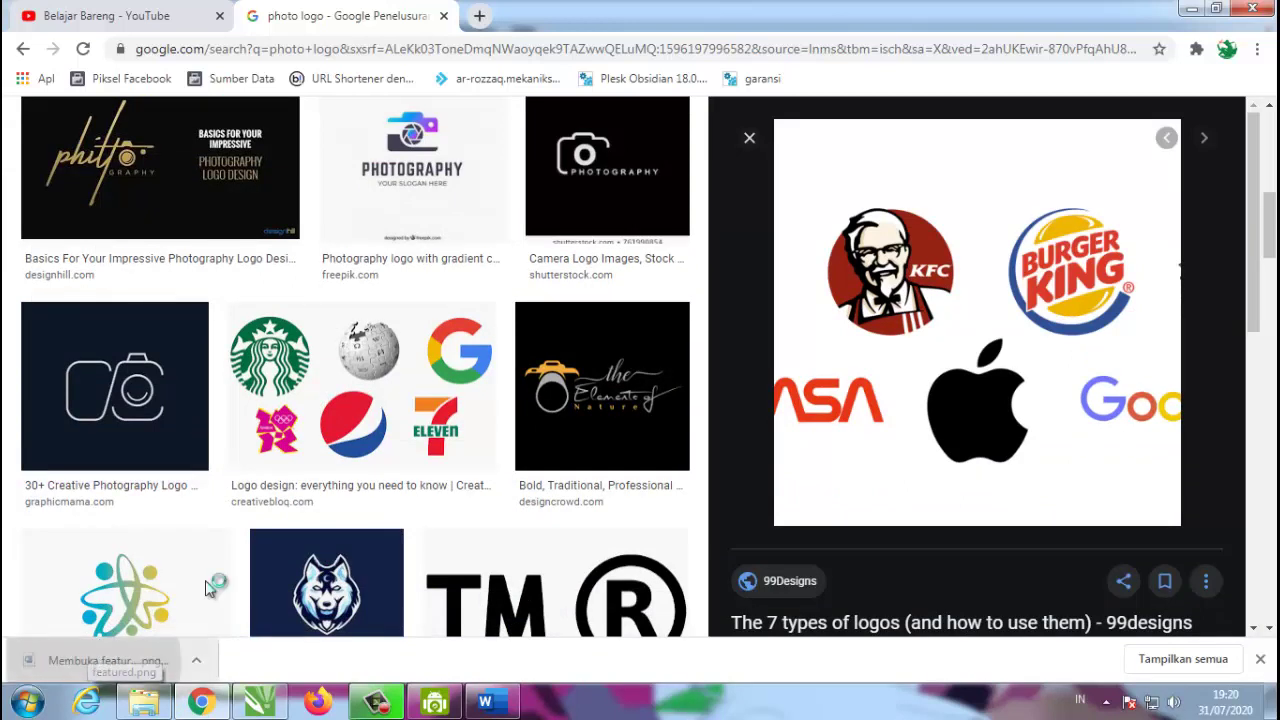
pyautogui.click(265, 706)
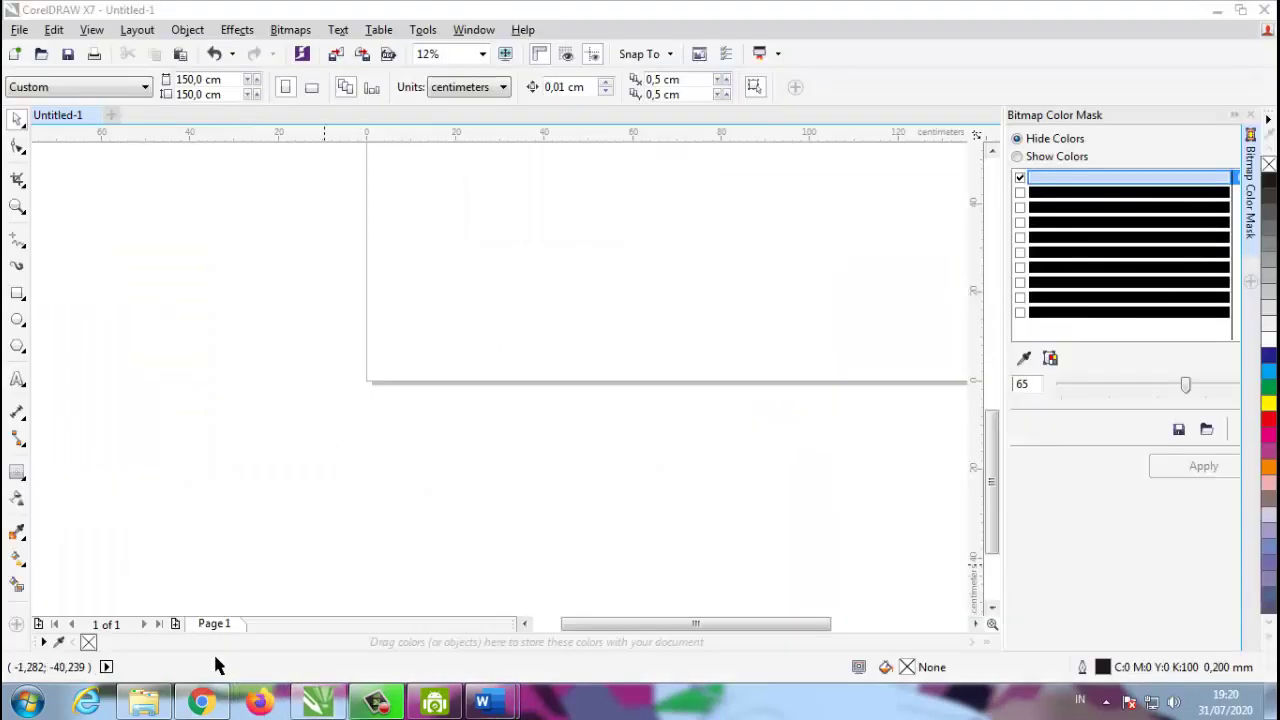
pyautogui.click(202, 706)
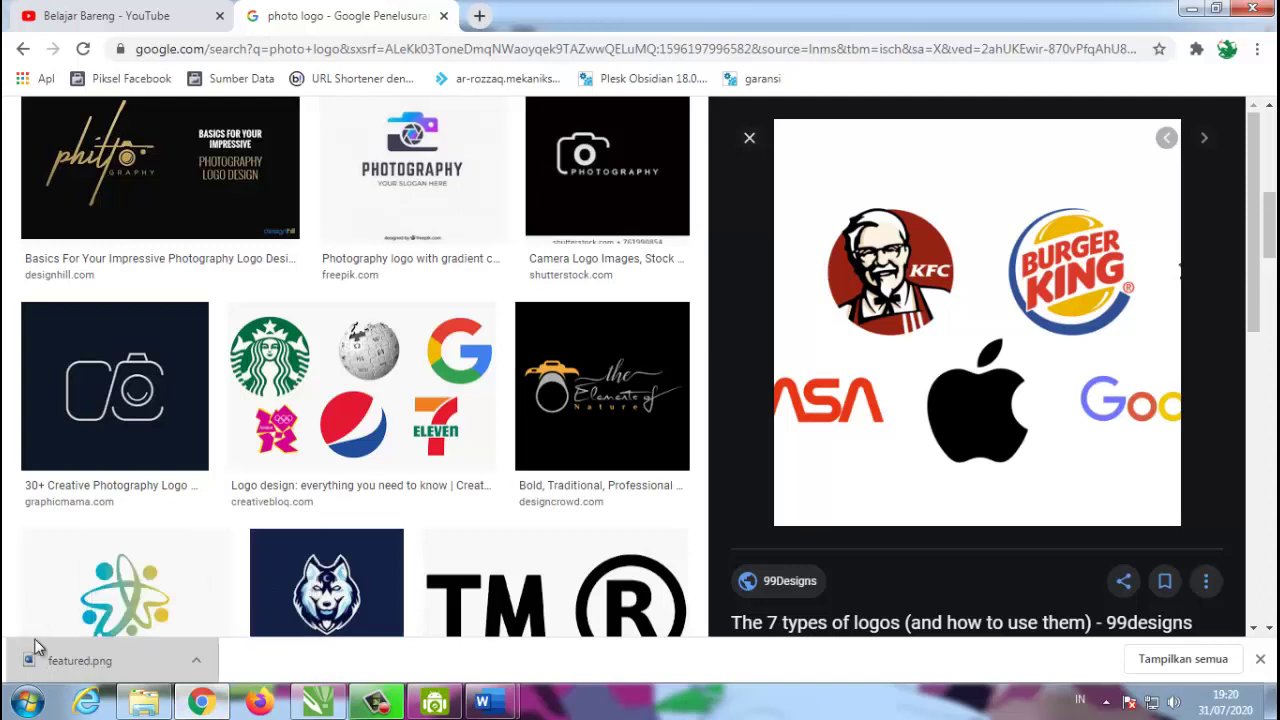
pyautogui.moveTo(52, 665); pyautogui.dragTo(305, 313)
pyautogui.scroll(-3, 305, 300)
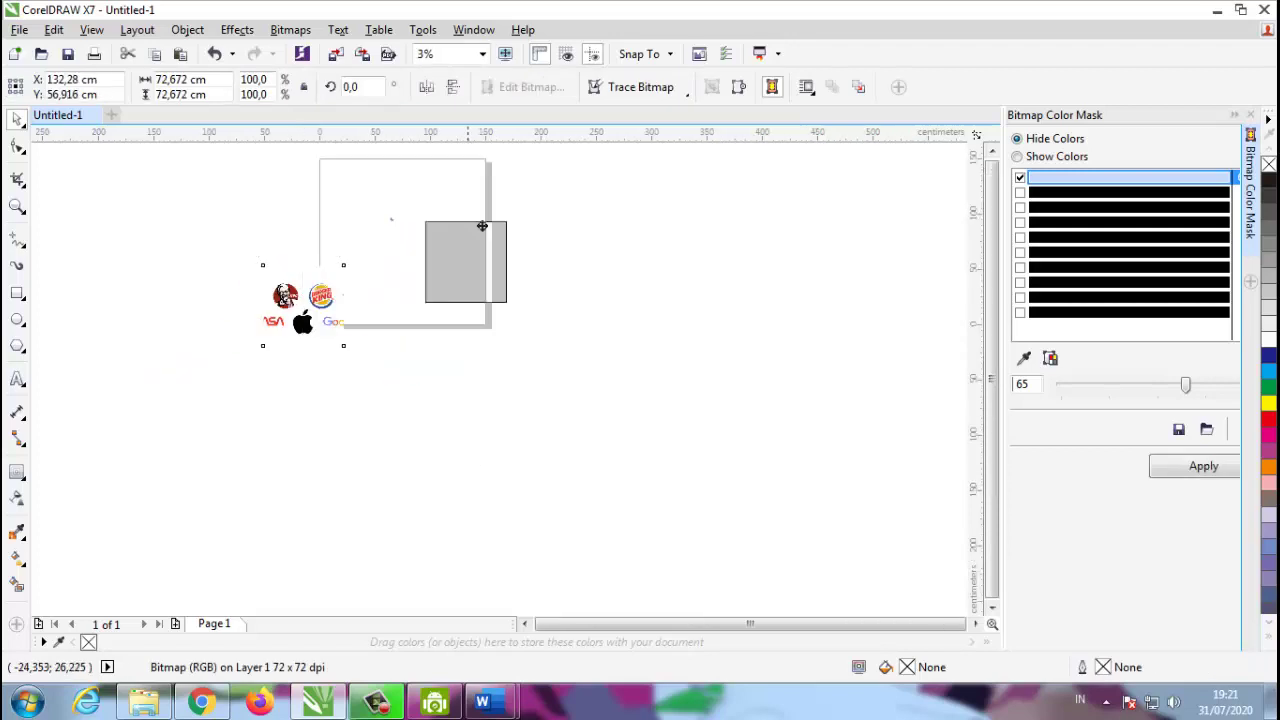
pyautogui.scroll(3, 400, 230)
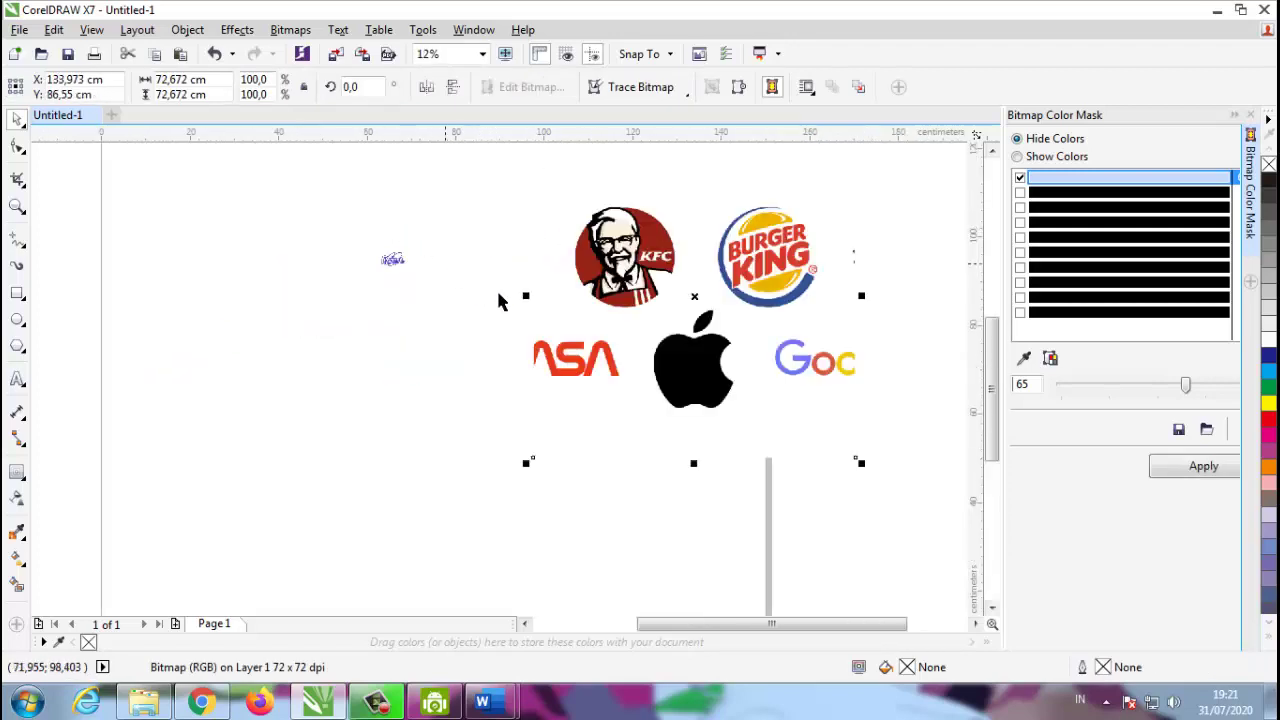
# Step: Scale the logo image down to 14.6%, about 10.6 cm wide, and position it beside the stamp
pyautogui.moveTo(617, 234); pyautogui.dragTo(547, 288)
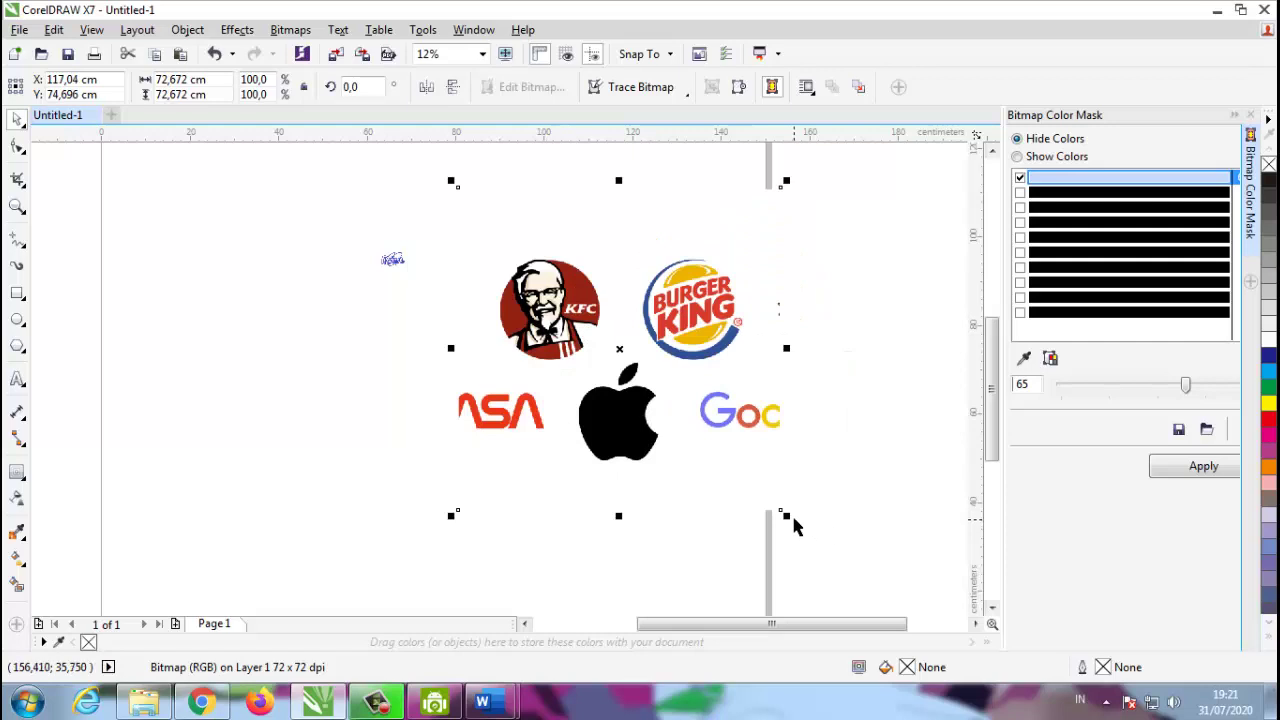
pyautogui.moveTo(786, 515); pyautogui.dragTo(534, 265)
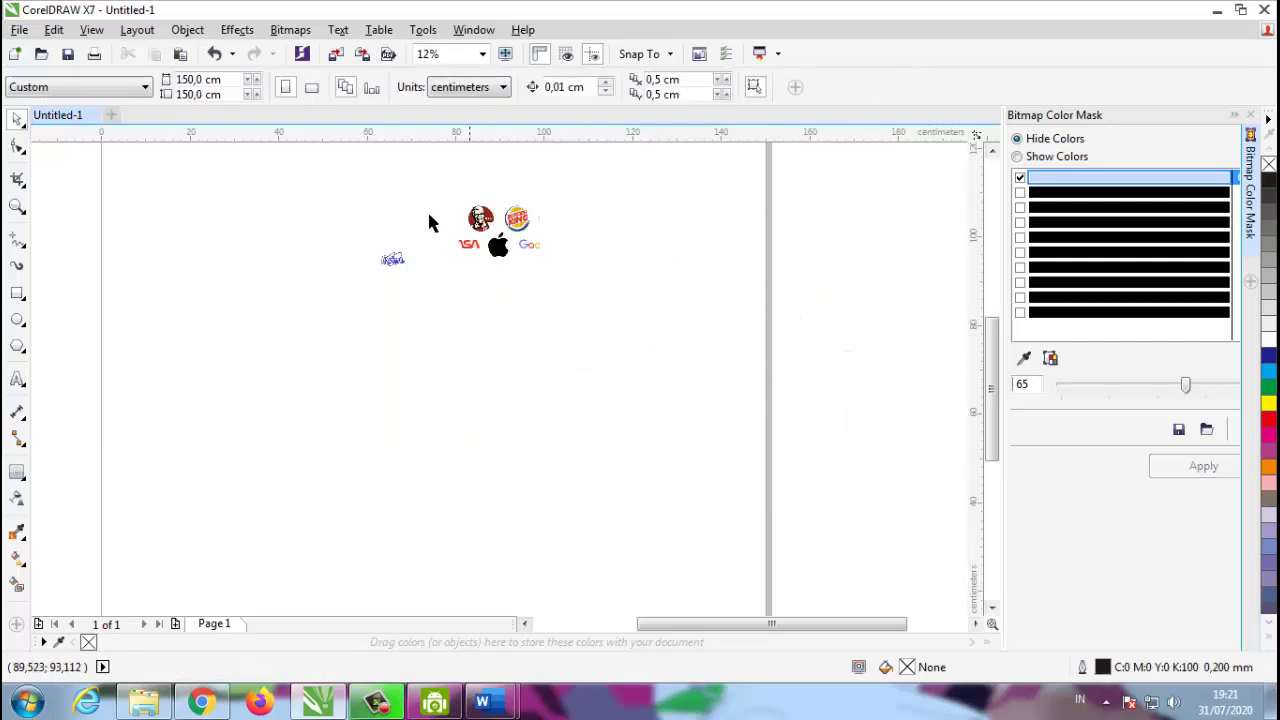
pyautogui.scroll(4, 440, 232)
pyautogui.moveTo(892, 445); pyautogui.dragTo(669, 446)
pyautogui.click(522, 297)
pyautogui.moveTo(522, 297); pyautogui.dragTo(506, 365)
pyautogui.scroll(2, 400, 426)
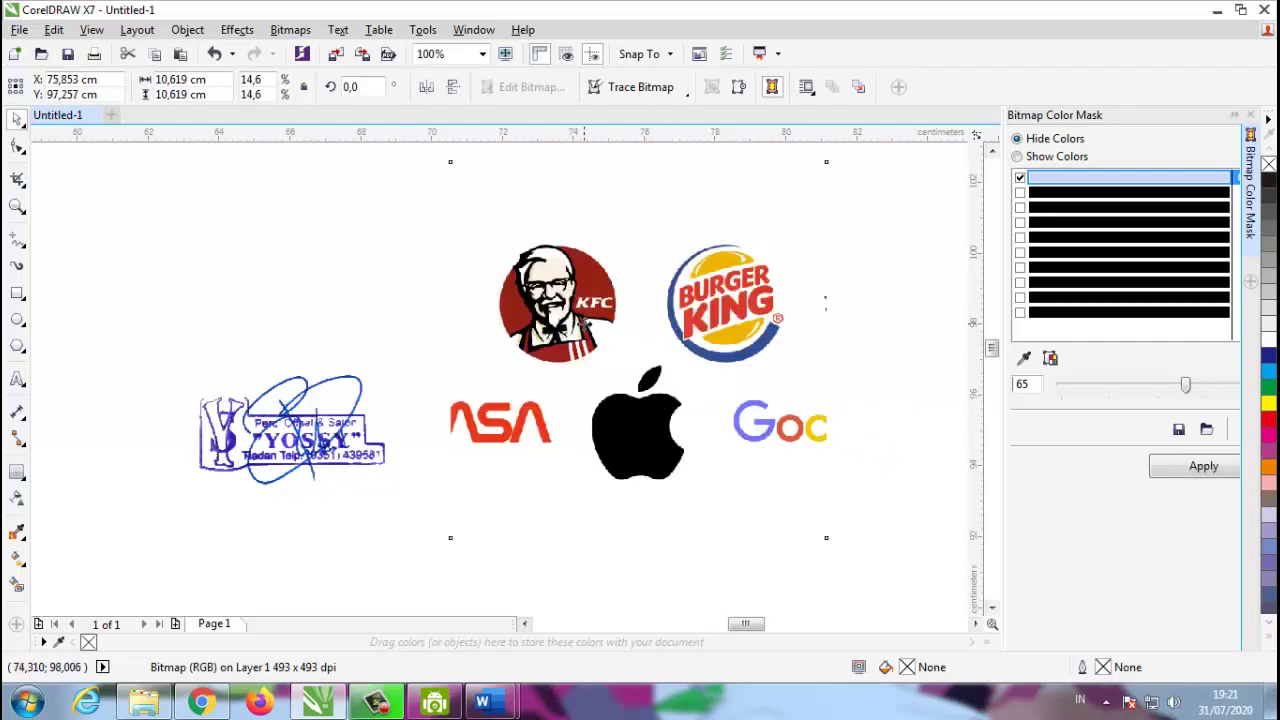
pyautogui.moveTo(588, 322); pyautogui.dragTo(654, 330)
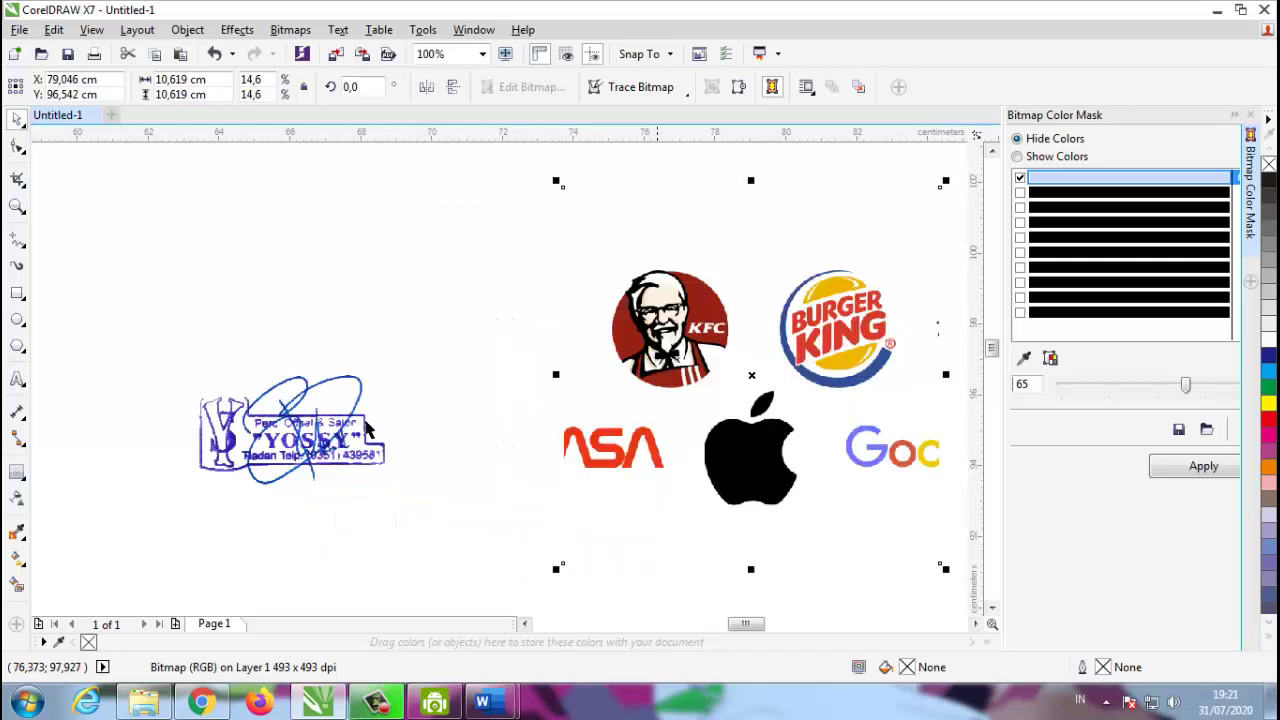
# Step: Draw a rectangle about 9.5 by 8.4 cm around the stamp and delete the two small stray rectangles below the logos
pyautogui.click(17, 293)
pyautogui.moveTo(123, 203); pyautogui.dragTo(458, 501)
pyautogui.moveTo(753, 548); pyautogui.dragTo(815, 557)
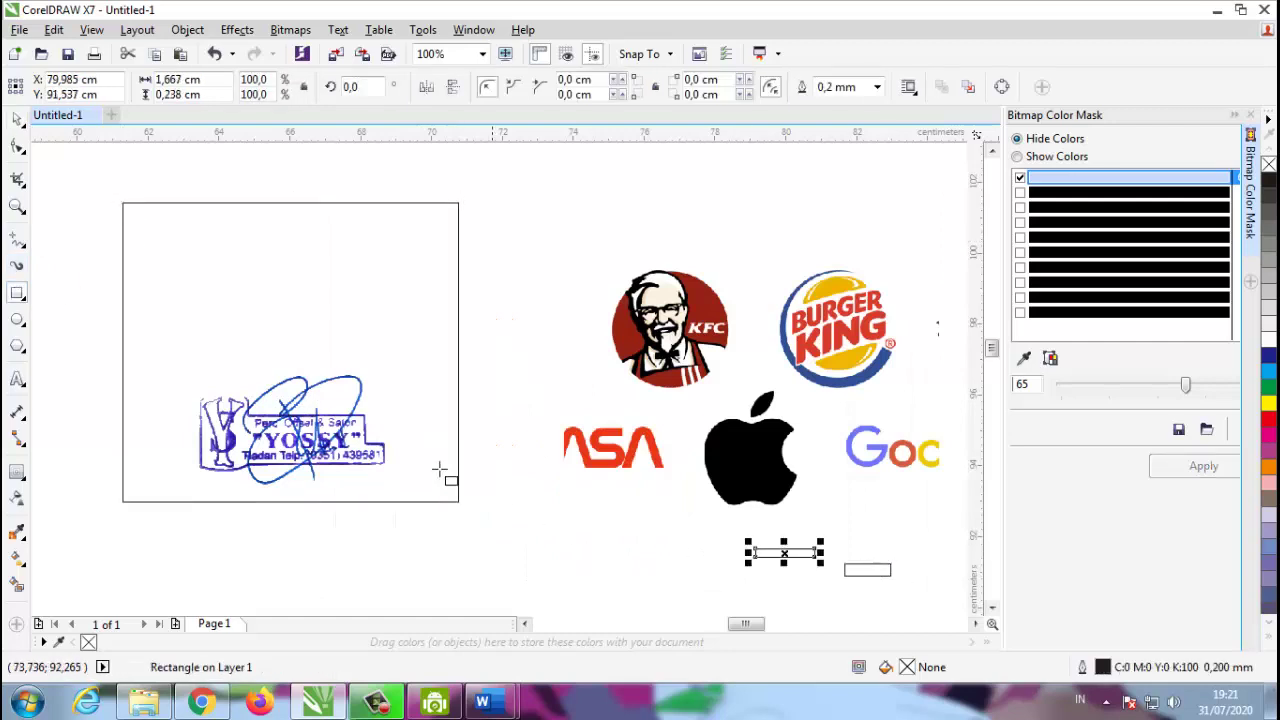
pyautogui.click(18, 120)
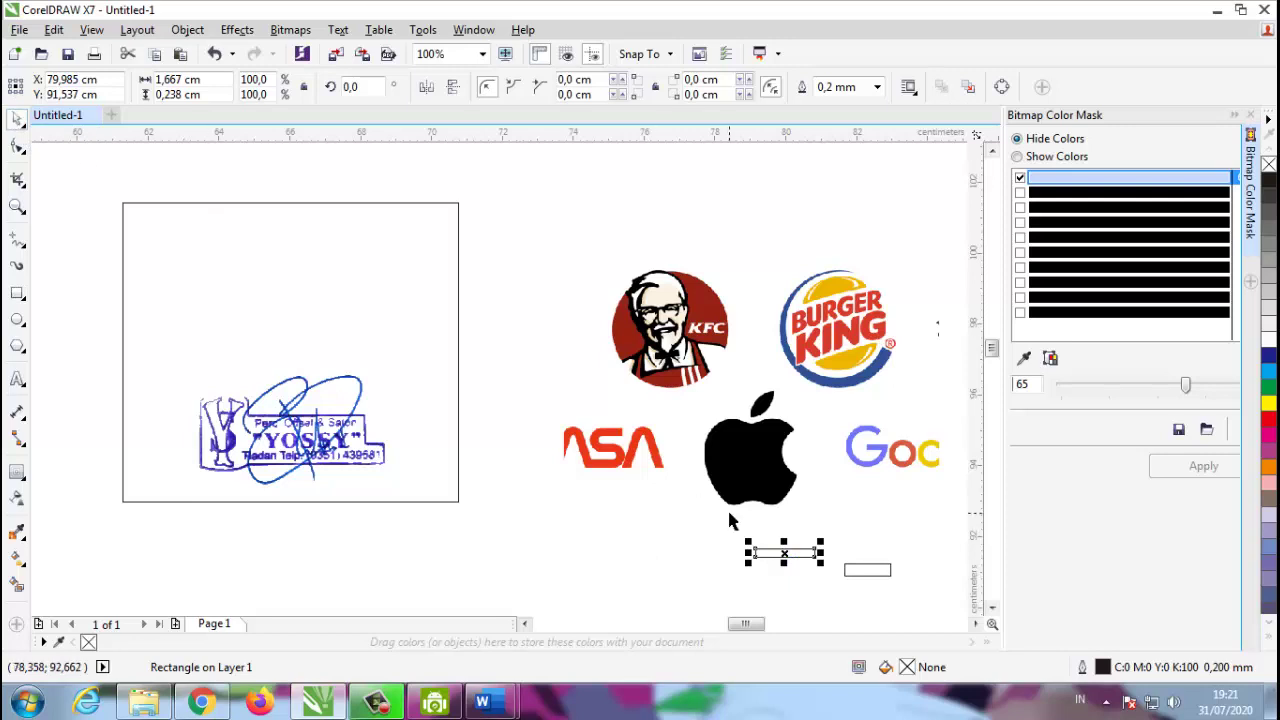
pyautogui.press('Delete')
pyautogui.click(858, 570)
pyautogui.press('Delete')
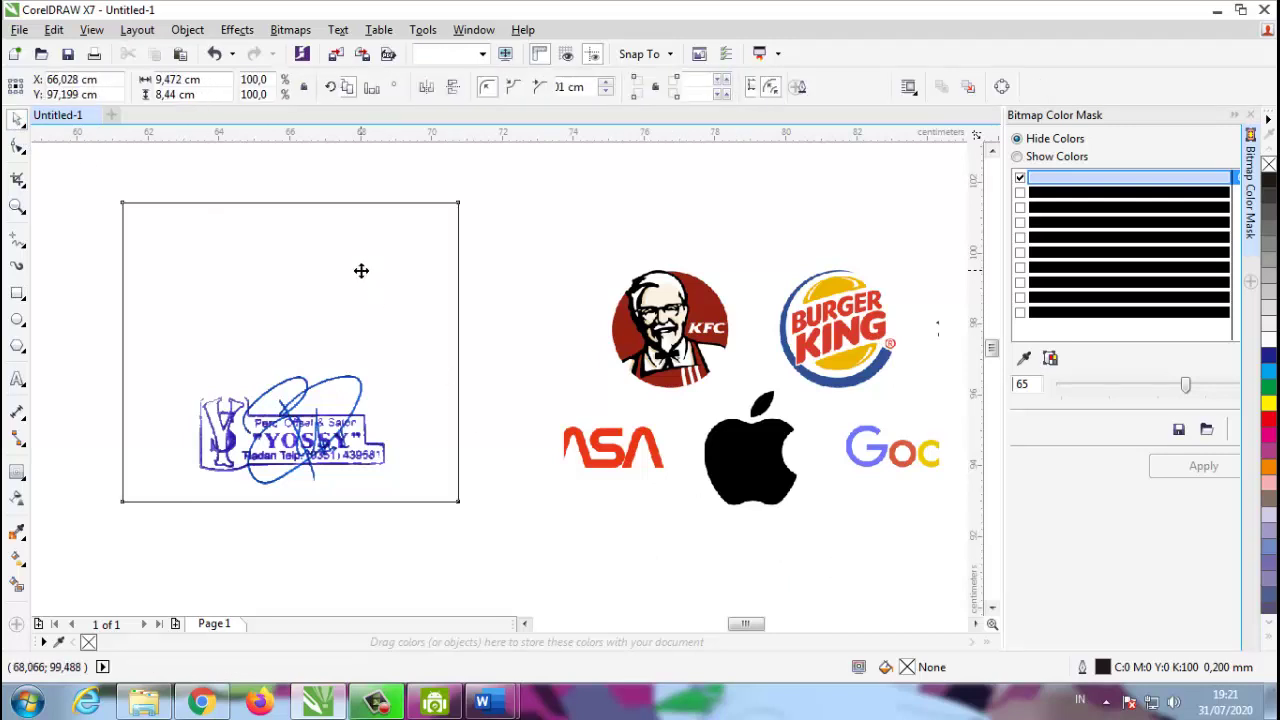
# Step: Widen the rectangle to about 22.6 cm so it spans the stamp and logos, and fill it with yellow
pyautogui.click(458, 340)
pyautogui.click(458, 352)
pyautogui.moveTo(462, 352); pyautogui.dragTo(929, 351)
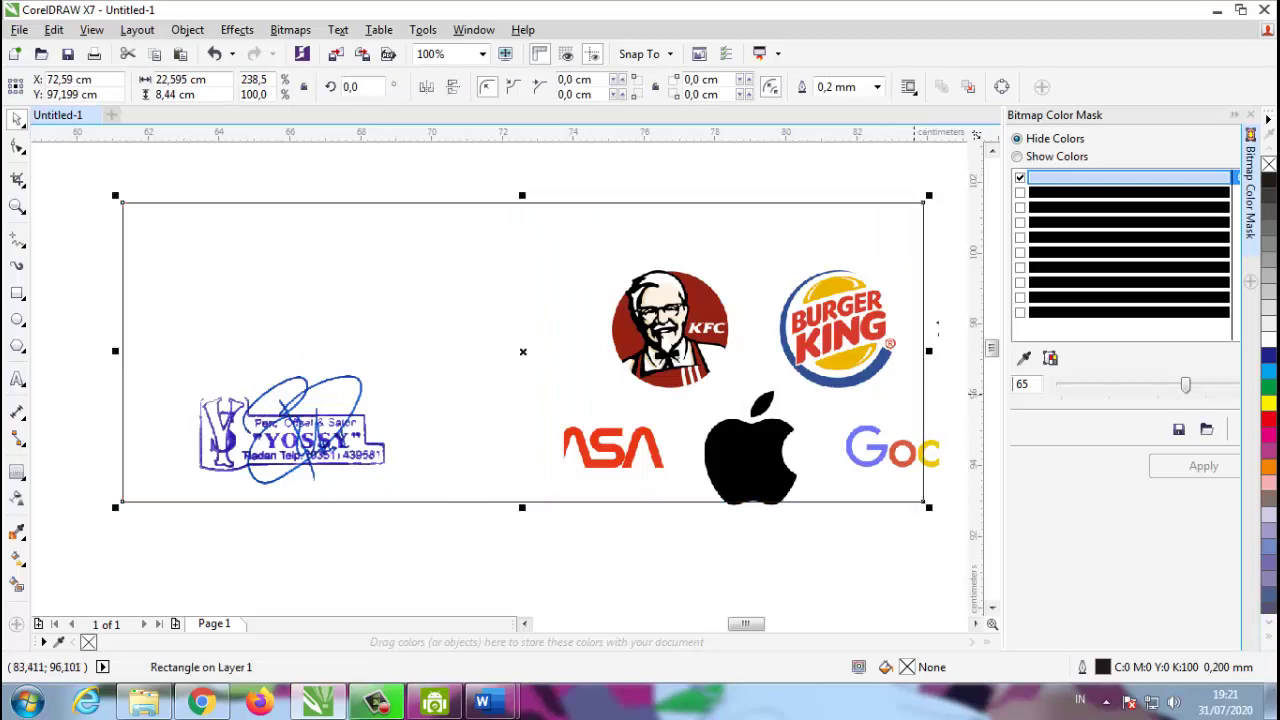
pyautogui.click(1268, 403)
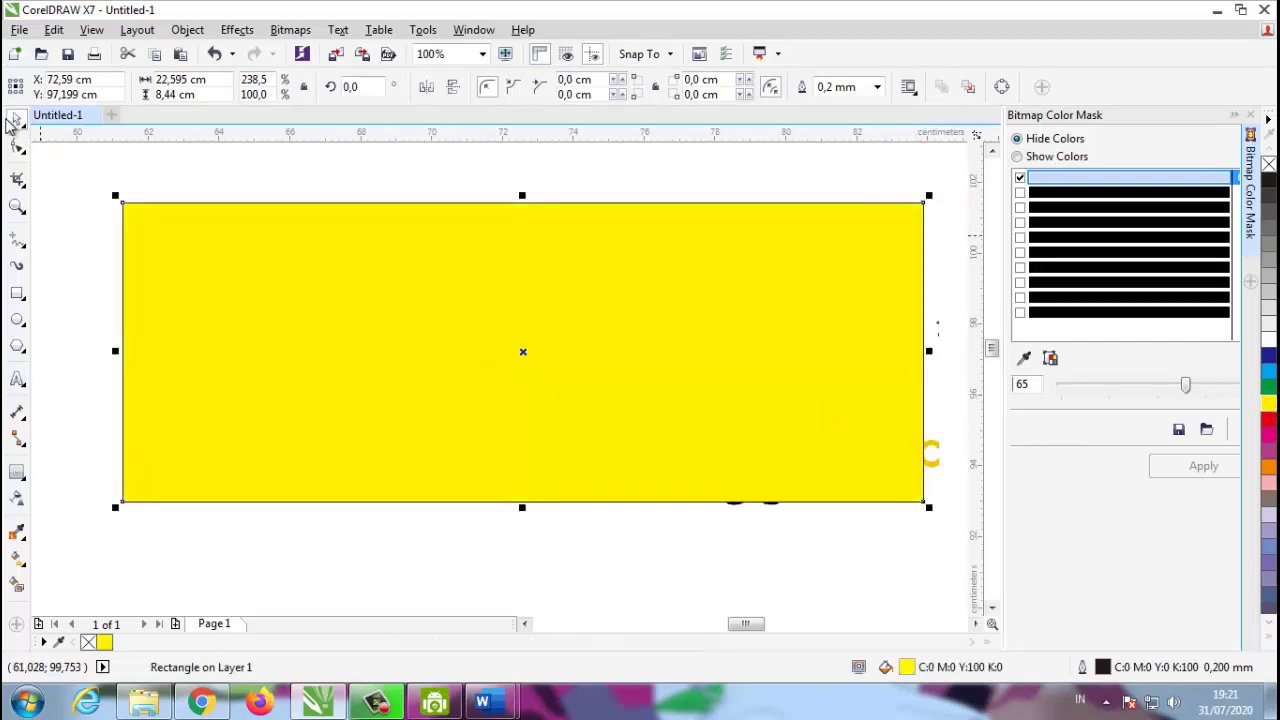
# Step: Send the yellow rectangle behind the stamp and the logo image
pyautogui.doubleClick(12, 122)
pyautogui.click(126, 186)
pyautogui.click(191, 243)
pyautogui.rightClick(194, 246)
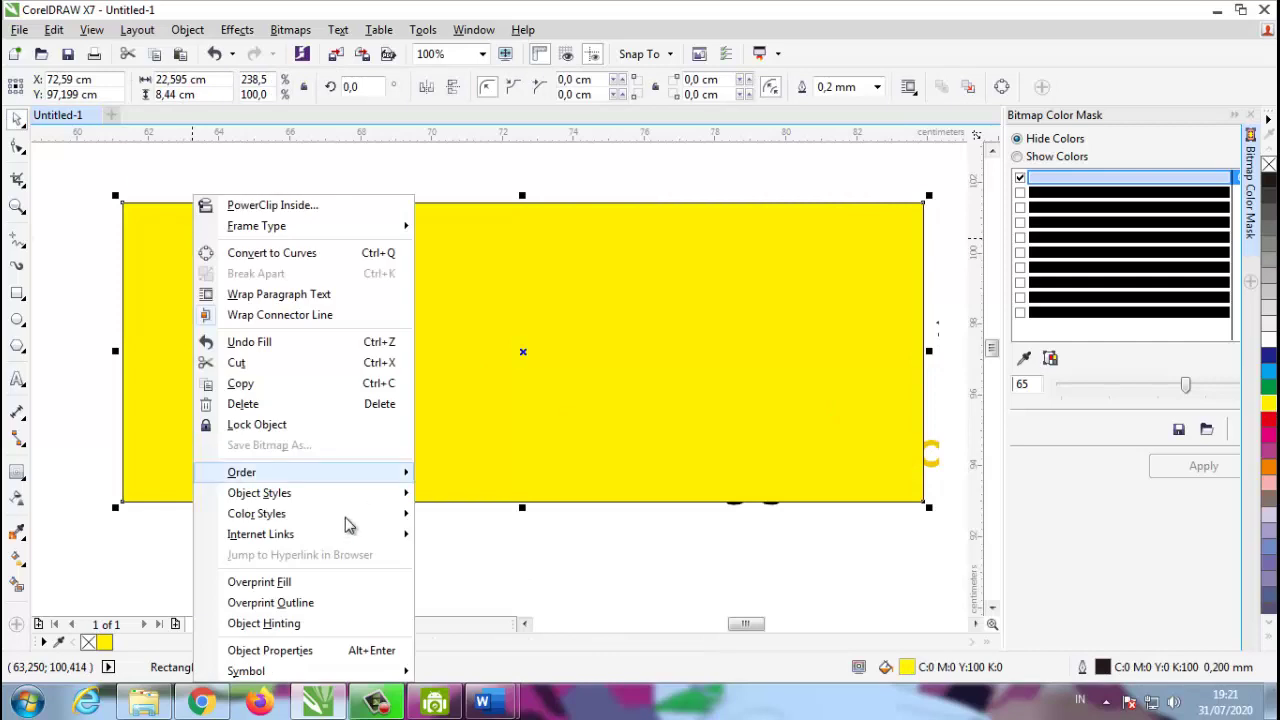
pyautogui.moveTo(331, 475)
pyautogui.click(478, 499)
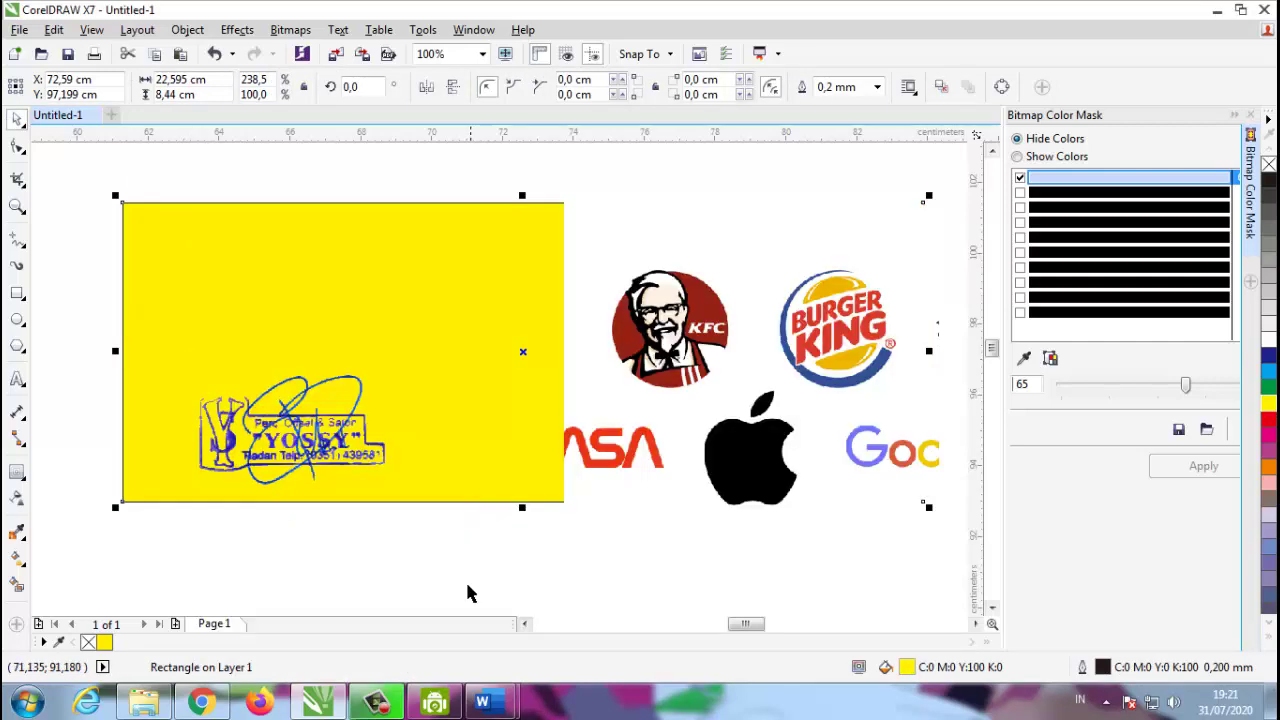
# Step: Move the stamp higher and further left on the yellow rectangle, and shift the logo image left over its middle
pyautogui.click(474, 580)
pyautogui.click(314, 443)
pyautogui.moveTo(314, 443); pyautogui.dragTo(256, 336)
pyautogui.click(674, 343)
pyautogui.moveTo(676, 340); pyautogui.dragTo(563, 355)
pyautogui.rightClick(516, 345)
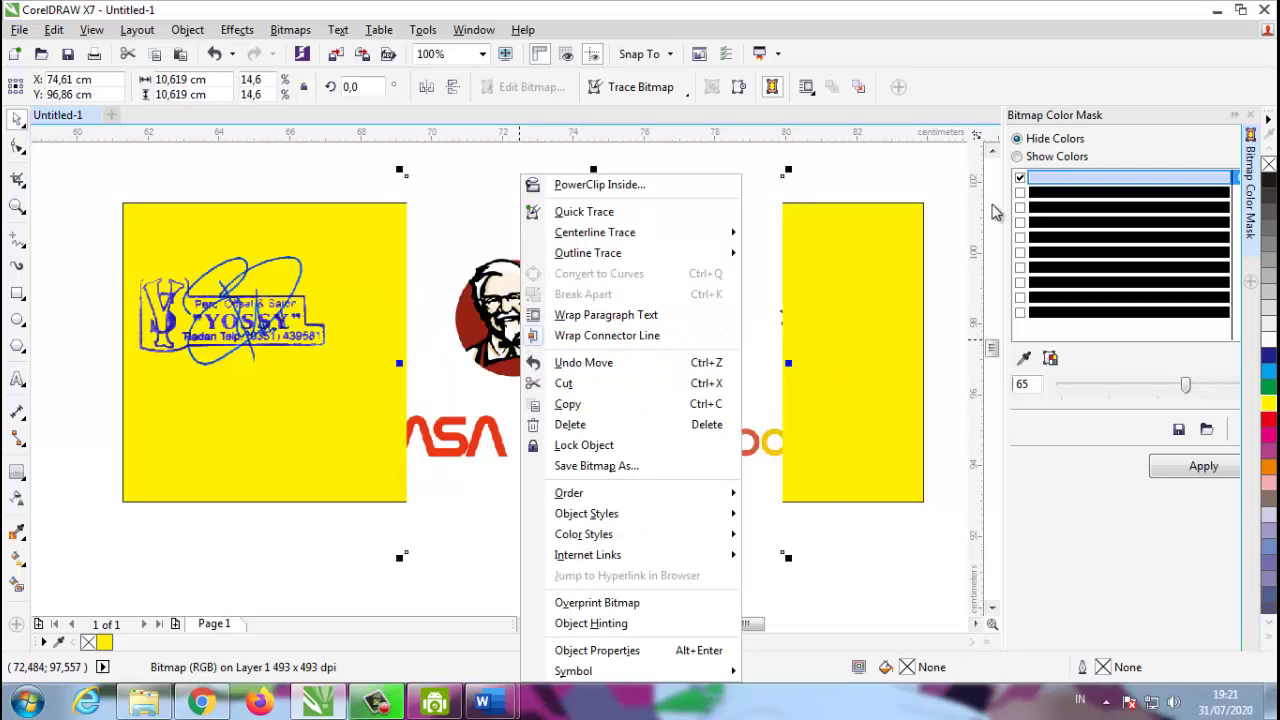
pyautogui.click(1136, 150)
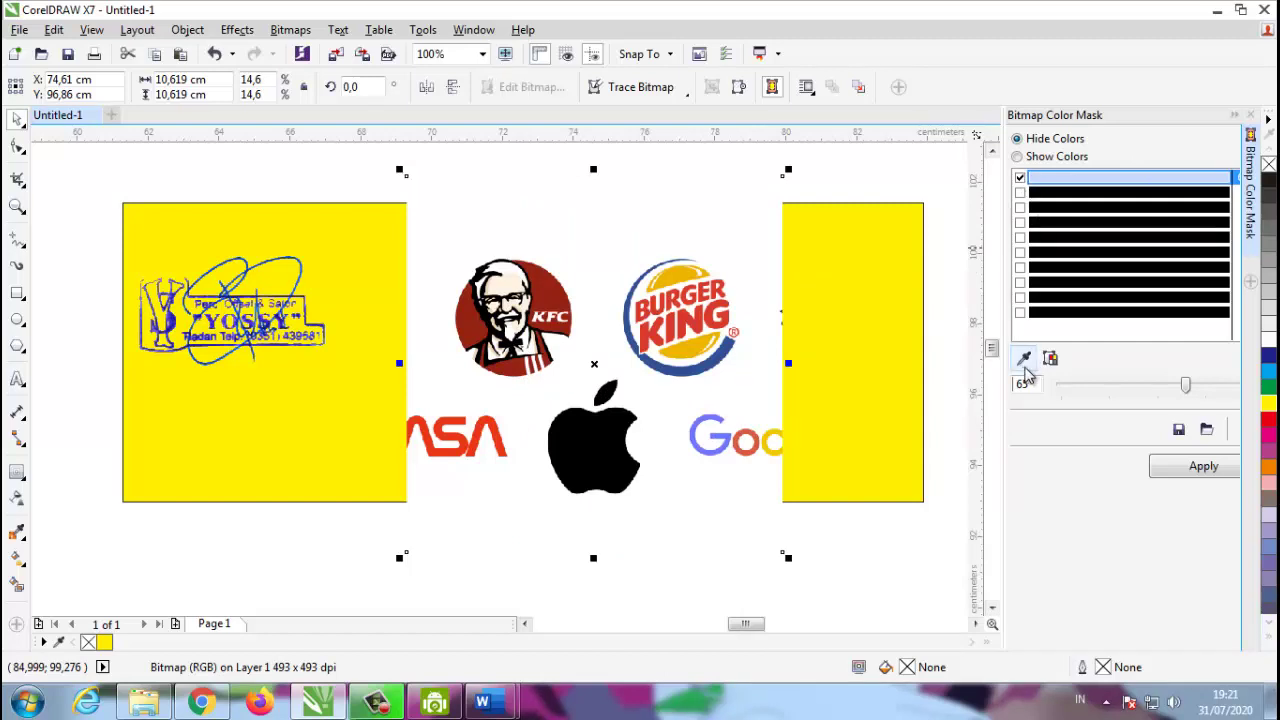
# Step: Sample the logo image's white background as the hidden mask colour, set the tolerance to 92 and apply, accepting the softmask replacement
pyautogui.click(1025, 362)
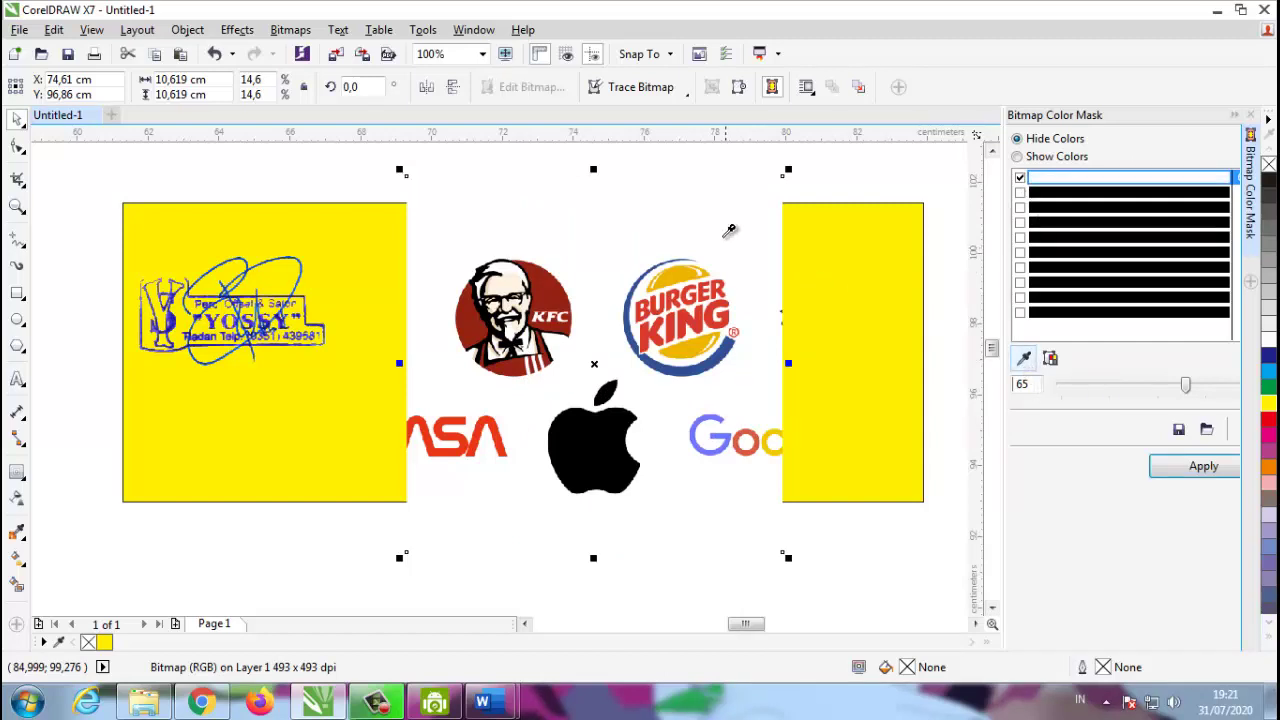
pyautogui.click(722, 230)
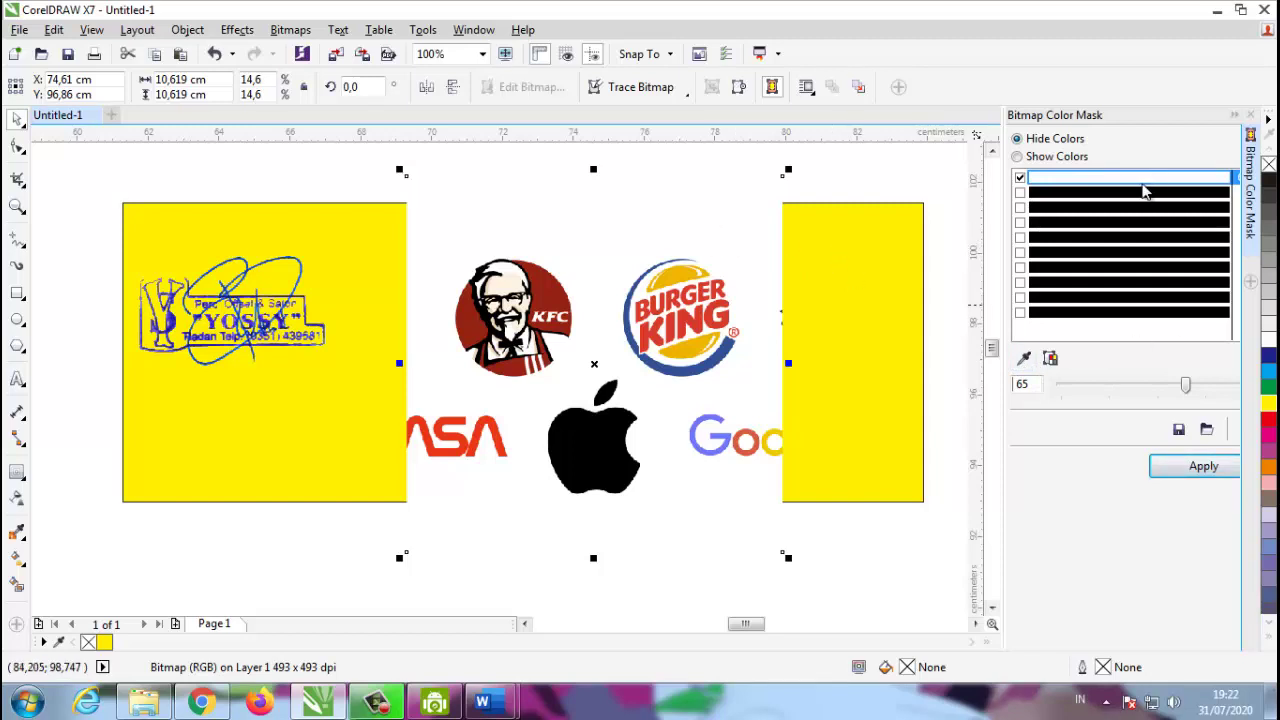
pyautogui.moveTo(1185, 386); pyautogui.dragTo(1240, 388)
pyautogui.click(1208, 470)
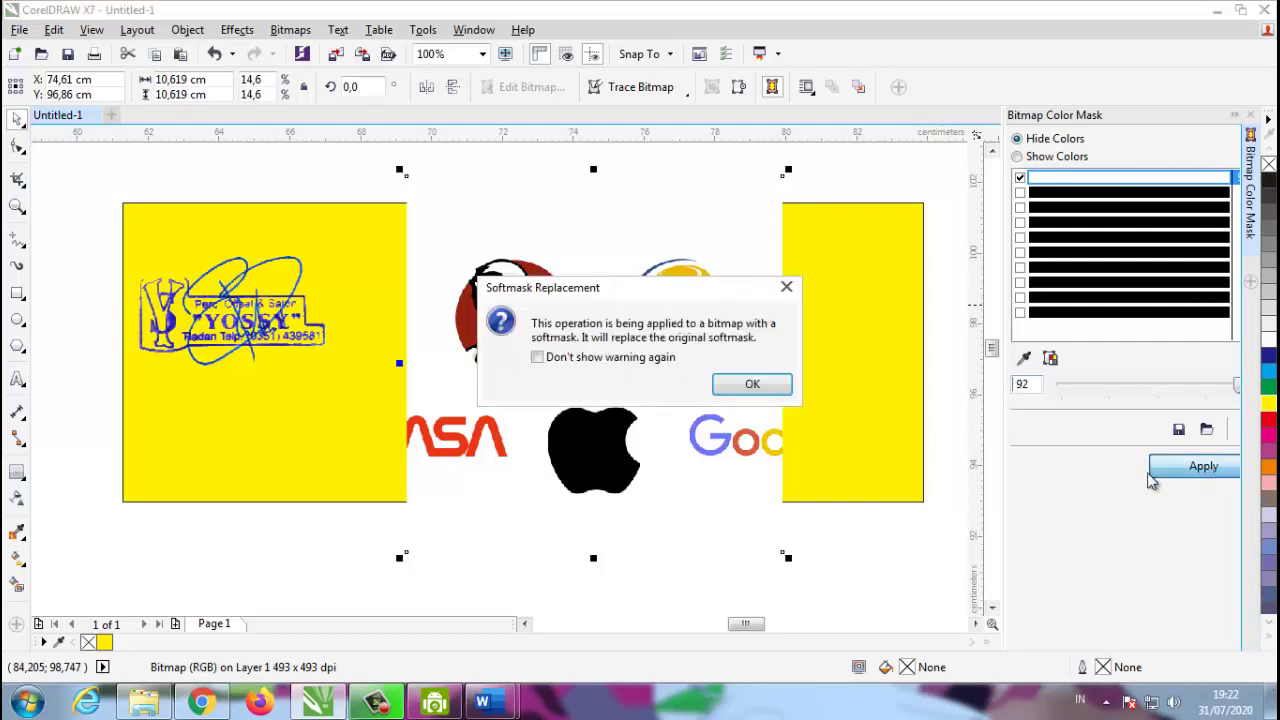
pyautogui.click(545, 357)
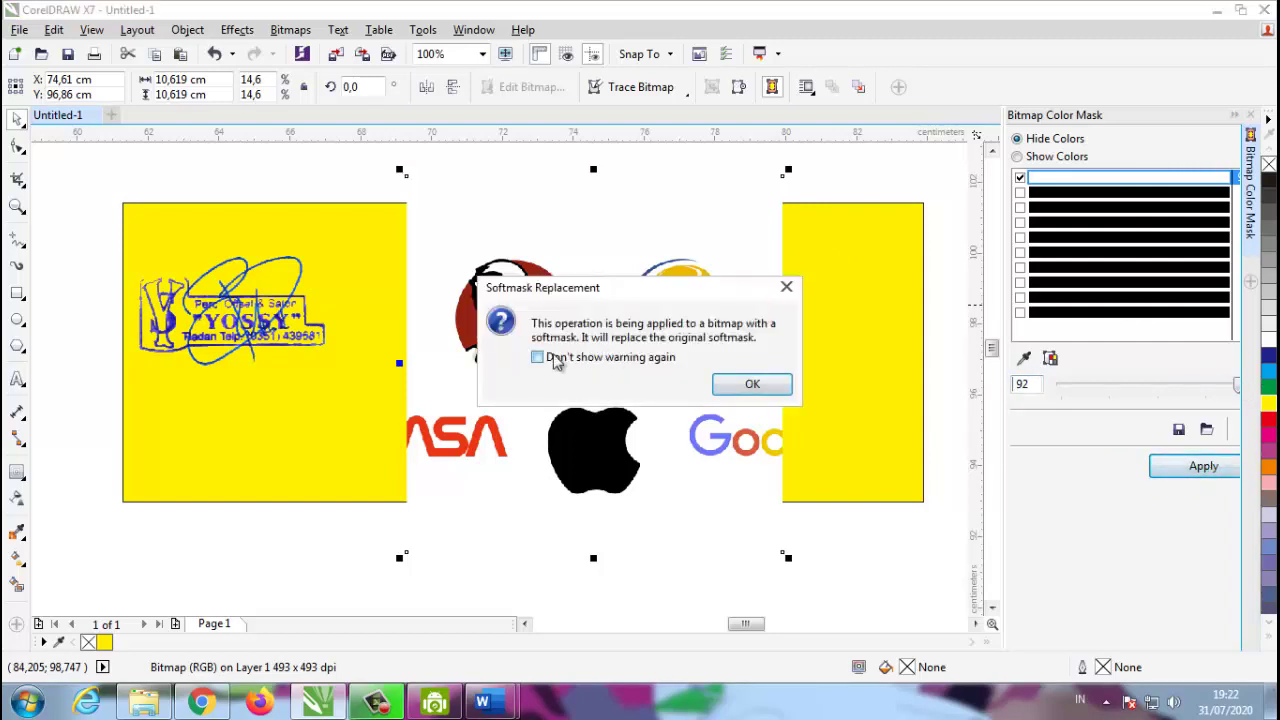
pyautogui.click(740, 385)
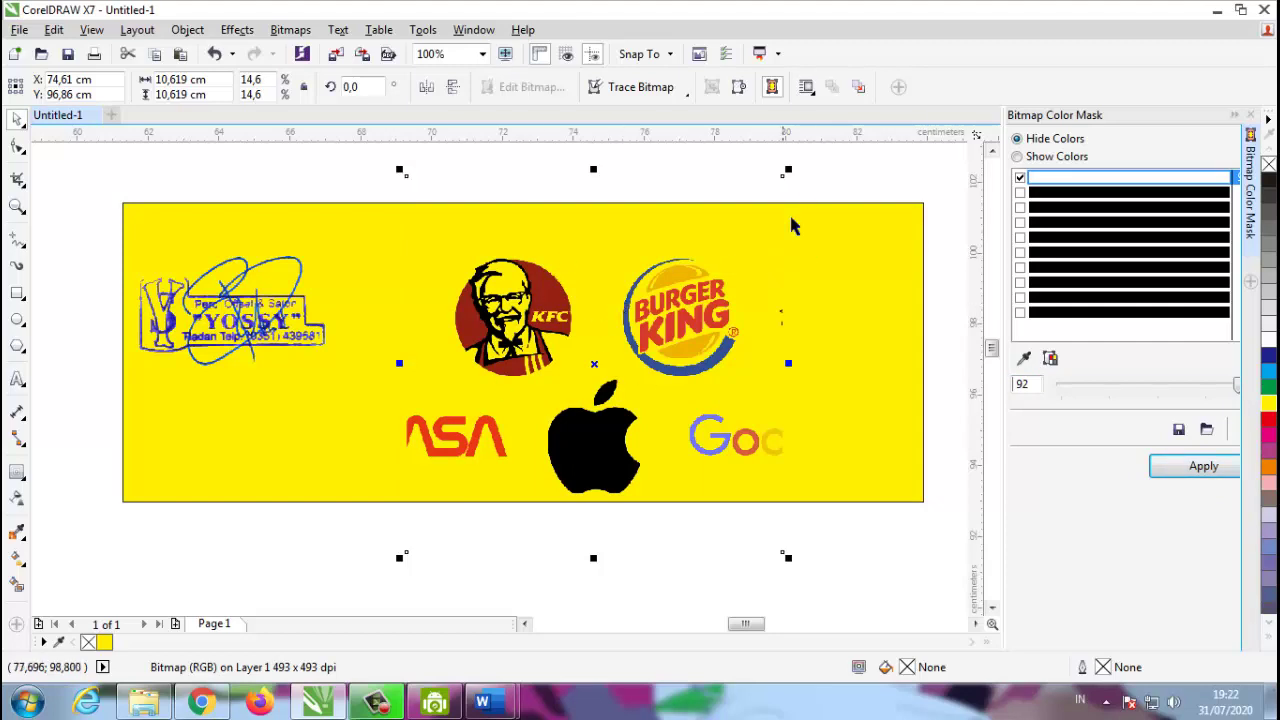
# Step: Scale the masked logo image down to 12.3%, about 8.9 cm wide, move it up within the yellow rectangle and deselect it
pyautogui.click(826, 177)
pyautogui.click(786, 177)
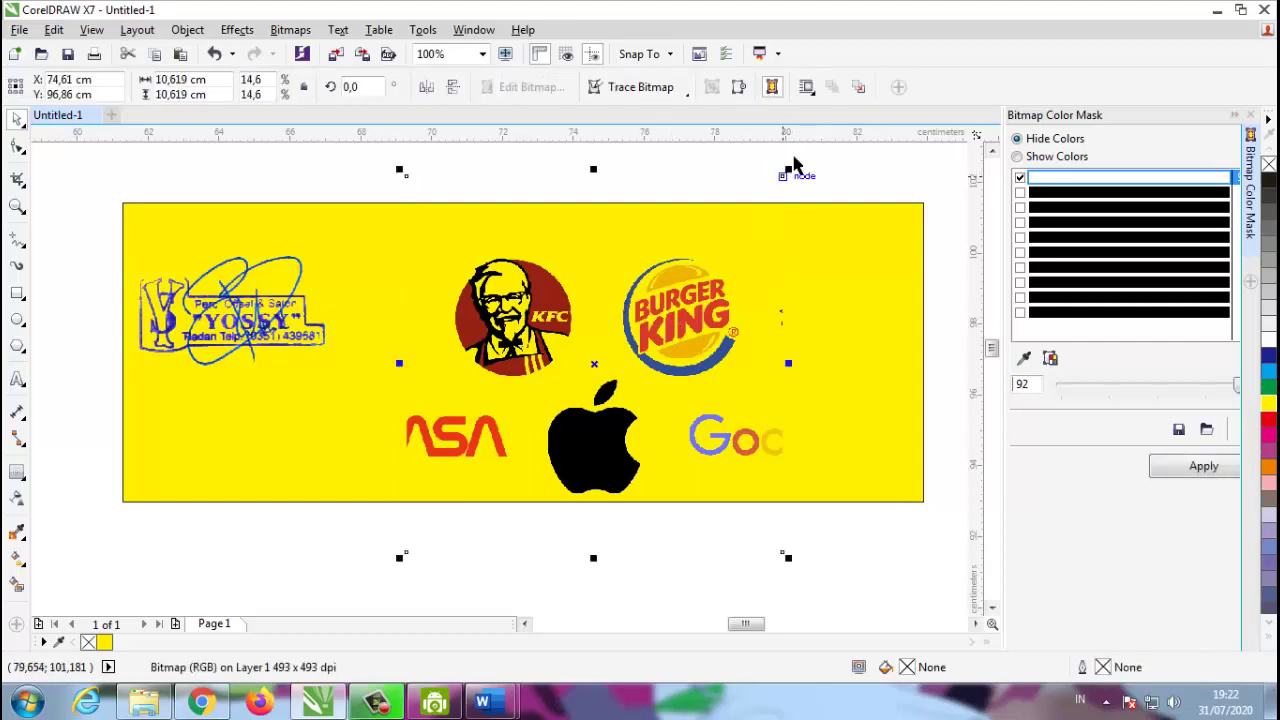
pyautogui.moveTo(790, 170); pyautogui.dragTo(722, 236)
pyautogui.moveTo(608, 361); pyautogui.dragTo(598, 320)
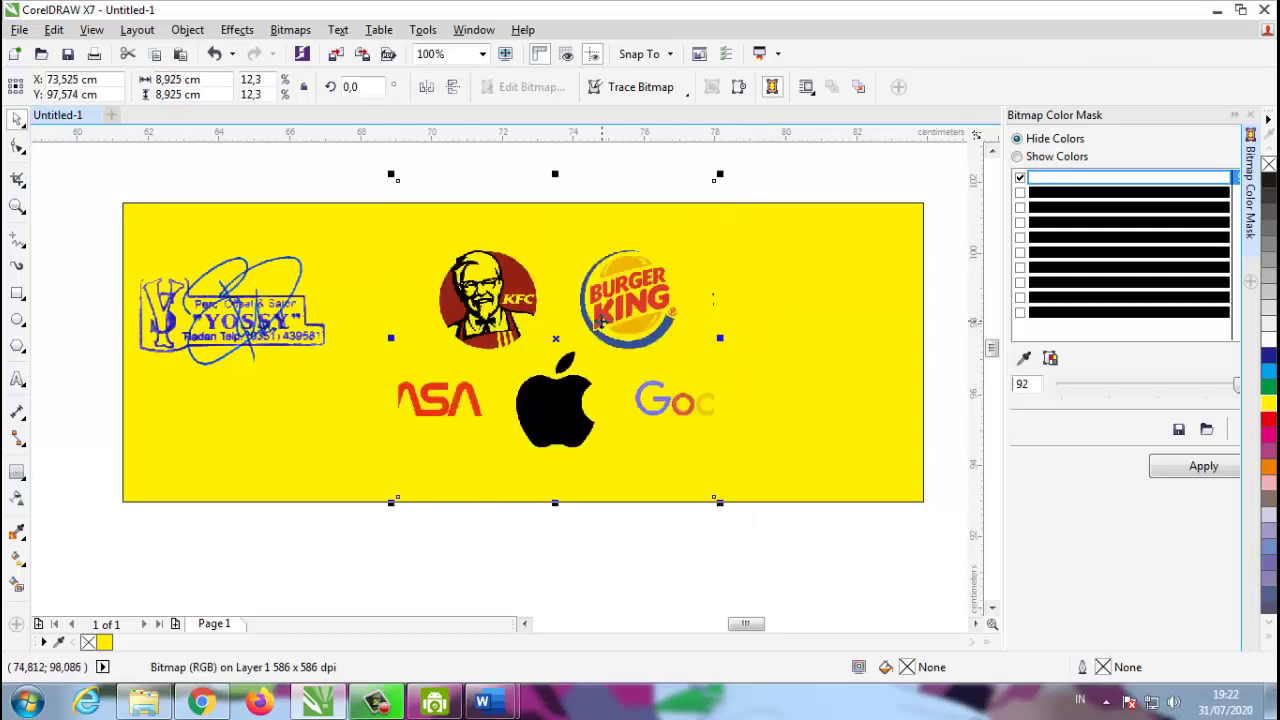
pyautogui.click(641, 549)
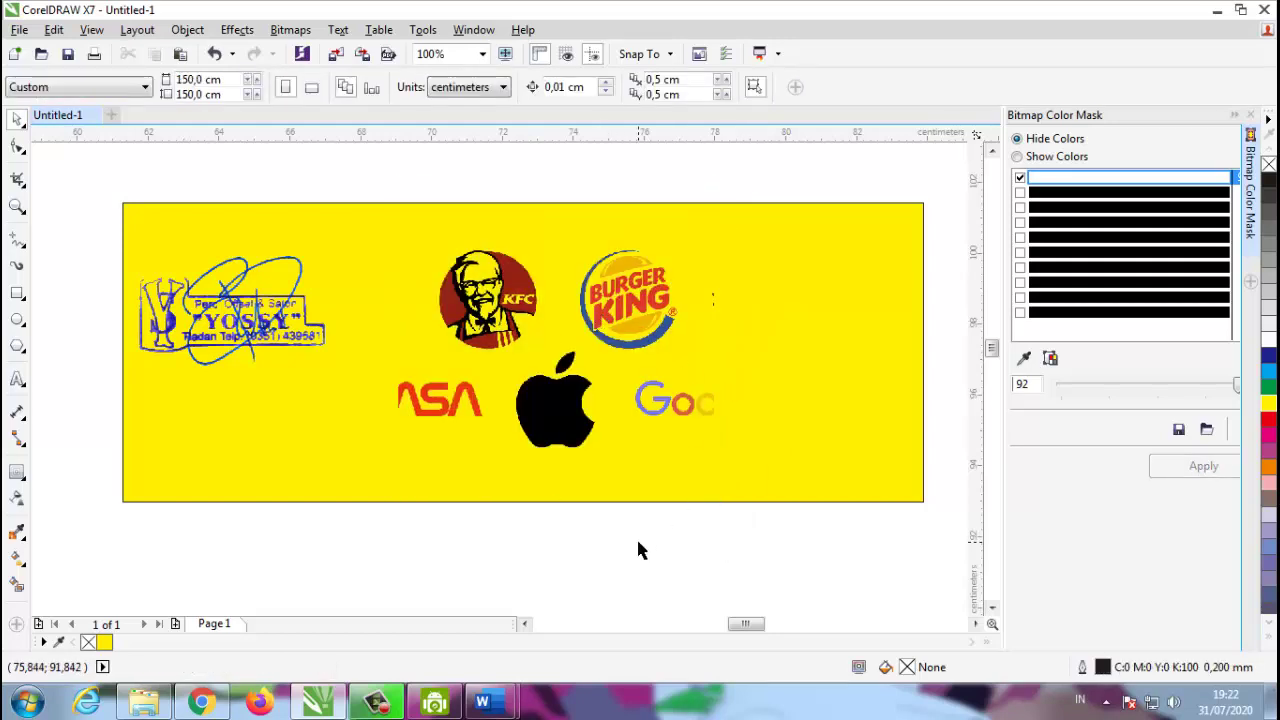